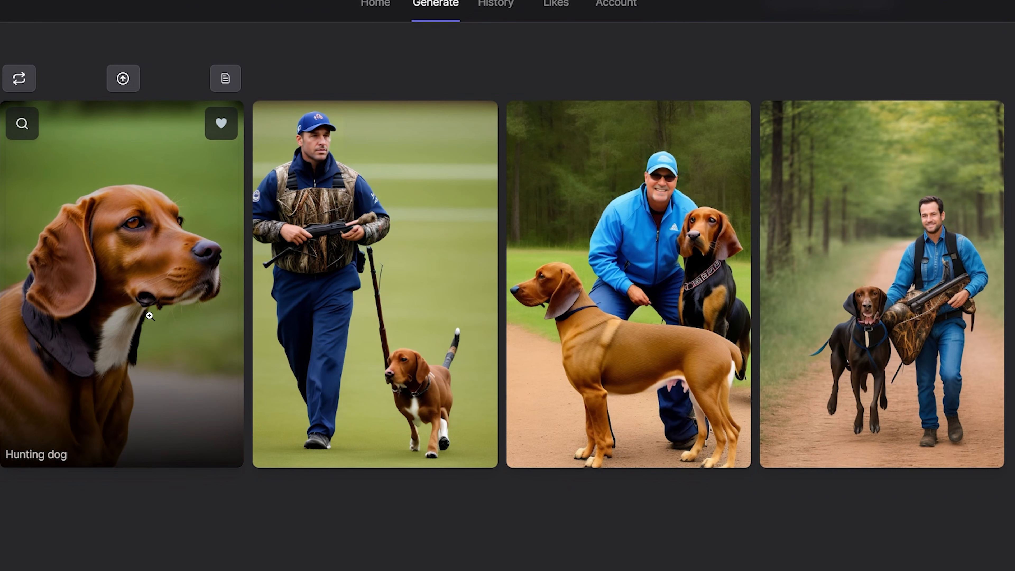
Set the image dimensions to 768 × 512 and generate variations of the first hunting dog image
{"action": "scroll", "coordinate": [148, 317], "scroll_direction": "up", "scroll_amount": 6}
{"action": "left_click_drag", "start_coordinate": [918, 95], "coordinate": [739, 96]}
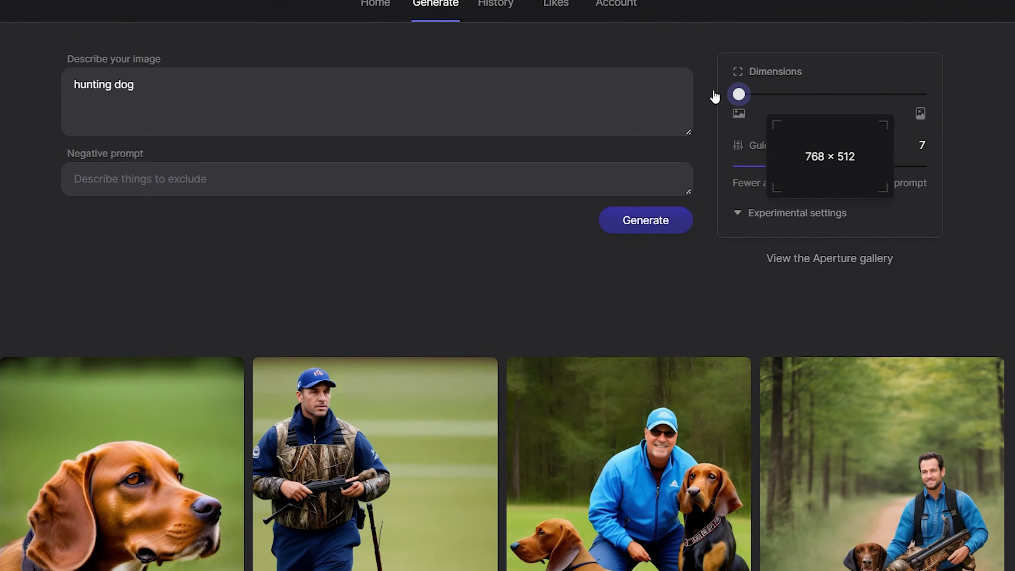
{"action": "scroll", "coordinate": [62, 293], "scroll_direction": "down", "scroll_amount": 2}
{"action": "left_click", "coordinate": [19, 259]}
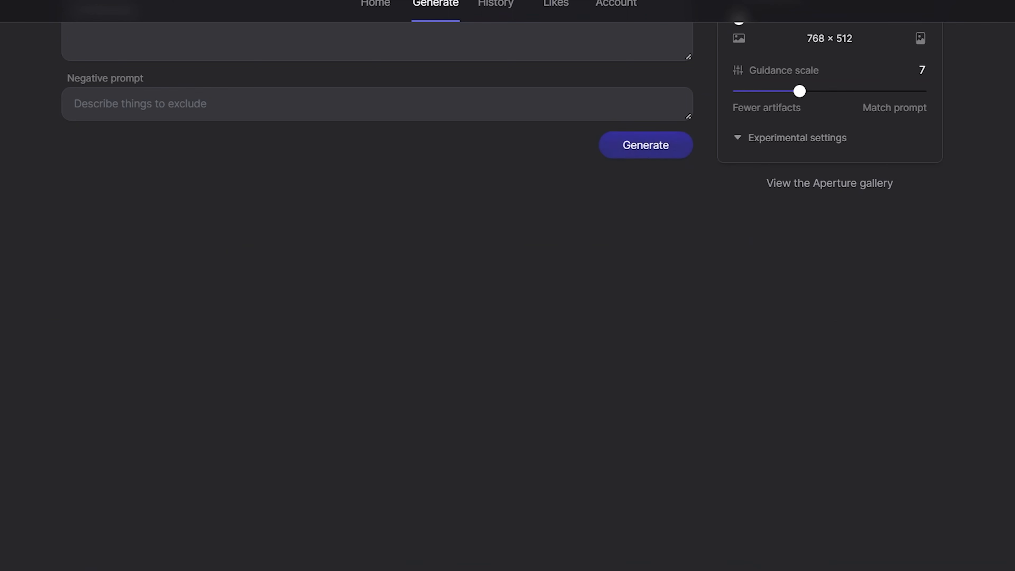
Extend the prompt to "hunting dog without people" and generate a new set of images
{"action": "scroll", "coordinate": [607, 405], "scroll_direction": "up", "scroll_amount": 2}
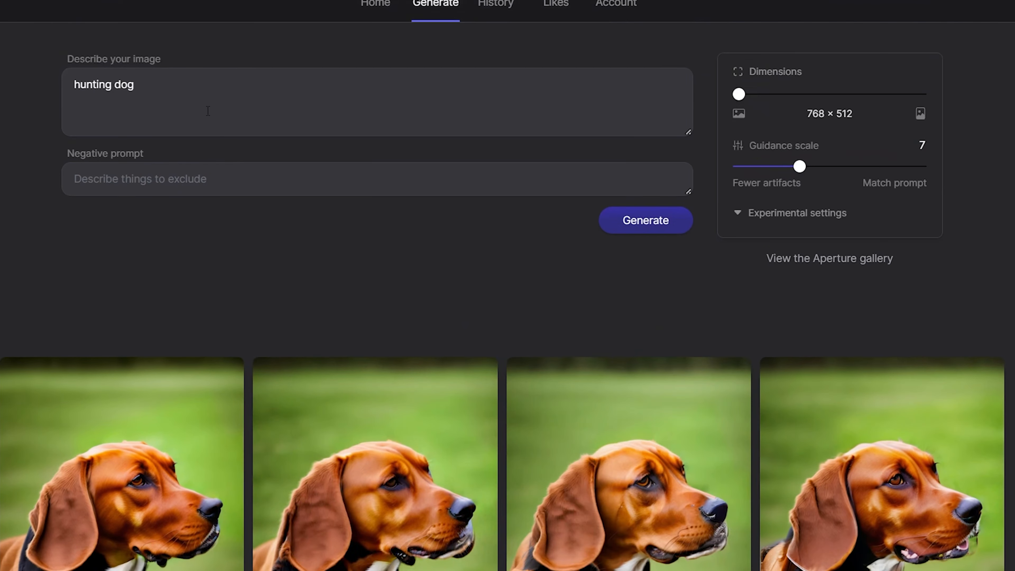
{"action": "left_click", "coordinate": [202, 105]}
{"action": "type", "text": "witho"}
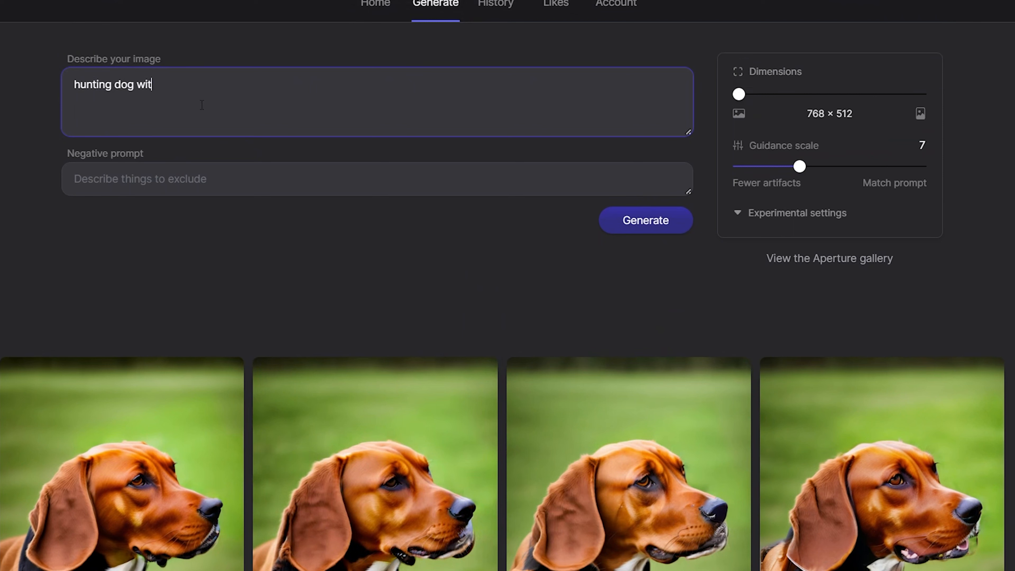
{"action": "type", "text": "ut people"}
{"action": "left_click", "coordinate": [630, 223]}
{"action": "scroll", "coordinate": [20, 256], "scroll_direction": "down", "scroll_amount": 8}
{"action": "scroll", "coordinate": [19, 257], "scroll_direction": "up", "scroll_amount": 8}
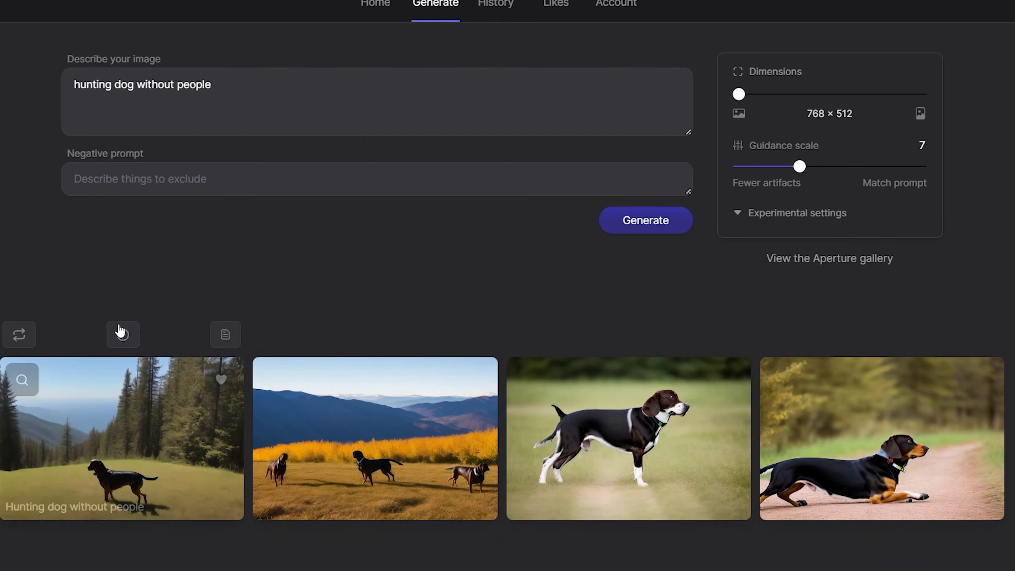
Regenerate the images with the guidance scale set to 9 and expand the experimental settings
{"action": "scroll", "coordinate": [677, 483], "scroll_direction": "down", "scroll_amount": 2}
{"action": "scroll", "coordinate": [743, 269], "scroll_direction": "up", "scroll_amount": 2}
{"action": "left_click_drag", "start_coordinate": [800, 166], "coordinate": [839, 166]}
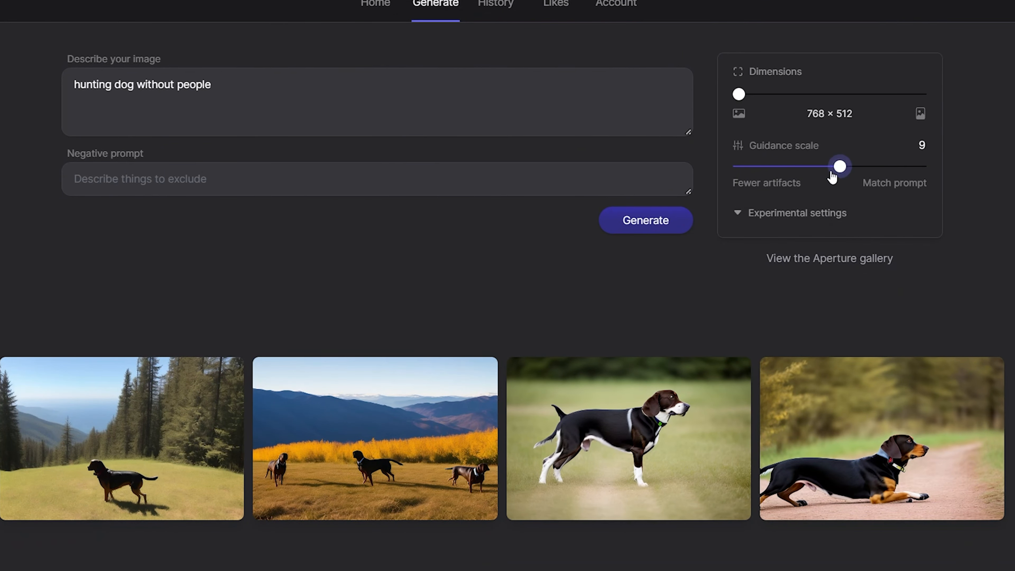
{"action": "left_click", "coordinate": [629, 226]}
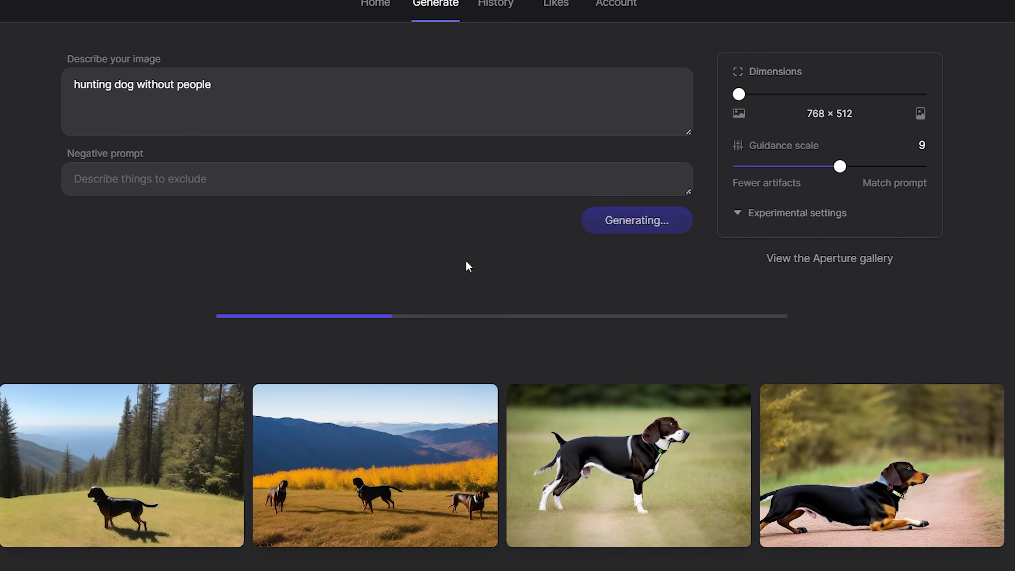
{"action": "left_click", "coordinate": [743, 215]}
{"action": "scroll", "coordinate": [349, 314], "scroll_direction": "down", "scroll_amount": 5}
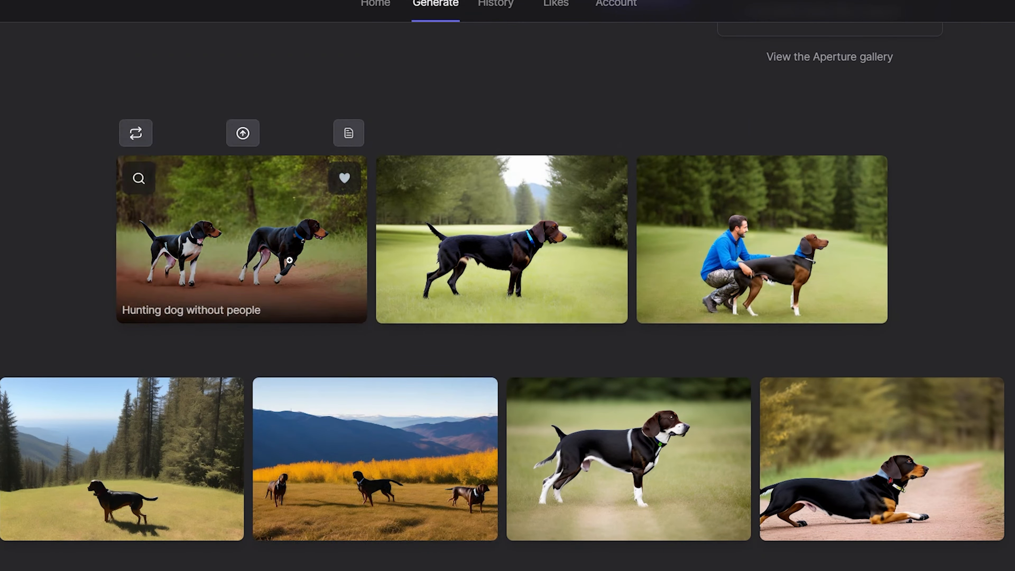
Change the prompt to "face hunting dog without people" and generate images from it
{"action": "scroll", "coordinate": [271, 180], "scroll_direction": "up", "scroll_amount": 5}
{"action": "left_click", "coordinate": [271, 104]}
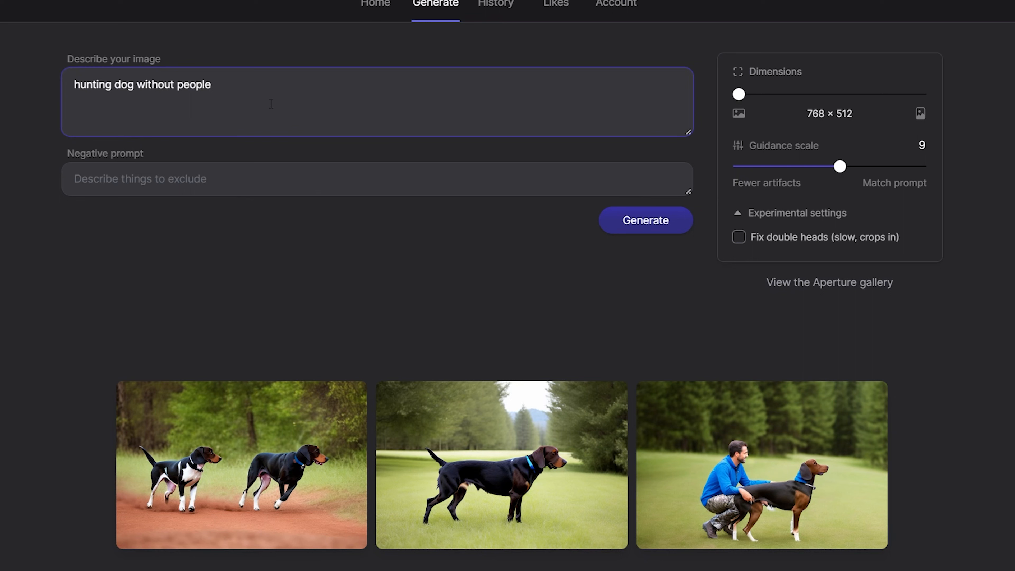
{"action": "type", "text": "fice"}
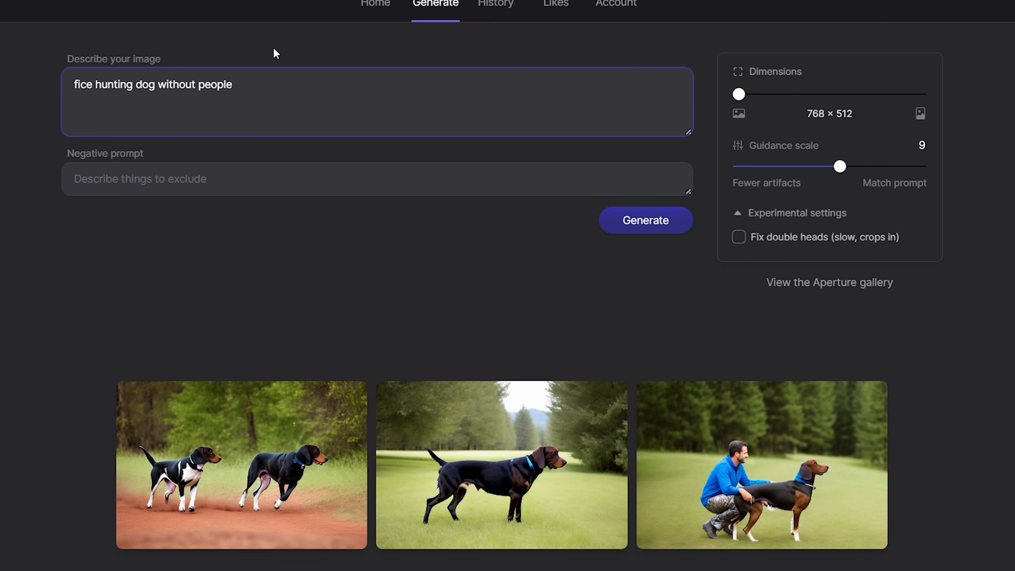
{"action": "key", "text": "BackSpace"}
{"action": "type", "text": "a"}
{"action": "left_click", "coordinate": [671, 223]}
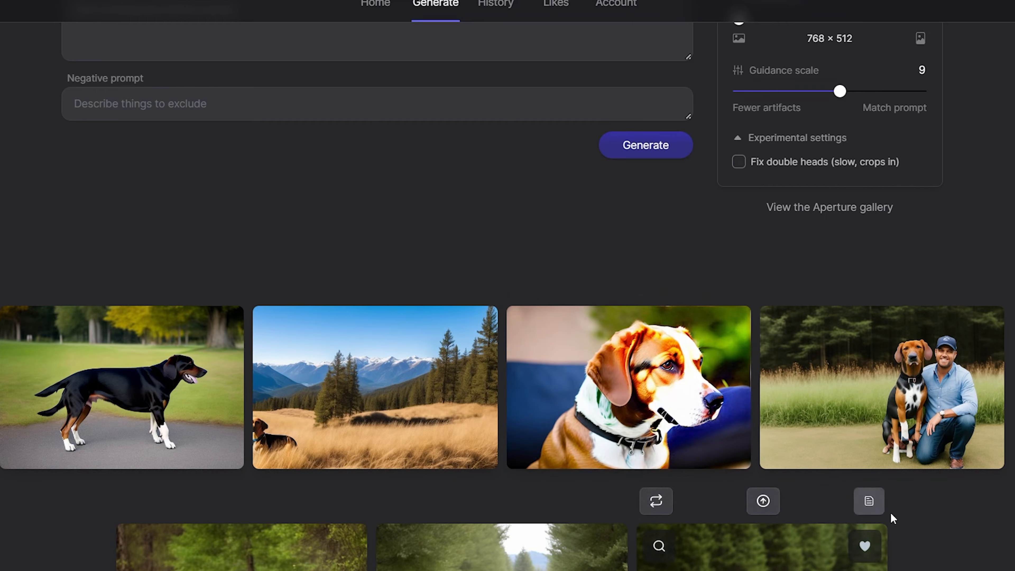
Enable the fix for double heads and generate the face hunting dog images again
{"action": "scroll", "coordinate": [883, 516], "scroll_direction": "down", "scroll_amount": 4}
{"action": "scroll", "coordinate": [701, 344], "scroll_direction": "up", "scroll_amount": 3}
{"action": "scroll", "coordinate": [705, 332], "scroll_direction": "down", "scroll_amount": 5}
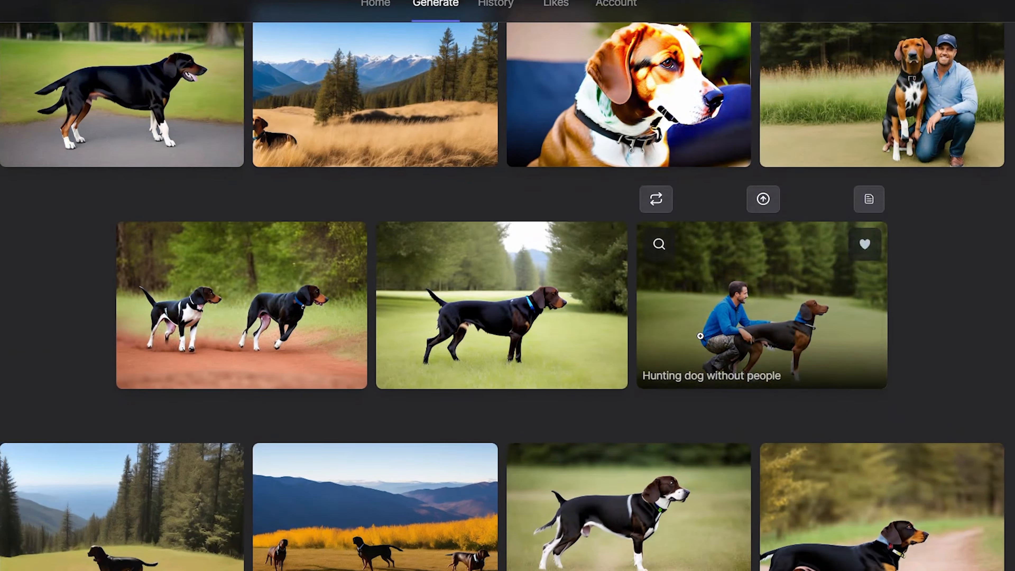
{"action": "scroll", "coordinate": [719, 280], "scroll_direction": "up", "scroll_amount": 8}
{"action": "left_click", "coordinate": [738, 237]}
{"action": "left_click", "coordinate": [692, 226]}
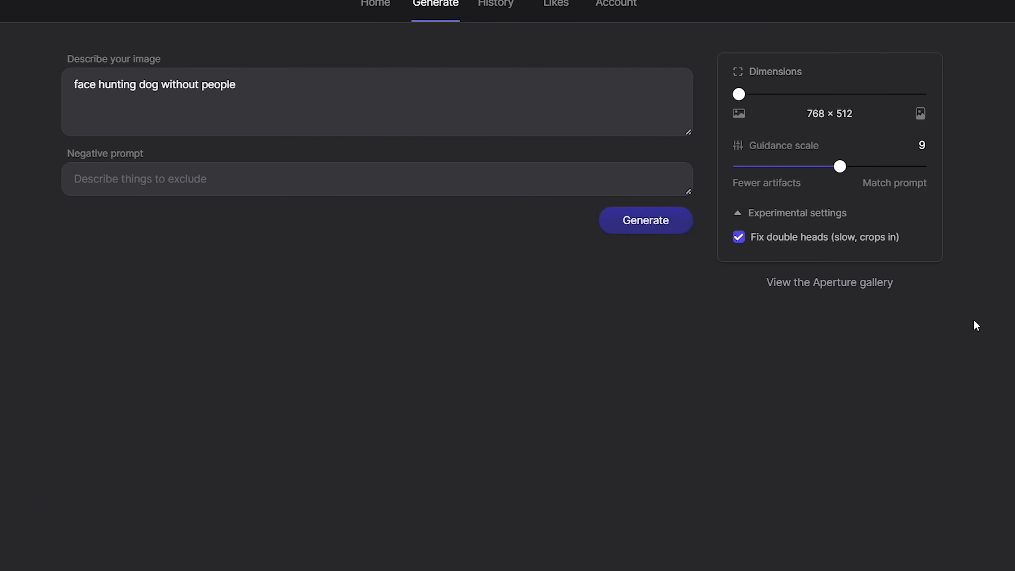
Replace the word "face" in the prompt with "snout" and generate a new set of images
{"action": "scroll", "coordinate": [122, 292], "scroll_direction": "down", "scroll_amount": 2}
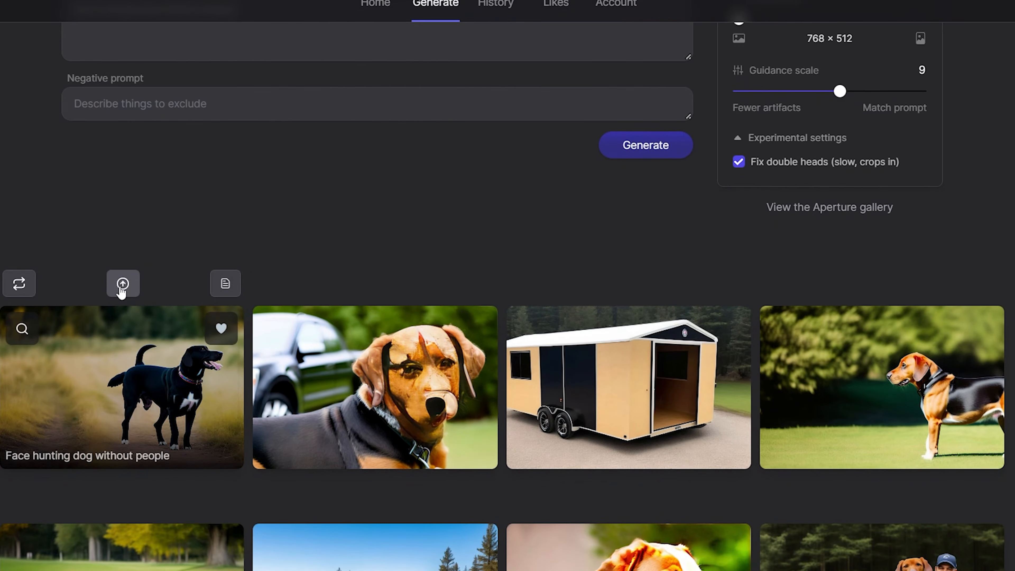
{"action": "left_click", "coordinate": [122, 284]}
{"action": "left_click_drag", "start_coordinate": [97, 87], "coordinate": [50, 91]}
{"action": "type", "text": "sn"}
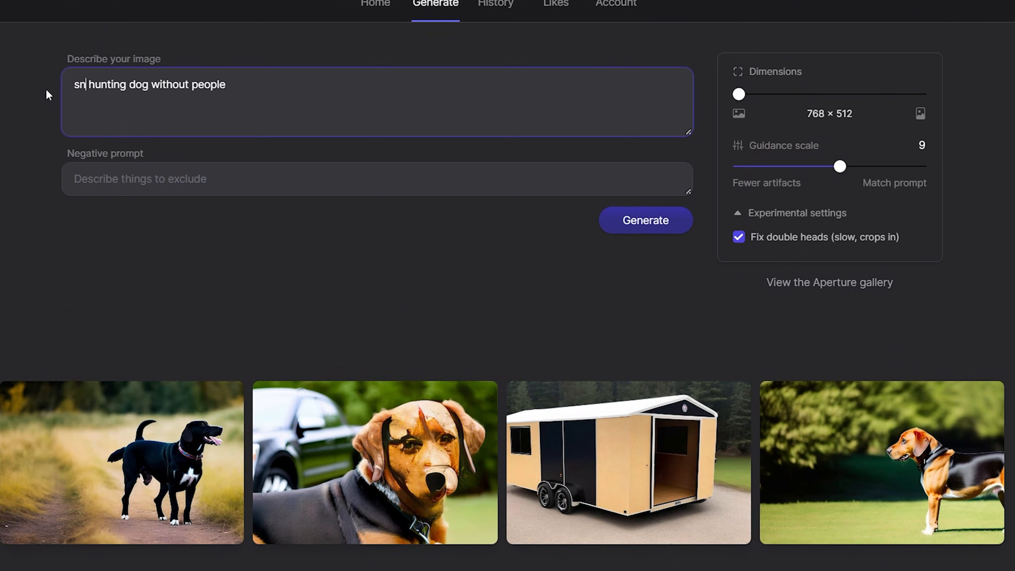
{"action": "type", "text": "out"}
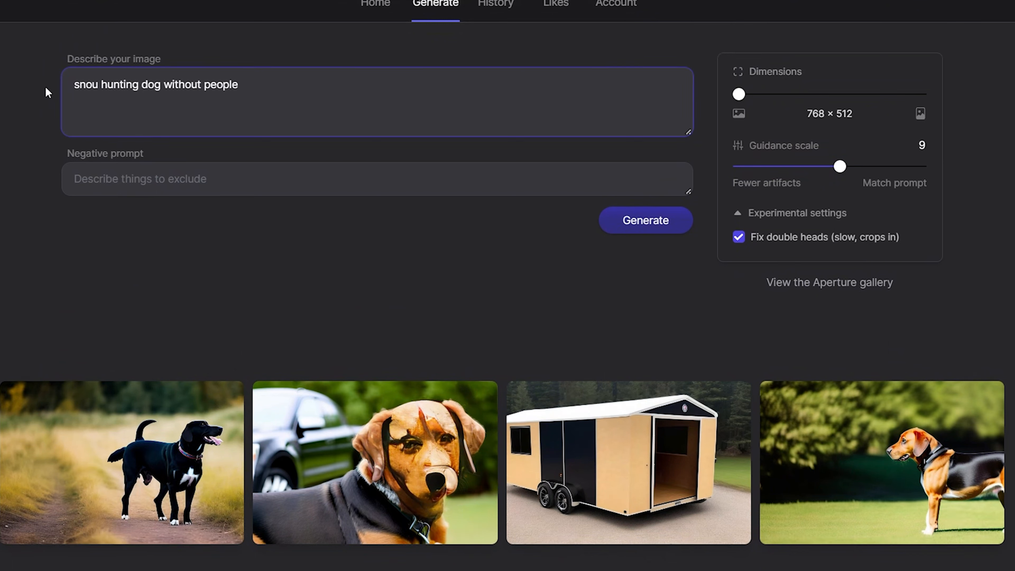
{"action": "left_click", "coordinate": [646, 220]}
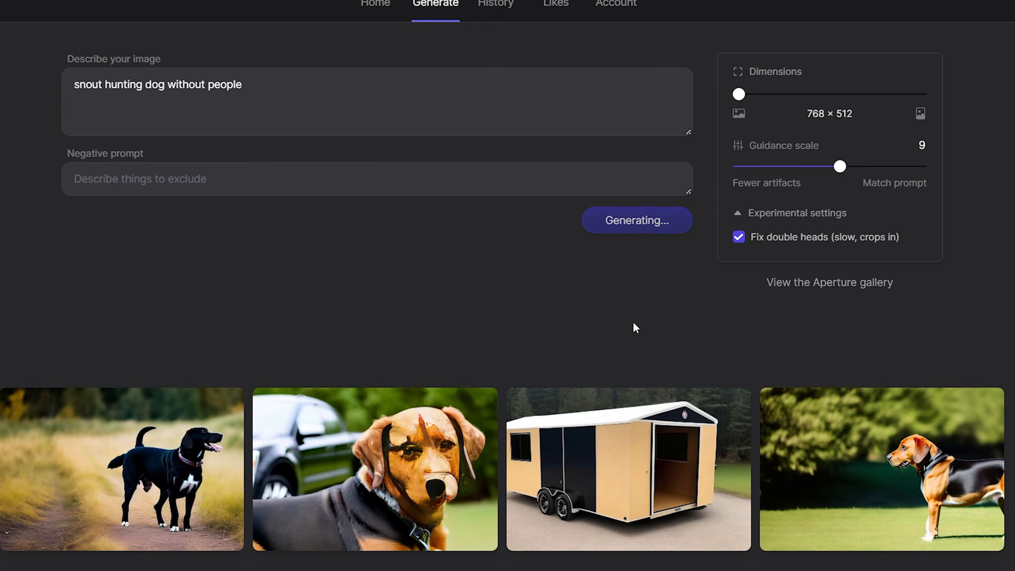
Shorten the prompt to just "dog" and generate images from it
{"action": "scroll", "coordinate": [165, 288], "scroll_direction": "down", "scroll_amount": 5}
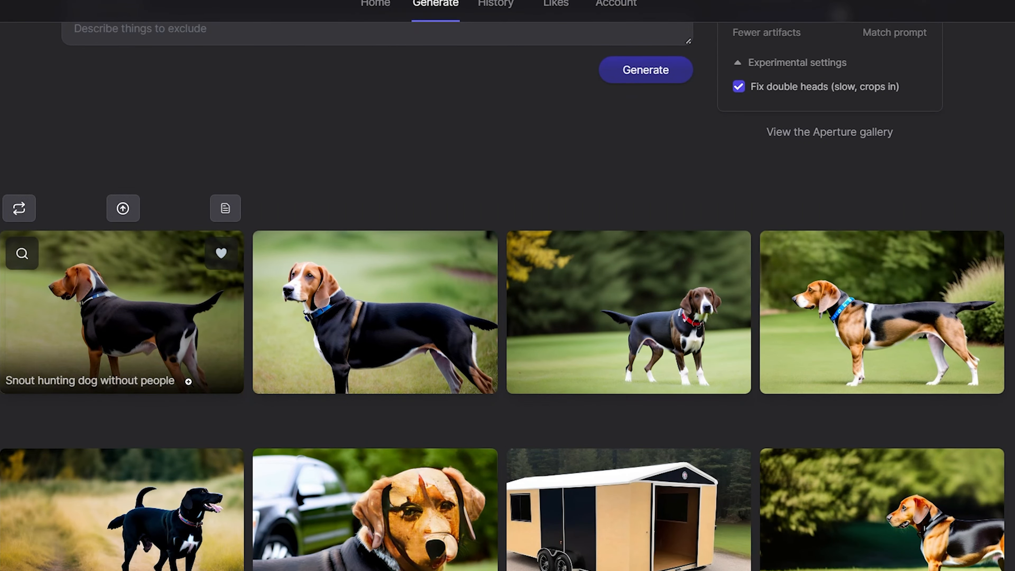
{"action": "scroll", "coordinate": [142, 77], "scroll_direction": "up", "scroll_amount": 4}
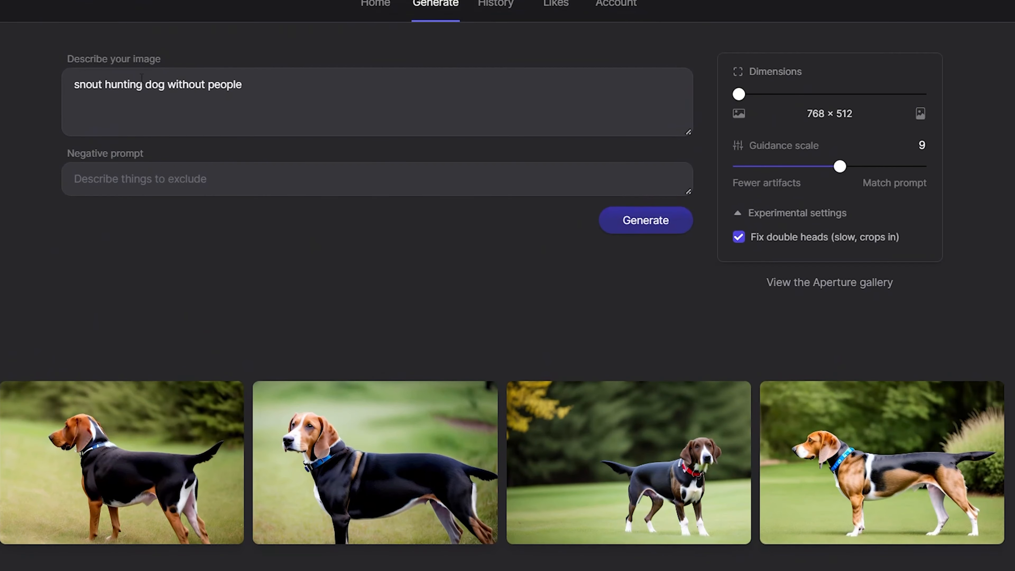
{"action": "left_click_drag", "start_coordinate": [142, 82], "coordinate": [22, 93]}
{"action": "key", "text": "BackSpace"}
{"action": "left_click_drag", "start_coordinate": [175, 85], "coordinate": [99, 83]}
{"action": "key", "text": "BackSpace"}
{"action": "key", "text": "BackSpace"}
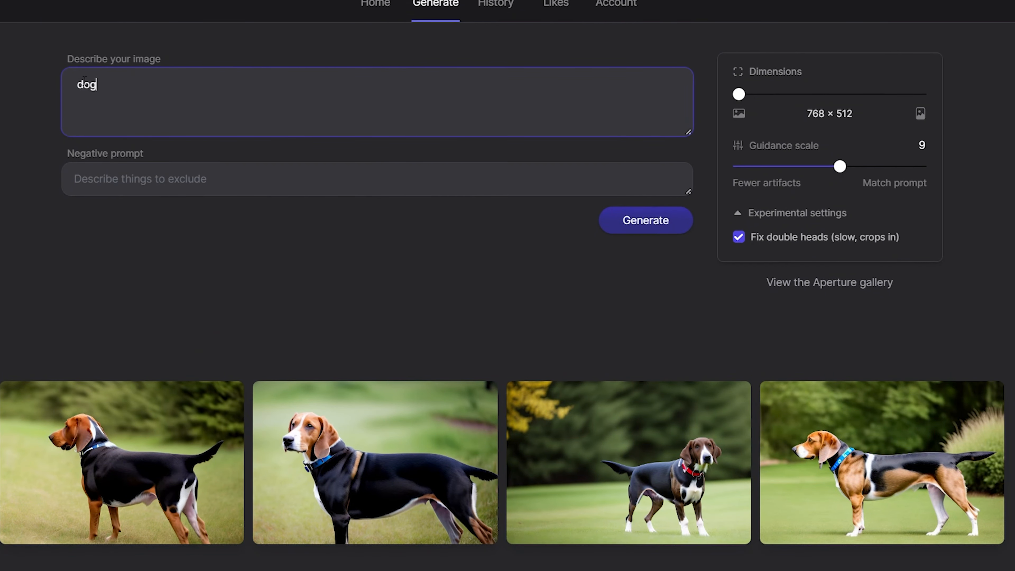
{"action": "left_click", "coordinate": [78, 83]}
{"action": "key", "text": "BackSpace"}
{"action": "left_click", "coordinate": [630, 224]}
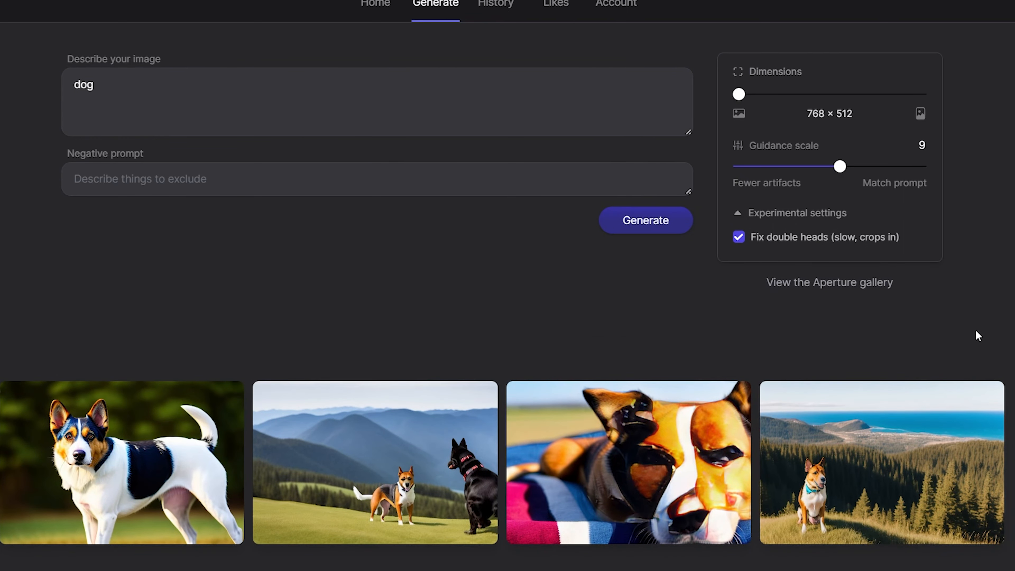
Inspect the standing dog and the dog on the coastal hill at full size
{"action": "scroll", "coordinate": [975, 329], "scroll_direction": "down", "scroll_amount": 2}
{"action": "scroll", "coordinate": [986, 219], "scroll_direction": "down", "scroll_amount": 4}
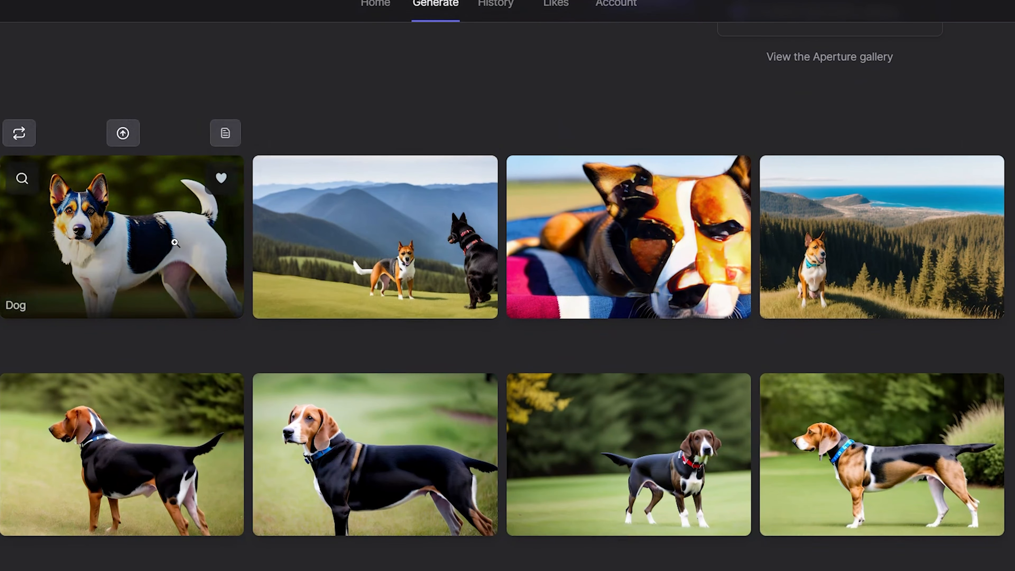
{"action": "left_click", "coordinate": [22, 178]}
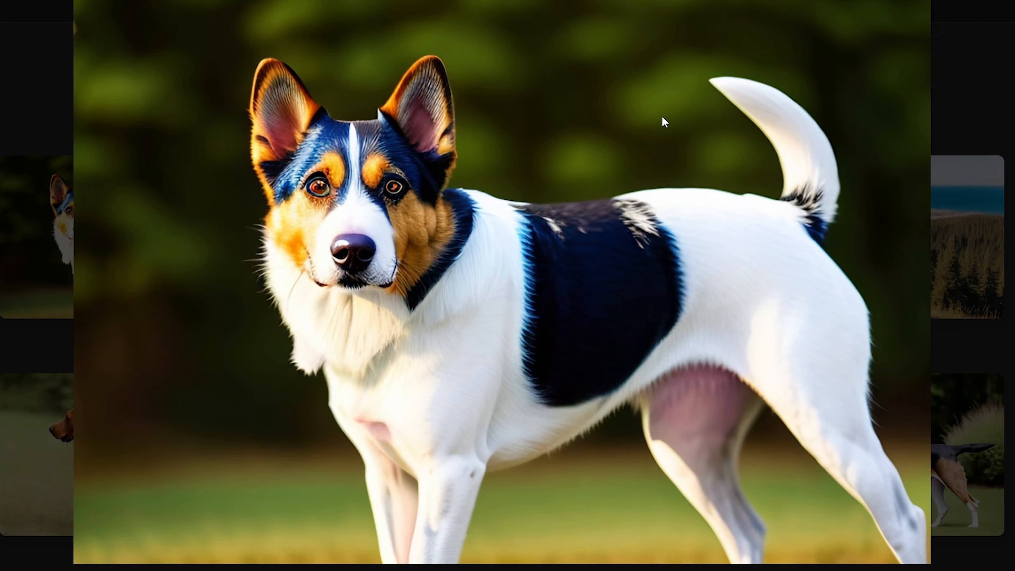
{"action": "key", "text": "Escape"}
{"action": "left_click", "coordinate": [858, 259]}
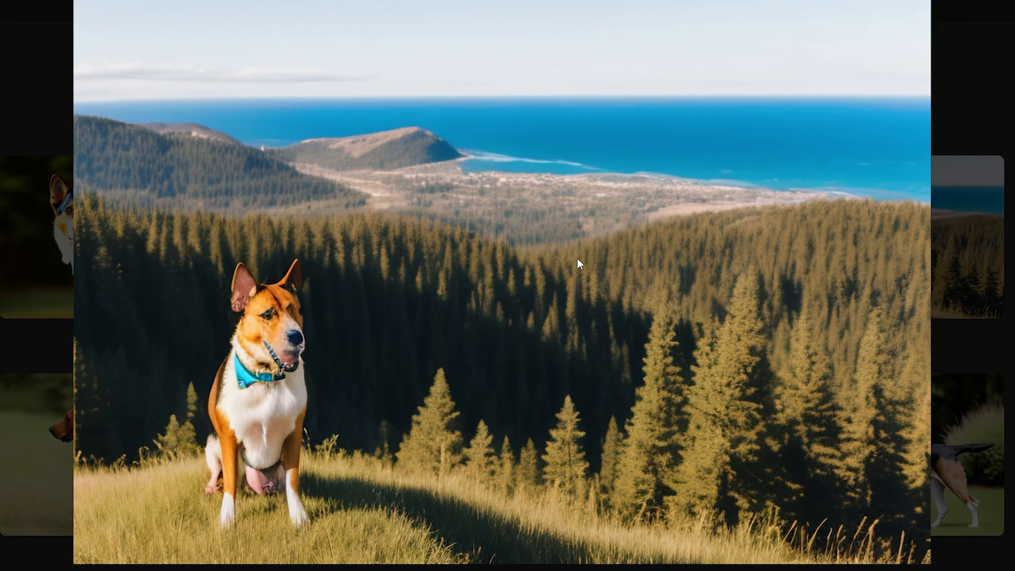
{"action": "key", "text": "Escape"}
Generate variations of the standing white dog image and compare the third and fourth variations at full size
{"action": "left_click", "coordinate": [21, 136]}
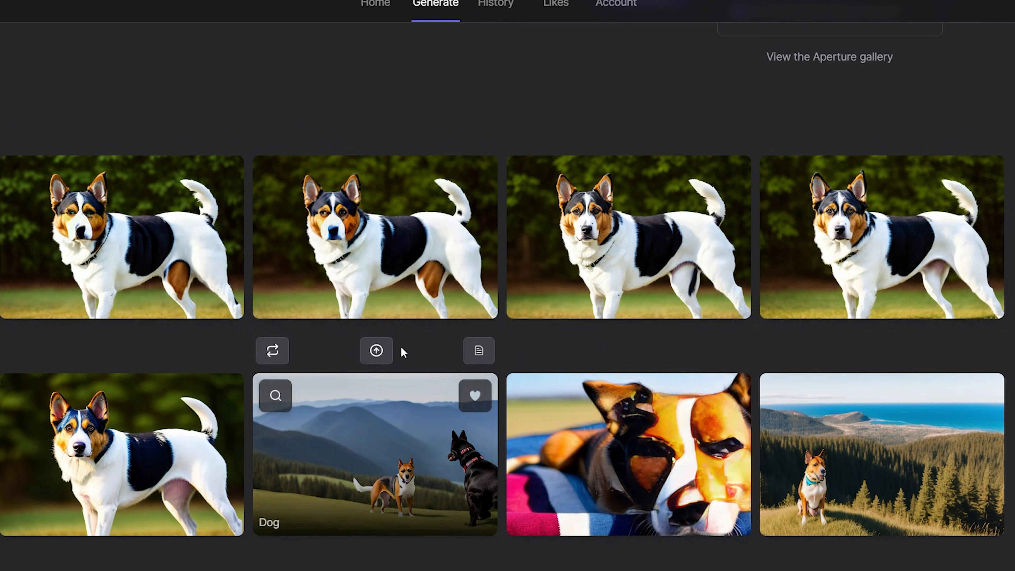
{"action": "left_click", "coordinate": [608, 231]}
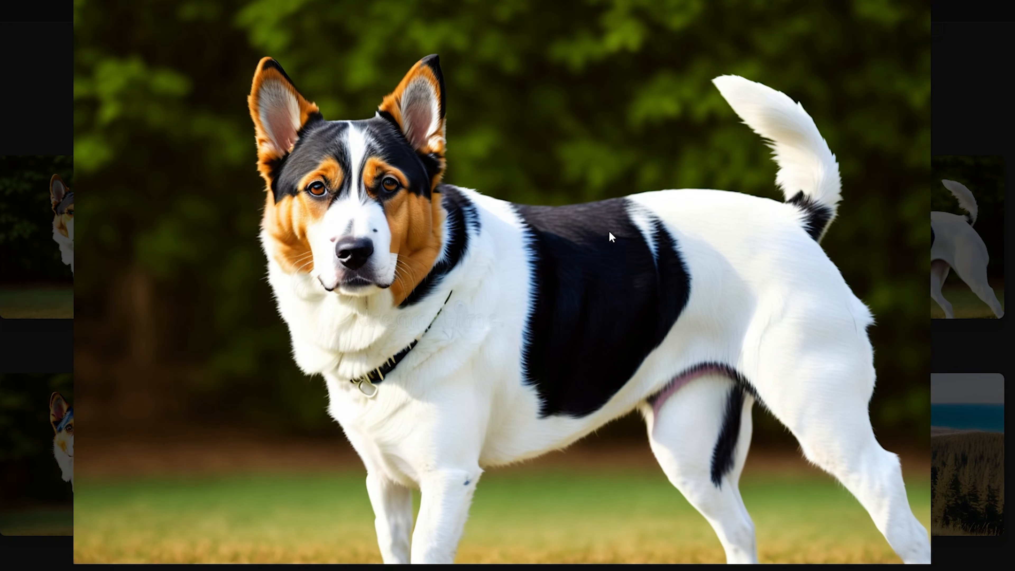
{"action": "left_click", "coordinate": [993, 47]}
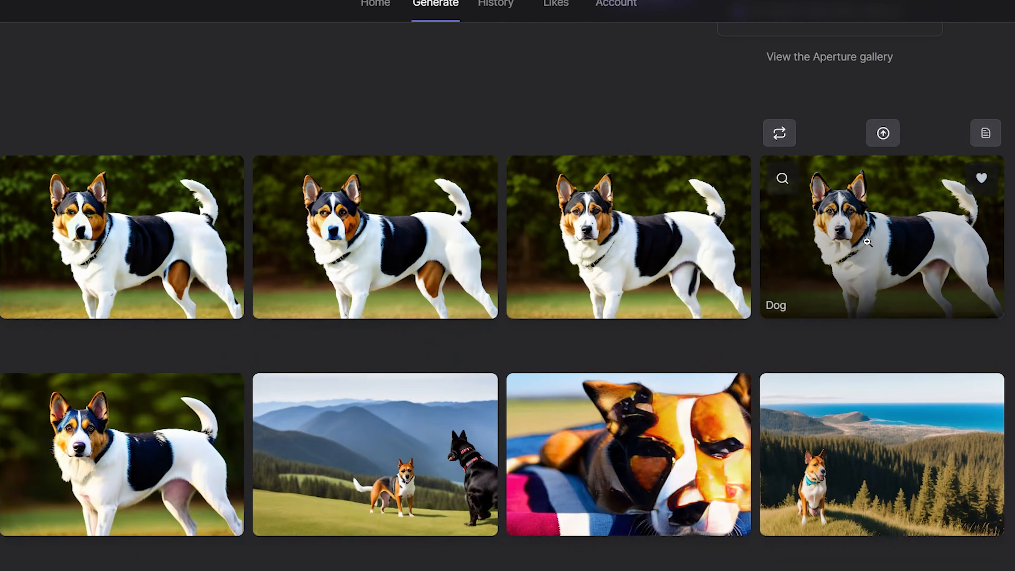
{"action": "left_click", "coordinate": [868, 247]}
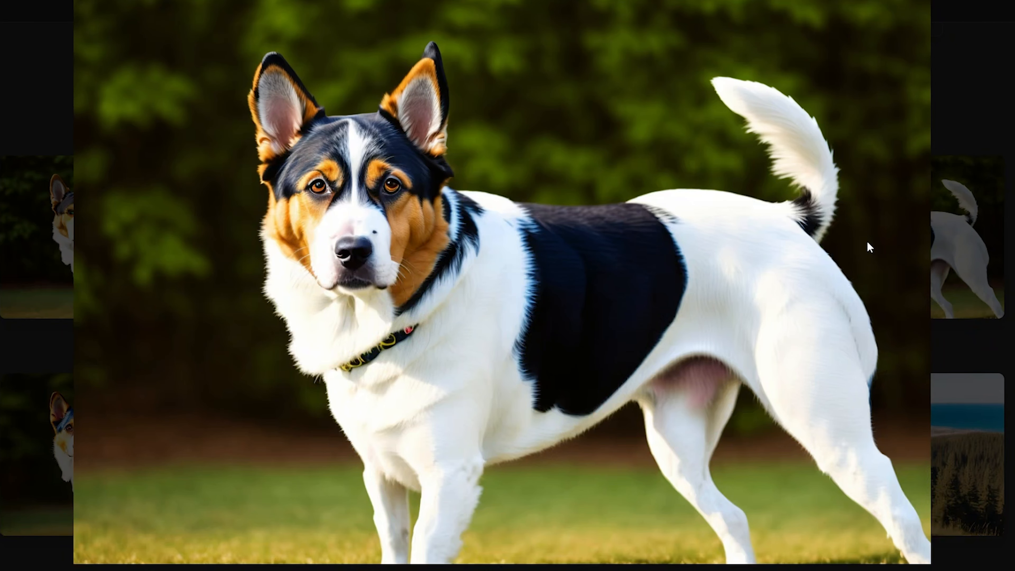
{"action": "left_click", "coordinate": [1003, 81]}
{"action": "left_click", "coordinate": [650, 258]}
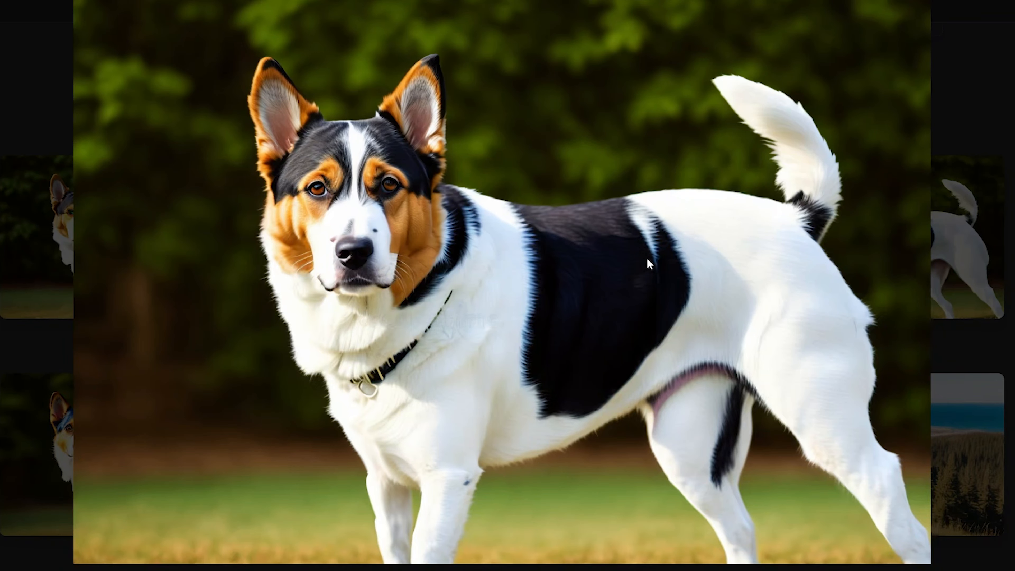
{"action": "left_click", "coordinate": [984, 52]}
Upscale the third dog variation and inspect it at full size
{"action": "left_click", "coordinate": [626, 131]}
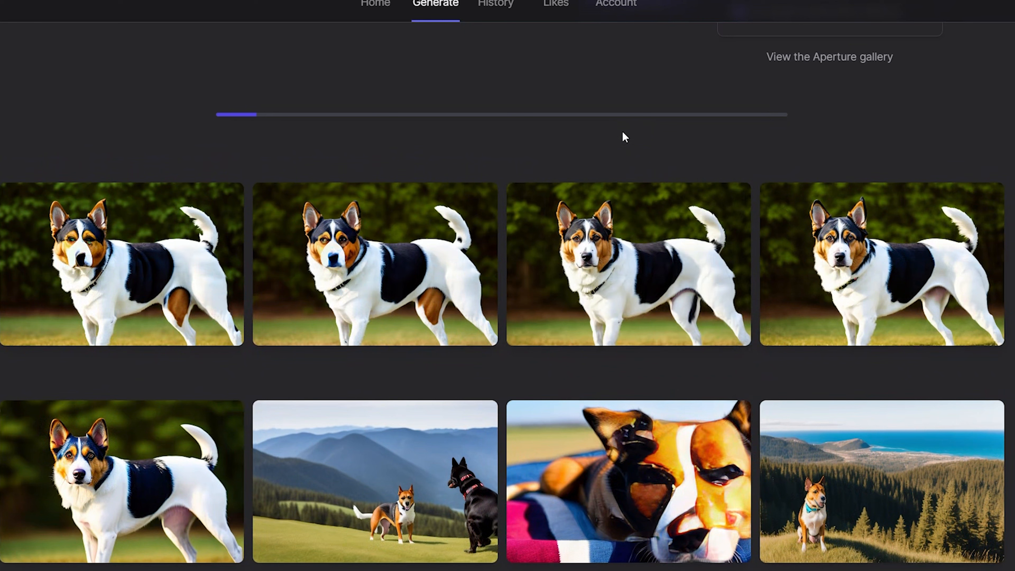
{"action": "scroll", "coordinate": [625, 285], "scroll_direction": "up", "scroll_amount": 3}
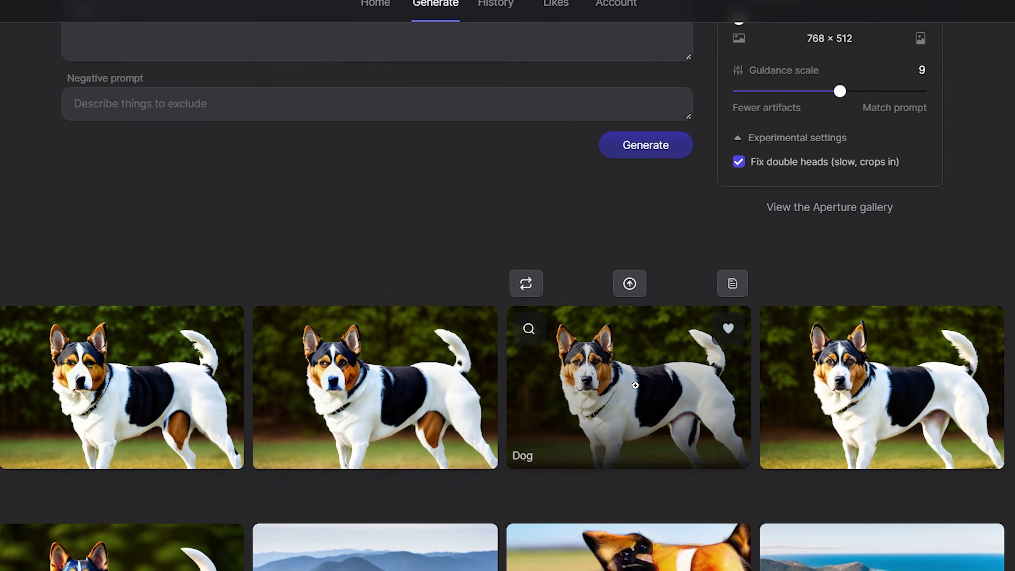
{"action": "left_click", "coordinate": [629, 283]}
{"action": "left_click", "coordinate": [642, 370]}
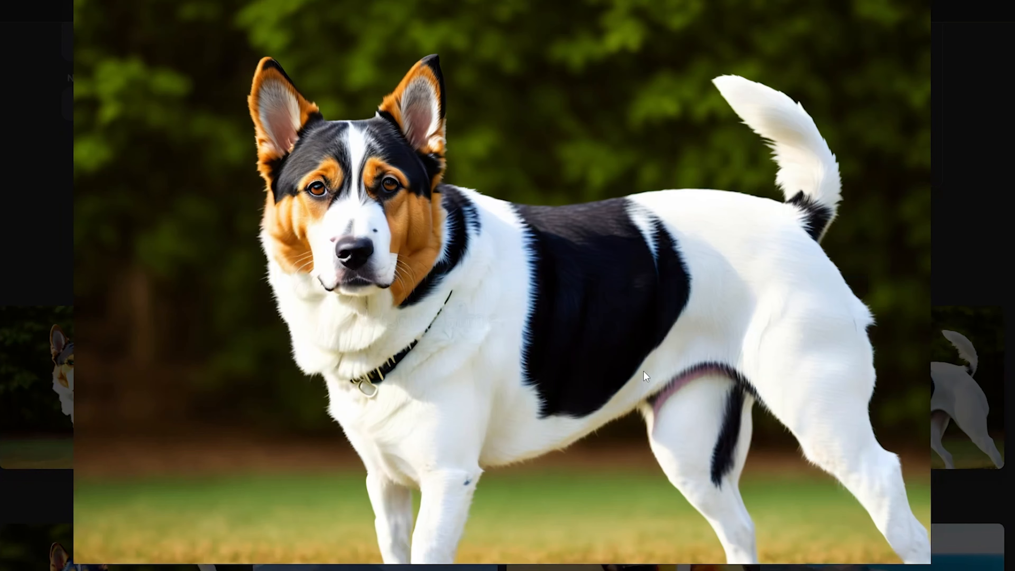
{"action": "left_click", "coordinate": [987, 196]}
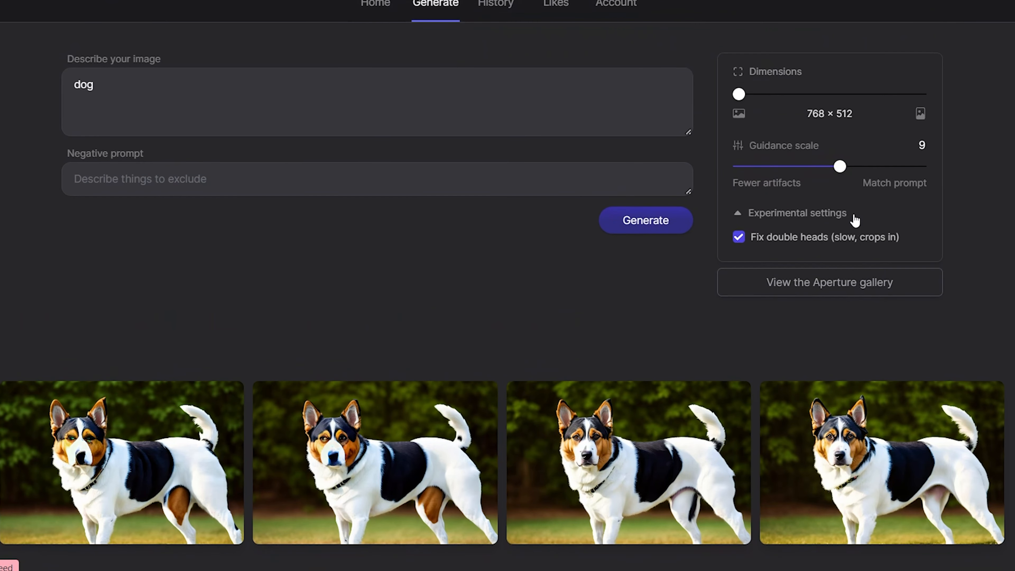
Generate images from the prompt "Studio portrait golden dog" at guidance scale 7 with the double-head fix turned off
{"action": "left_click_drag", "start_coordinate": [840, 166], "coordinate": [926, 166]}
{"action": "left_click", "coordinate": [738, 237]}
{"action": "left_click", "coordinate": [75, 85]}
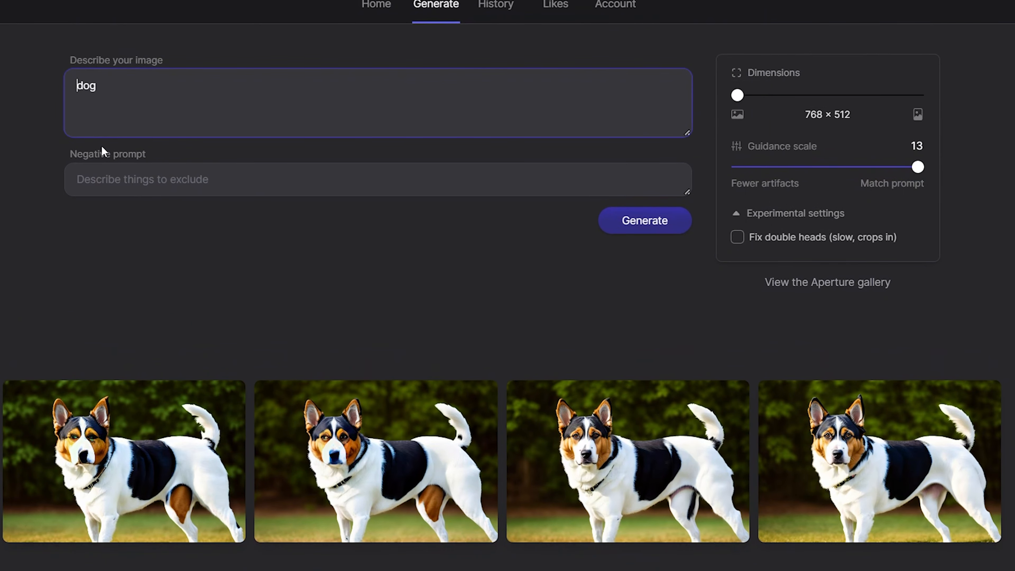
{"action": "type", "text": "Studio portrait "}
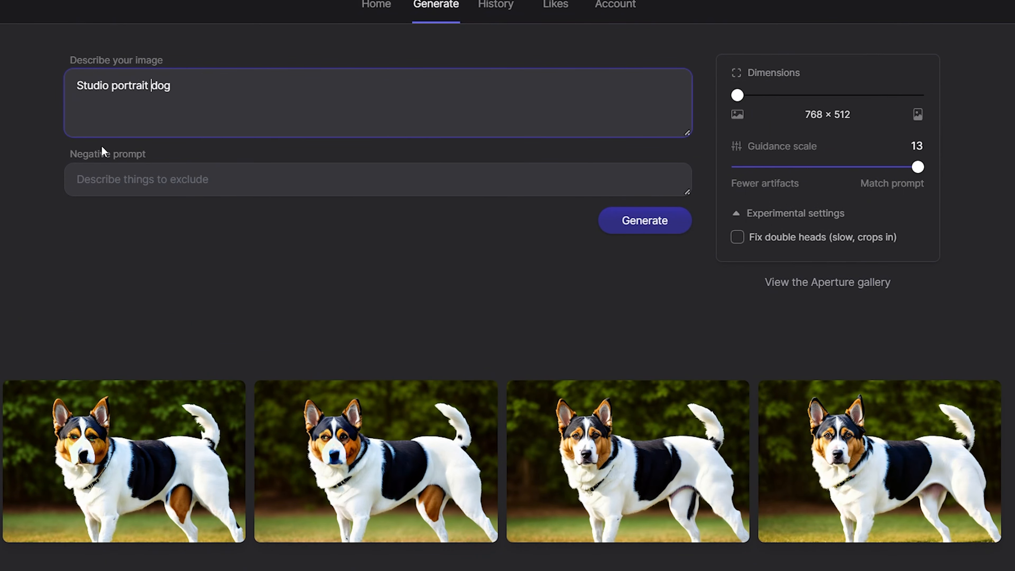
{"action": "type", "text": "golden"}
{"action": "left_click_drag", "start_coordinate": [918, 167], "coordinate": [798, 166]}
{"action": "left_click", "coordinate": [641, 232]}
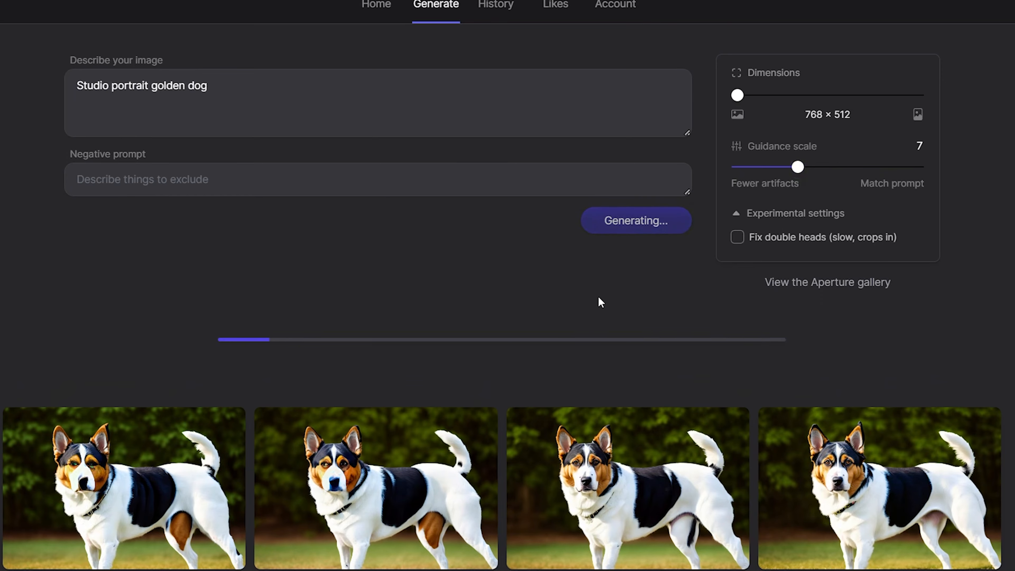
{"action": "scroll", "coordinate": [604, 316], "scroll_direction": "down", "scroll_amount": 7}
{"action": "scroll", "coordinate": [597, 336], "scroll_direction": "up", "scroll_amount": 4}
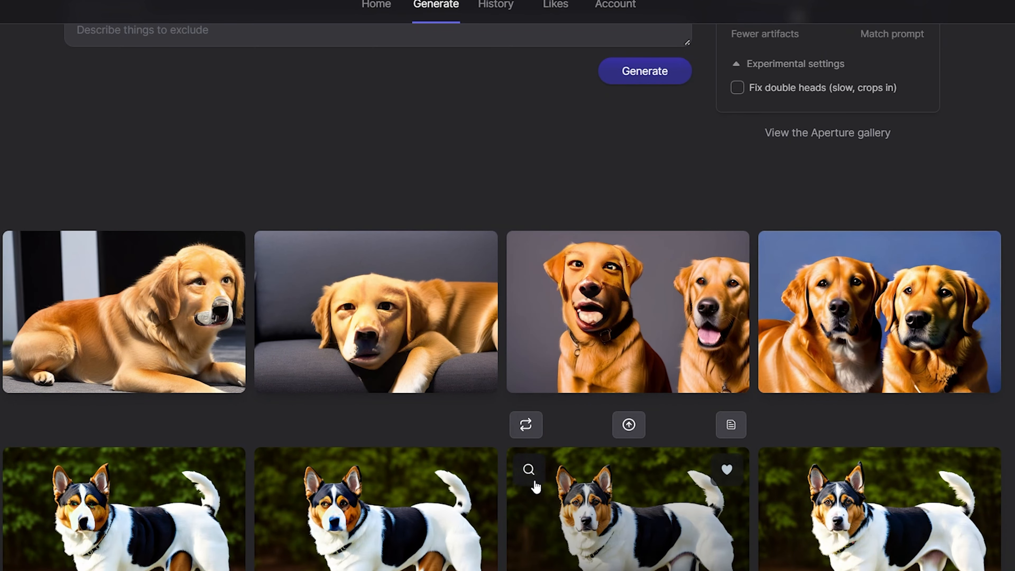
Enable the double-head fix, set the guidance scale to 9 and generate the golden dog images again
{"action": "scroll", "coordinate": [738, 239], "scroll_direction": "up", "scroll_amount": 4}
{"action": "left_click", "coordinate": [738, 239]}
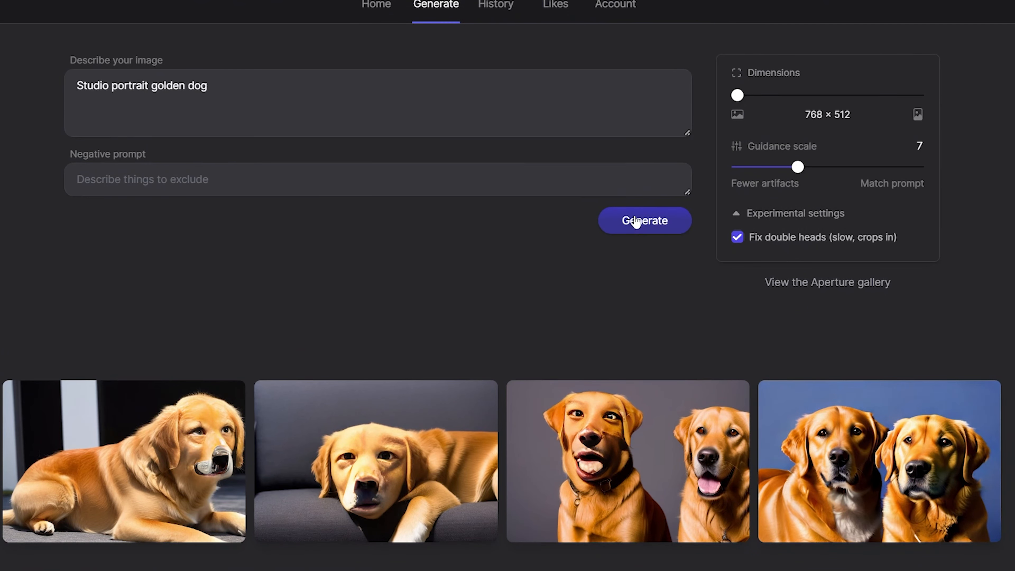
{"action": "left_click_drag", "start_coordinate": [798, 167], "coordinate": [838, 167]}
{"action": "left_click", "coordinate": [653, 224]}
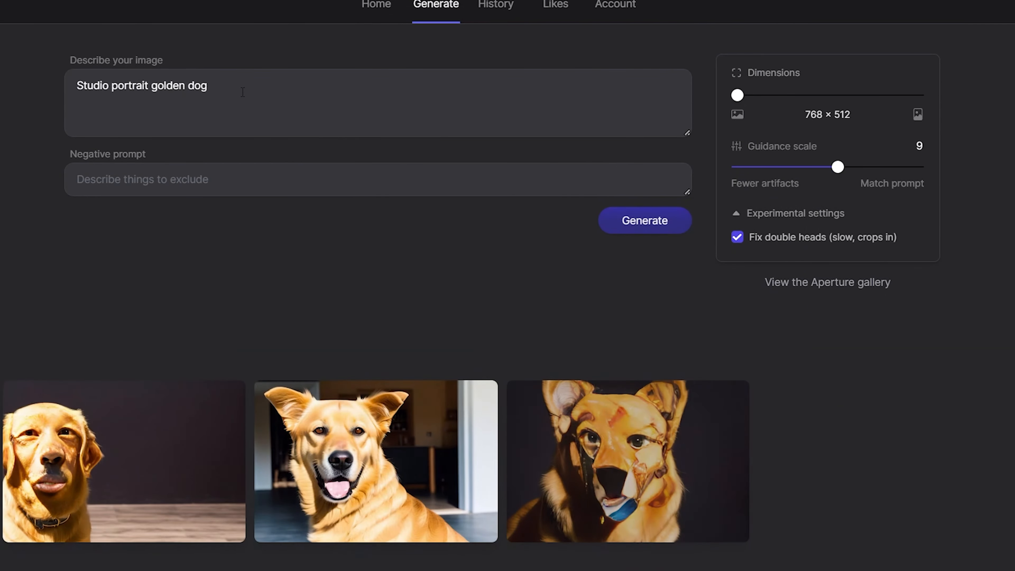
Inspect the golden dog with its tongue out at full size and save that image
{"action": "scroll", "coordinate": [348, 283], "scroll_direction": "down", "scroll_amount": 4}
{"action": "left_click", "coordinate": [348, 283]}
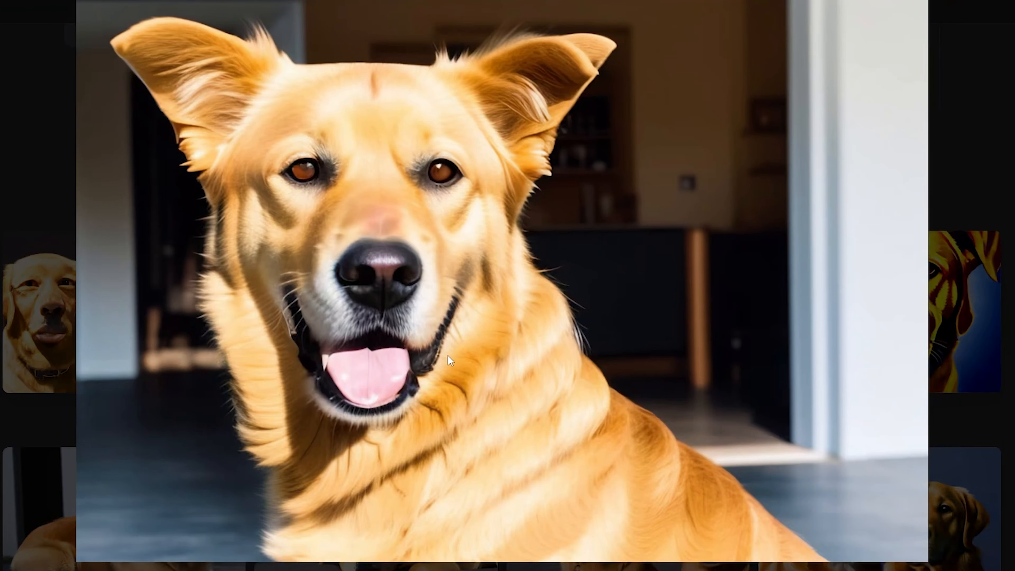
{"action": "left_click", "coordinate": [980, 127]}
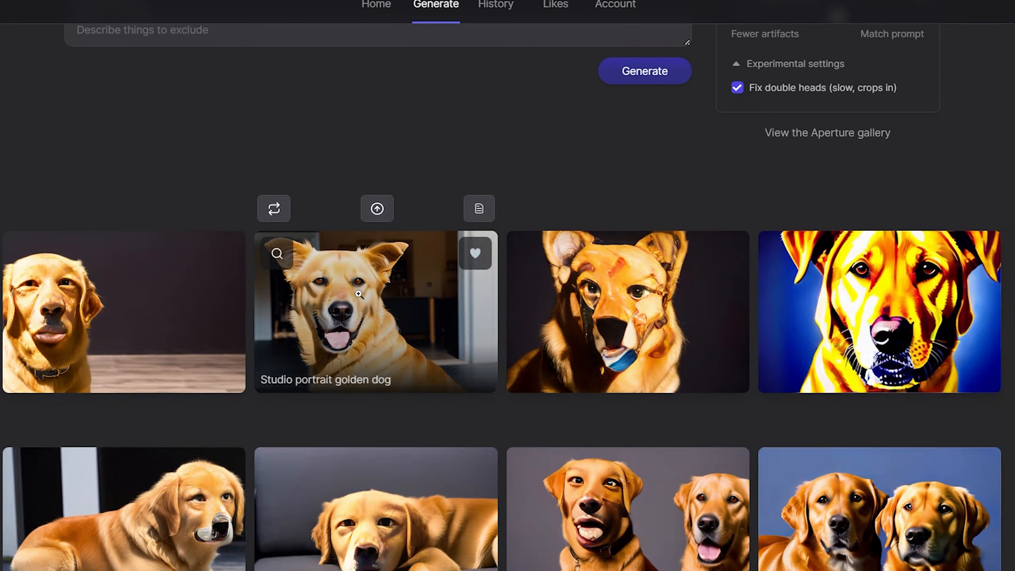
{"action": "left_click", "coordinate": [362, 269]}
{"action": "right_click", "coordinate": [503, 190]}
{"action": "left_click", "coordinate": [560, 221]}
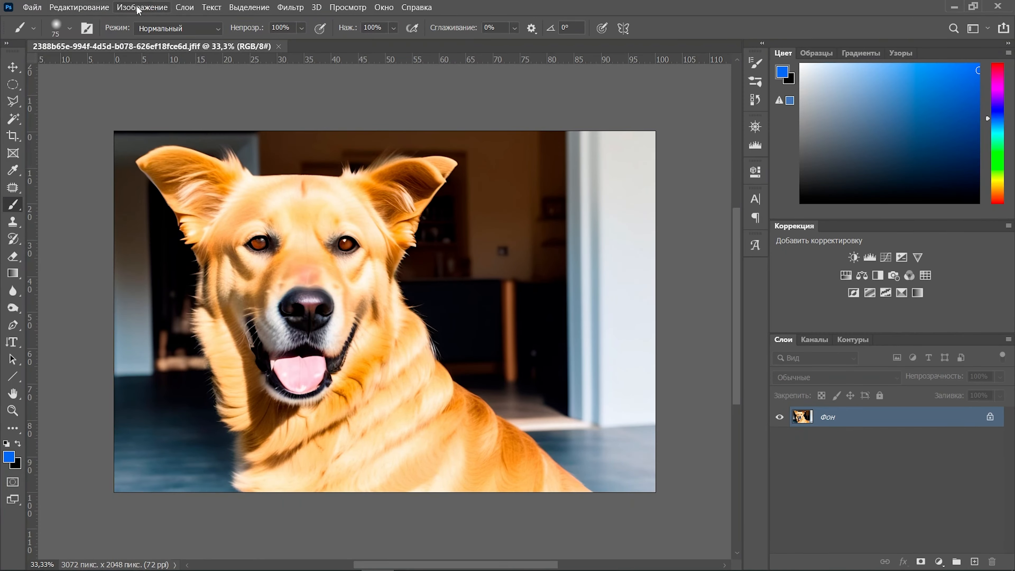
In Photoshop, create a new document 1920 pixels wide and 1080 pixels high
{"action": "left_click", "coordinate": [32, 7]}
{"action": "left_click", "coordinate": [40, 18]}
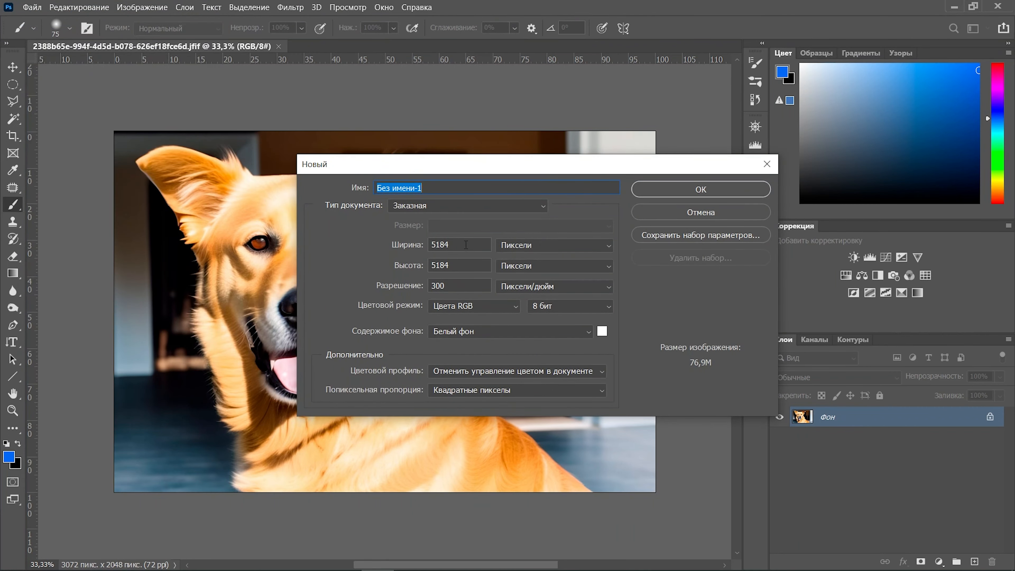
{"action": "double_click", "coordinate": [466, 245]}
{"action": "type", "text": "1920"}
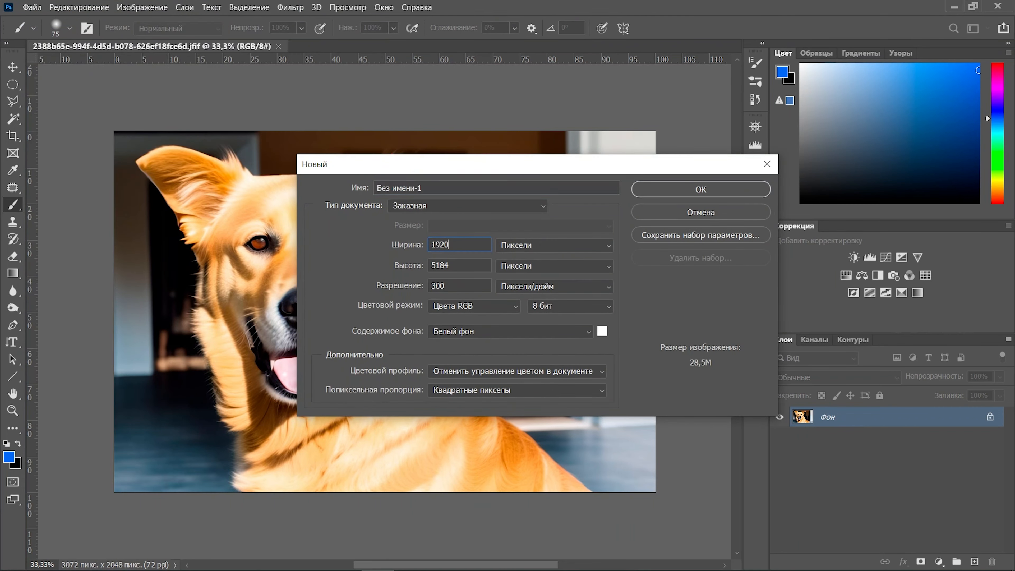
{"action": "double_click", "coordinate": [463, 272]}
{"action": "type", "text": "1080"}
{"action": "left_click", "coordinate": [675, 191]}
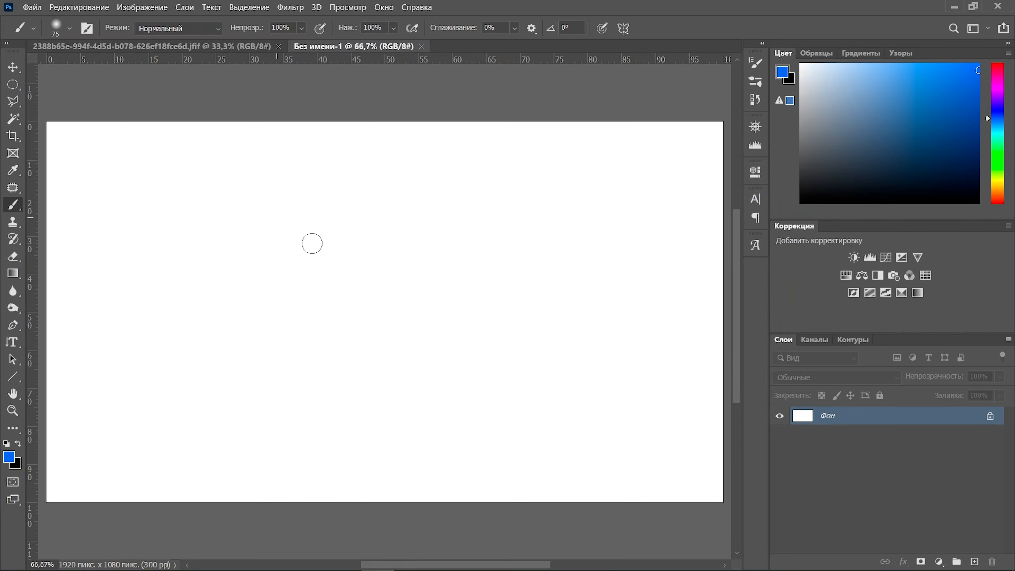
Unlock the background layer and edit the Gradient tool's colours, moving the red stop to 34% and the gold stop closer to the cream end
{"action": "scroll", "coordinate": [352, 256], "scroll_direction": "down", "scroll_amount": 1}
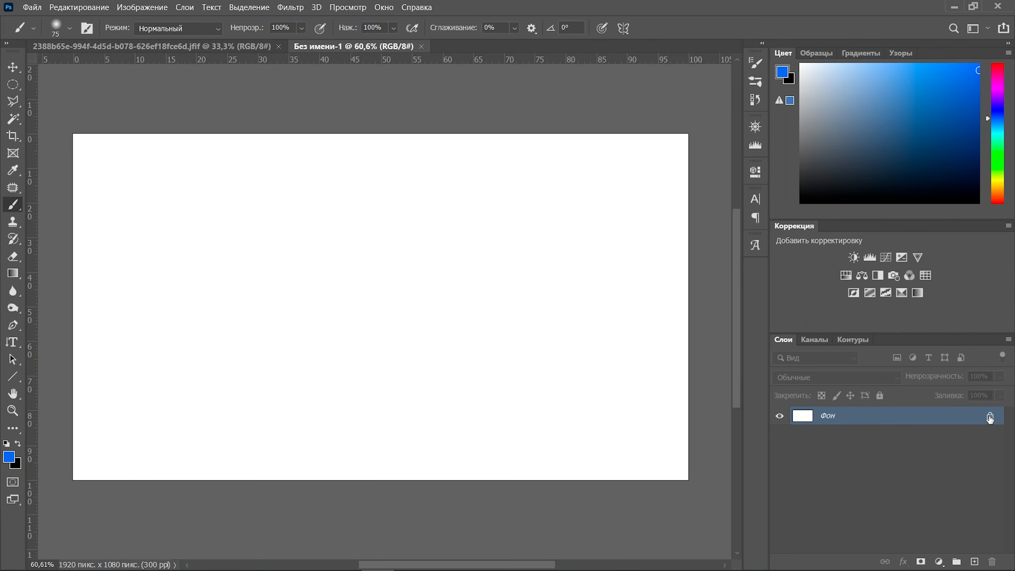
{"action": "left_click", "coordinate": [990, 417]}
{"action": "left_click", "coordinate": [16, 275]}
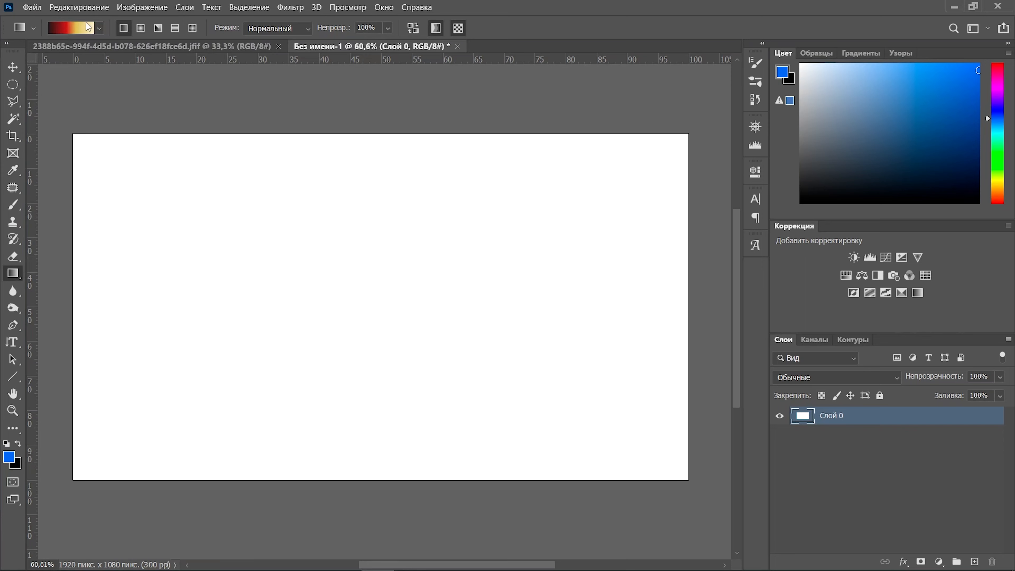
{"action": "left_click", "coordinate": [78, 32]}
{"action": "left_click_drag", "start_coordinate": [793, 328], "coordinate": [777, 327]}
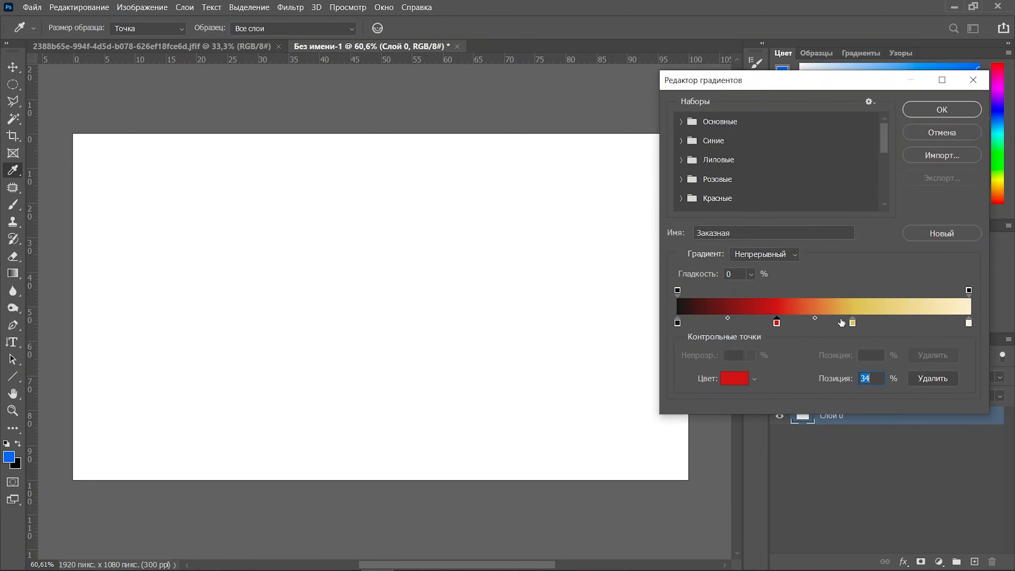
{"action": "left_click_drag", "start_coordinate": [854, 324], "coordinate": [865, 325]}
{"action": "key", "text": "Return"}
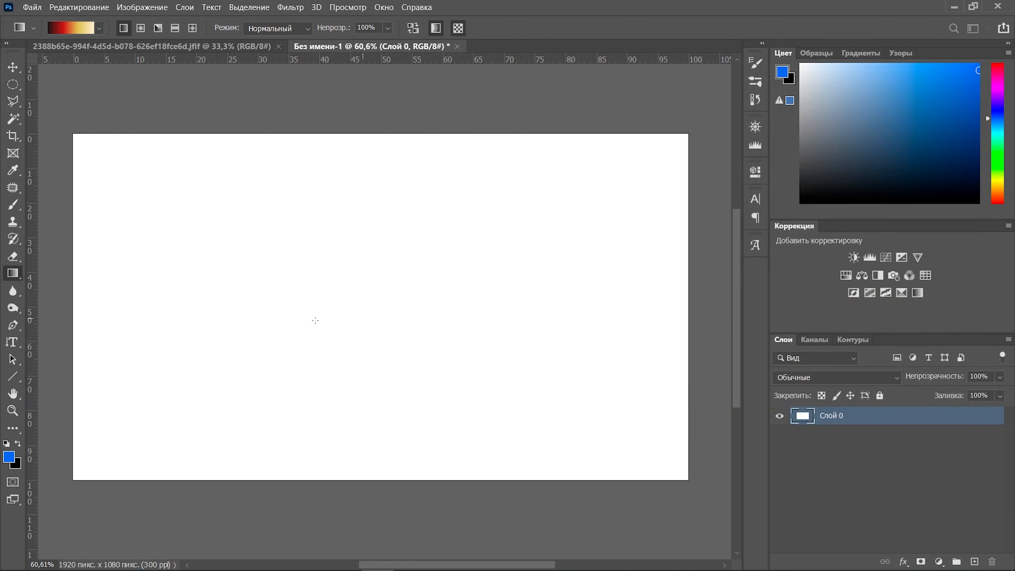
Fill the layer with a diagonal gradient from black at the lower left to cream at the upper right, redrawing it until it spans the canvas
{"action": "left_click_drag", "start_coordinate": [170, 393], "coordinate": [647, 198]}
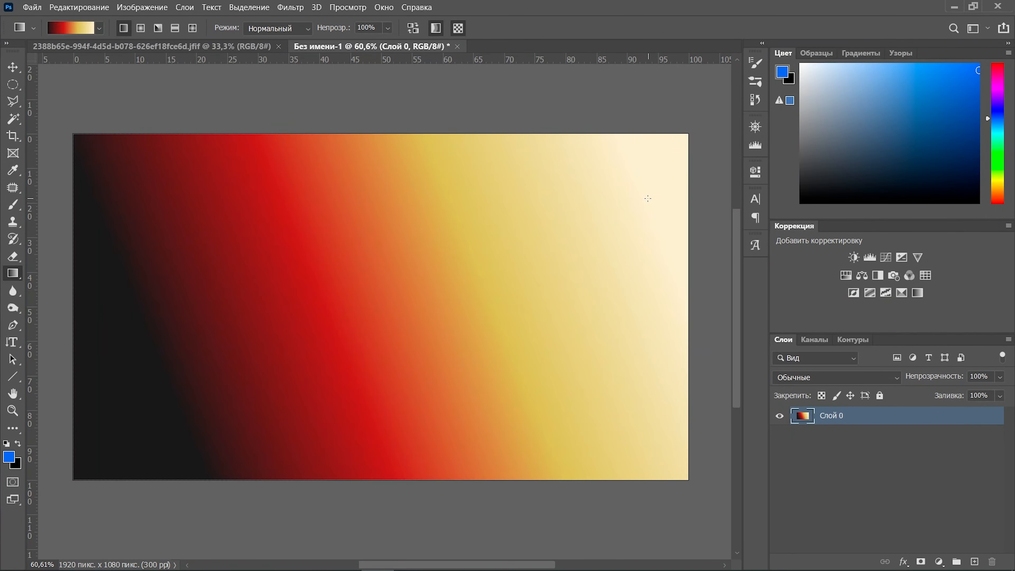
{"action": "left_click_drag", "start_coordinate": [283, 363], "coordinate": [647, 171]}
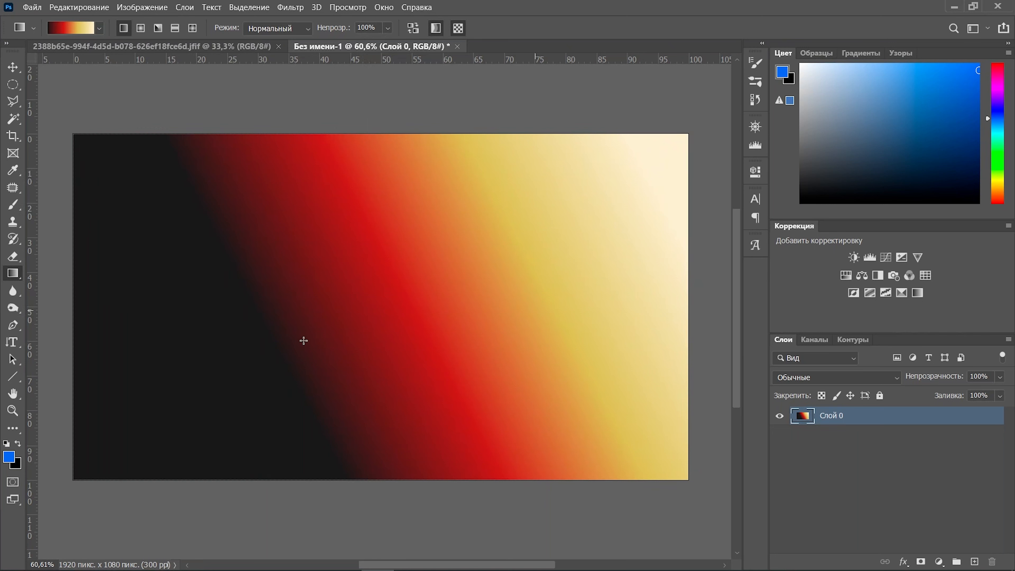
{"action": "left_click_drag", "start_coordinate": [206, 388], "coordinate": [484, 256]}
{"action": "left_click_drag", "start_coordinate": [176, 385], "coordinate": [480, 167]}
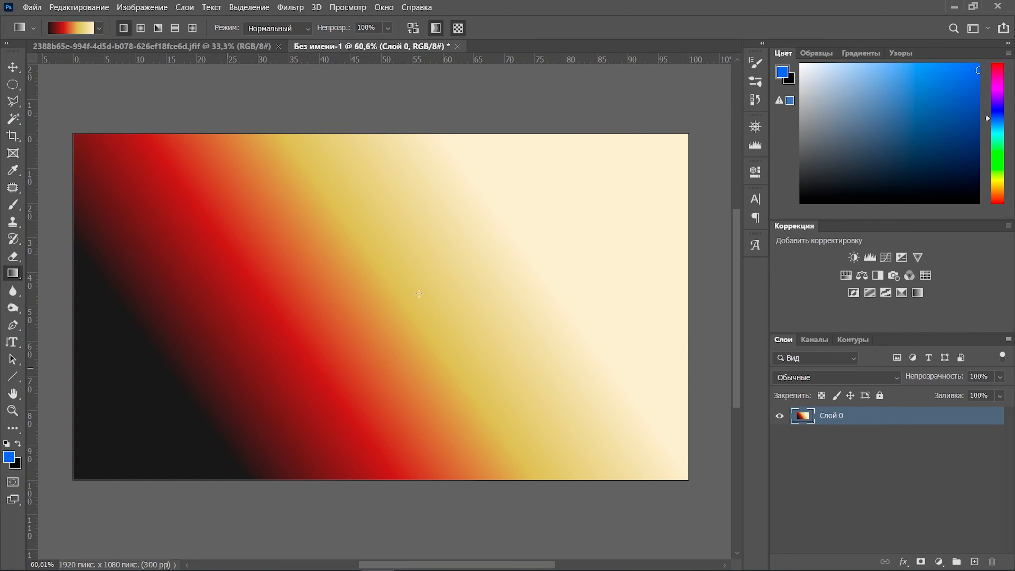
{"action": "left_click_drag", "start_coordinate": [227, 422], "coordinate": [604, 153]}
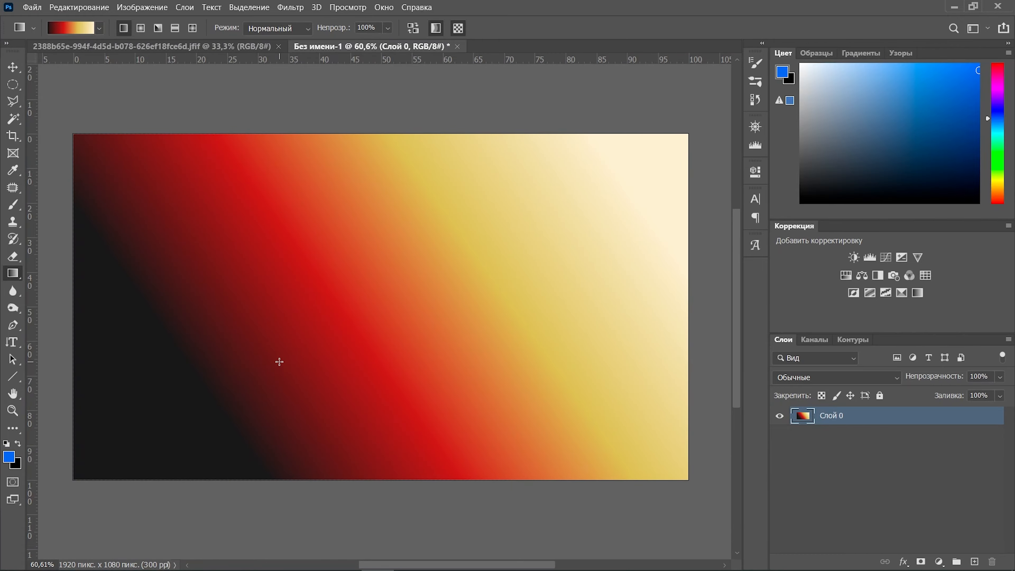
Take a history snapshot of the finished gradient and set it as the source for the Art History Brush
{"action": "left_click", "coordinate": [12, 239]}
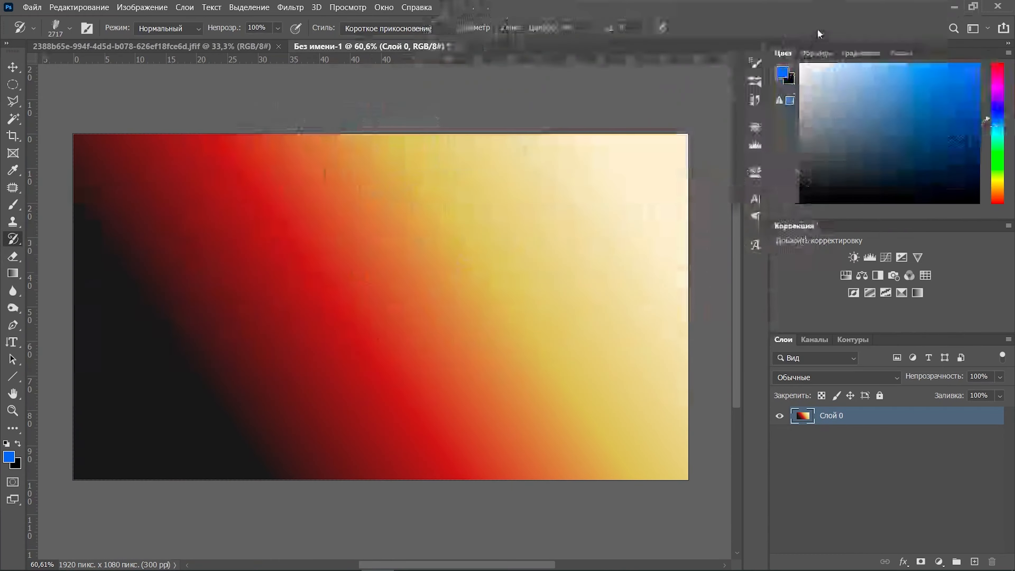
{"action": "left_click", "coordinate": [751, 64]}
{"action": "left_click", "coordinate": [757, 99]}
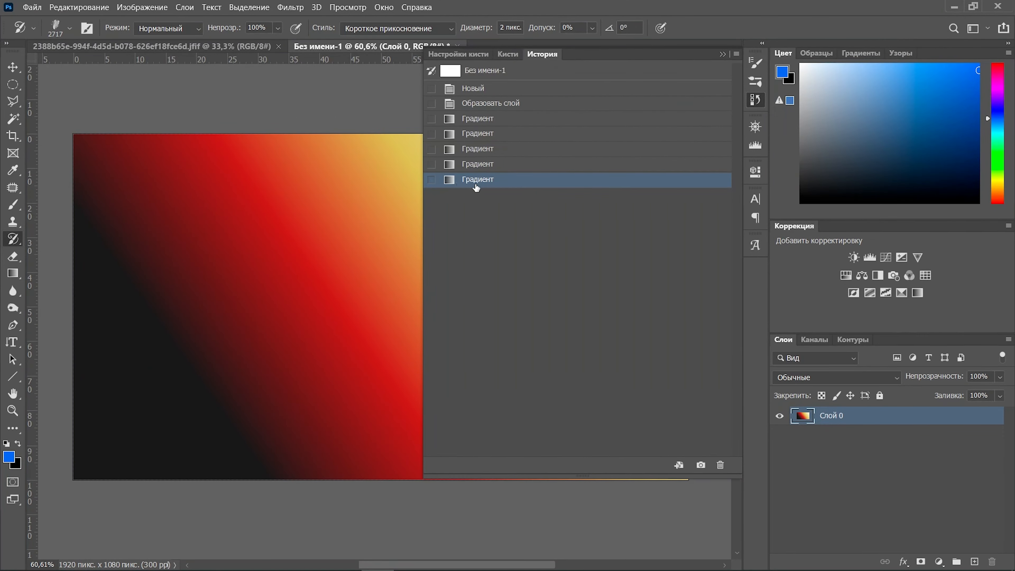
{"action": "right_click", "coordinate": [521, 186]}
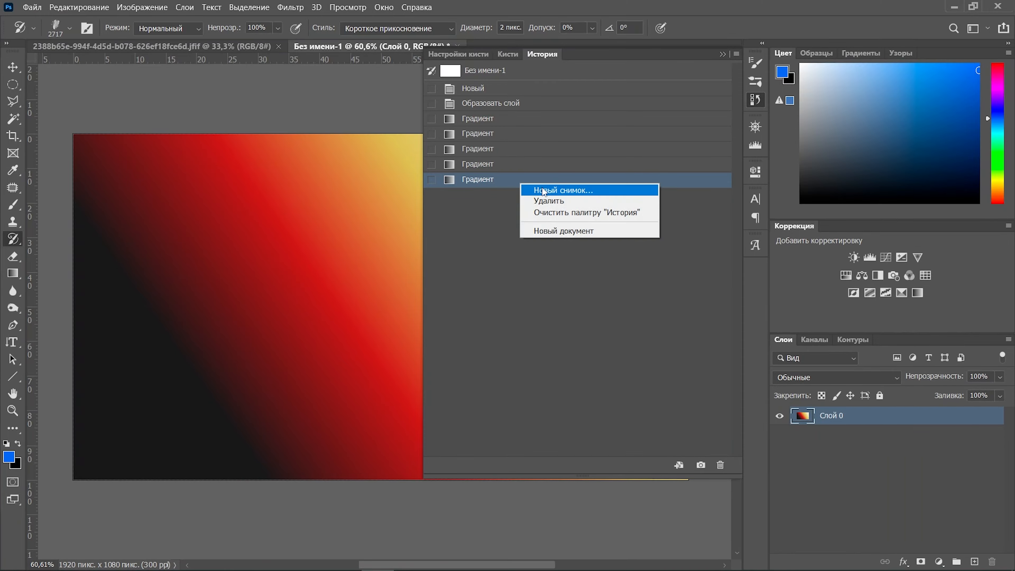
{"action": "left_click", "coordinate": [536, 191]}
{"action": "left_click", "coordinate": [431, 88]}
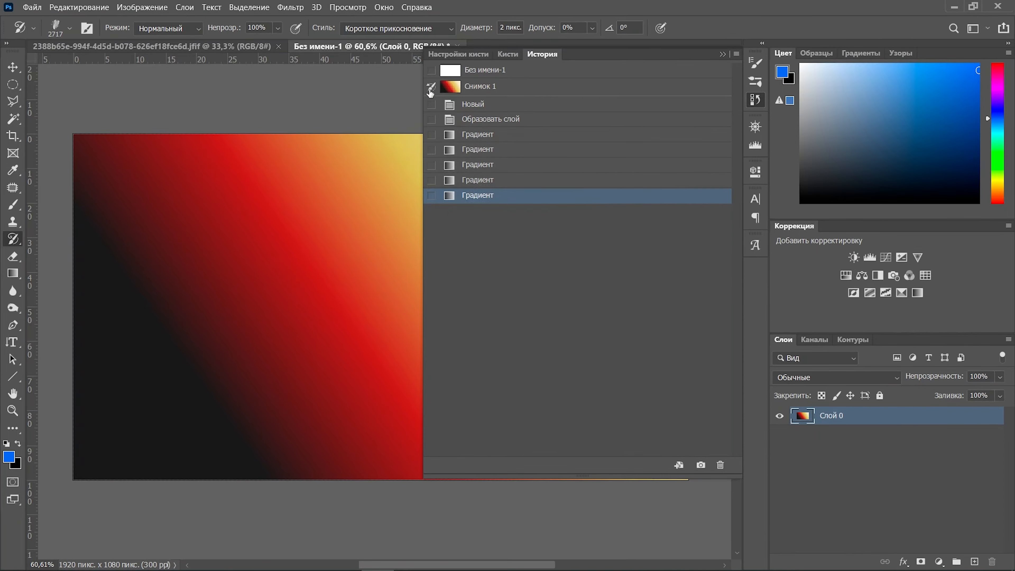
{"action": "left_click", "coordinate": [723, 54]}
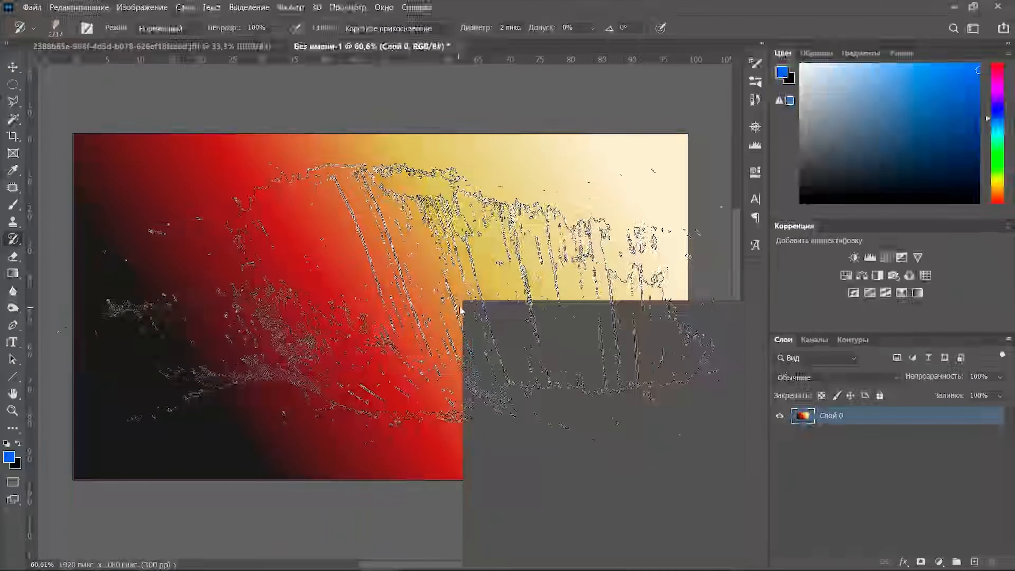
Set the Art History Brush size to 483 px and paint over the whole gradient for a painterly texture
{"action": "right_click", "coordinate": [465, 301]}
{"action": "left_click_drag", "start_coordinate": [606, 335], "coordinate": [602, 334]}
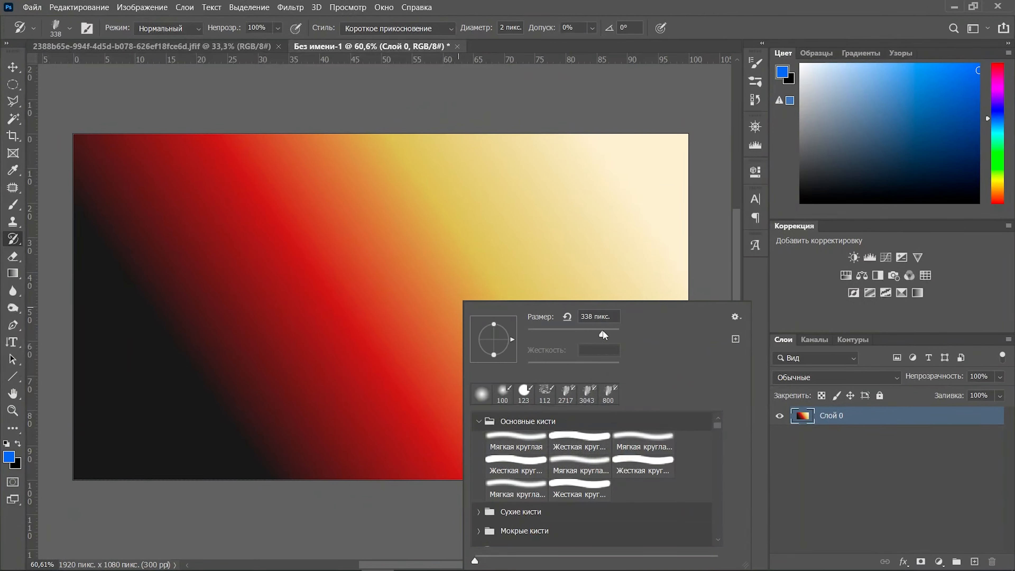
{"action": "key", "text": "Return"}
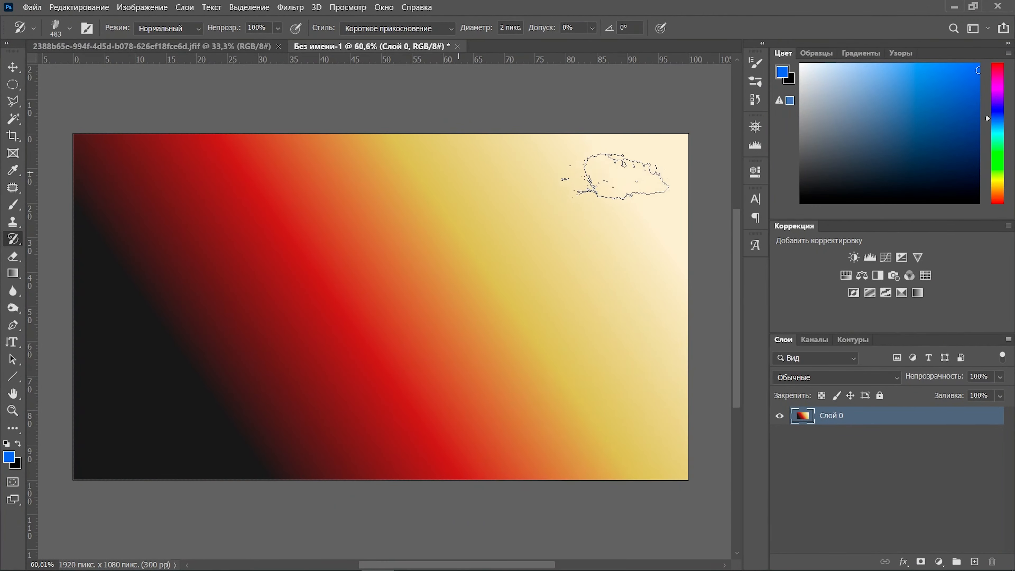
{"action": "mouse_move", "coordinate": [611, 182]}
{"action": "left_mouse_down"}
{"action": "mouse_move", "coordinate": [368, 199]}
{"action": "mouse_move", "coordinate": [238, 160]}
{"action": "mouse_move", "coordinate": [386, 148]}
{"action": "mouse_move", "coordinate": [216, 143]}
{"action": "mouse_move", "coordinate": [277, 205]}
{"action": "mouse_move", "coordinate": [124, 272]}
{"action": "mouse_move", "coordinate": [9, 341]}
{"action": "mouse_move", "coordinate": [116, 455]}
{"action": "mouse_move", "coordinate": [40, 467]}
{"action": "mouse_move", "coordinate": [386, 428]}
{"action": "mouse_move", "coordinate": [612, 444]}
{"action": "left_mouse_up"}
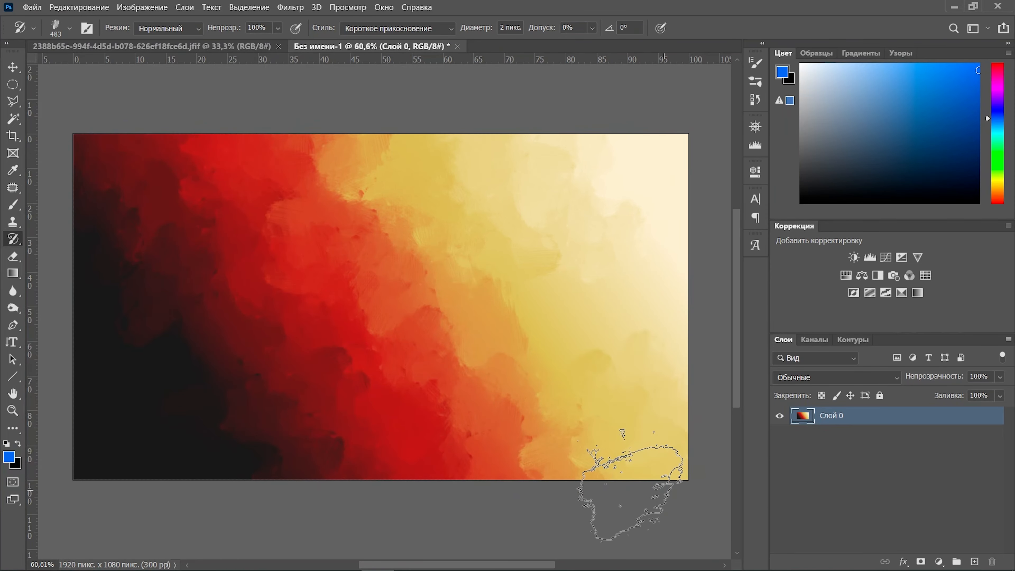
Enlarge the Art History Brush to 1413 px and paint broad, coarse strokes across the canvas
{"action": "right_click", "coordinate": [636, 476]}
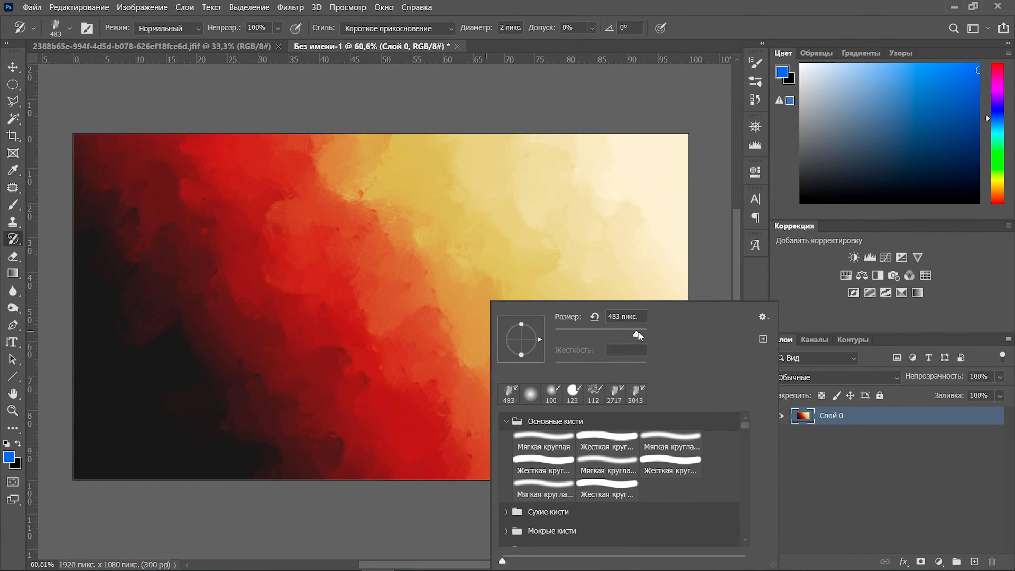
{"action": "left_click_drag", "start_coordinate": [638, 334], "coordinate": [641, 334]}
{"action": "mouse_move", "coordinate": [594, 220]}
{"action": "left_mouse_down"}
{"action": "mouse_move", "coordinate": [261, 289]}
{"action": "mouse_move", "coordinate": [570, 437]}
{"action": "mouse_move", "coordinate": [122, 462]}
{"action": "mouse_move", "coordinate": [815, 474]}
{"action": "mouse_move", "coordinate": [487, 435]}
{"action": "mouse_move", "coordinate": [696, 340]}
{"action": "mouse_move", "coordinate": [884, 113]}
{"action": "left_mouse_up"}
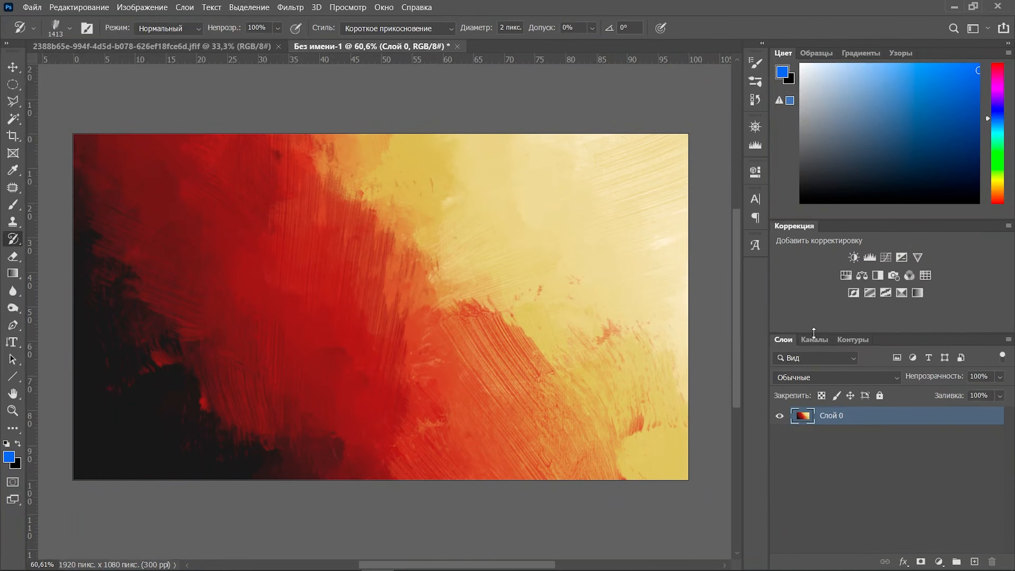
Switch to the dog image document and select the dog with the Select Subject command
{"action": "left_click", "coordinate": [175, 47]}
{"action": "left_click", "coordinate": [284, 8]}
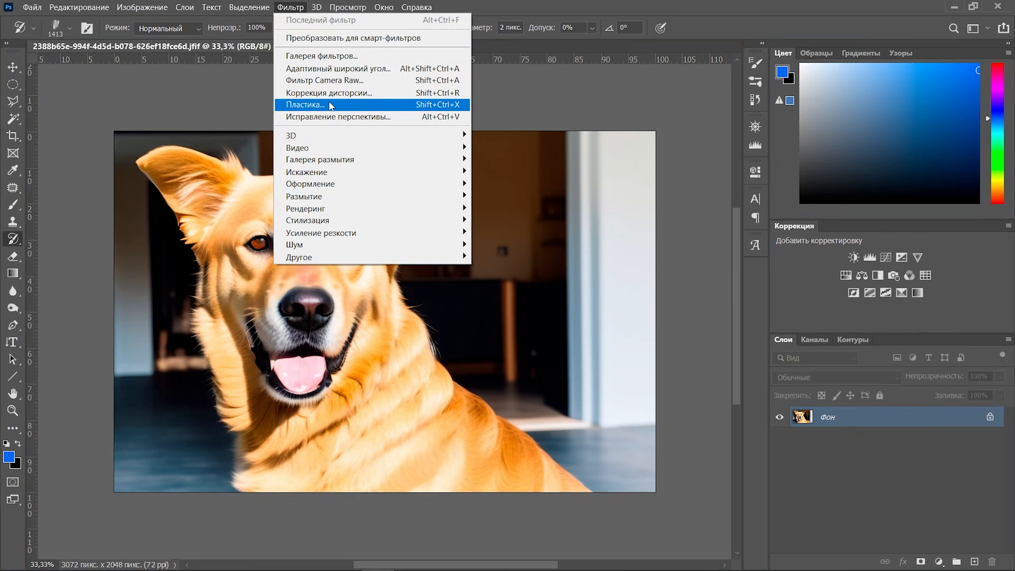
{"action": "mouse_move", "coordinate": [250, 4]}
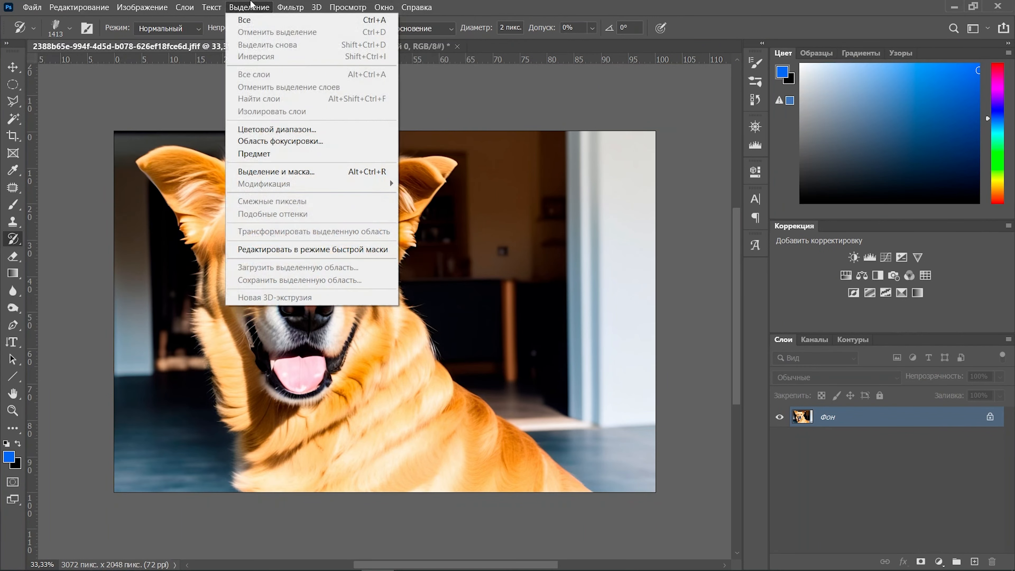
{"action": "left_click", "coordinate": [254, 153]}
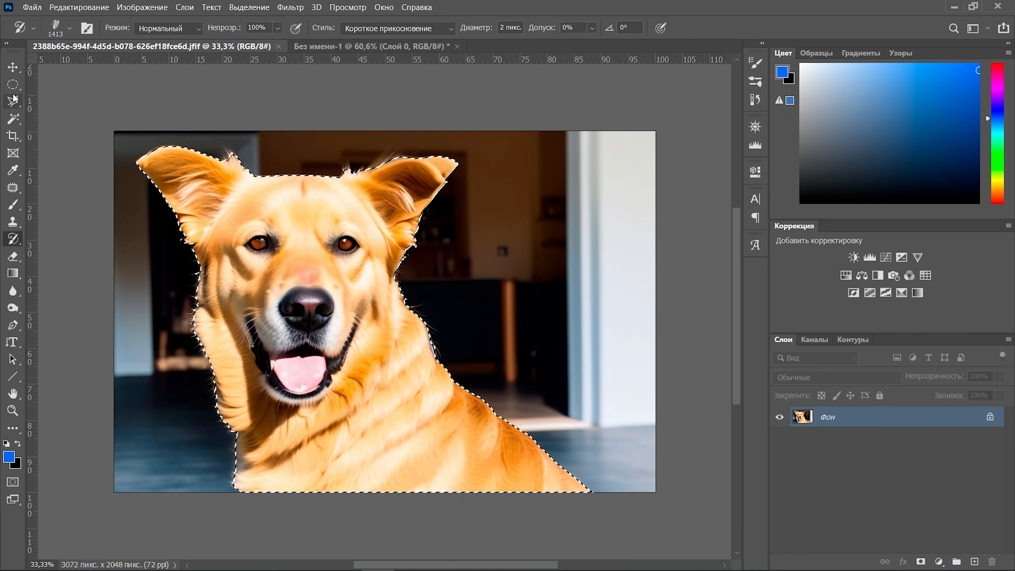
Open the dog selection in the Select and Mask workspace and set the Refine Edge Brush size to 31 px
{"action": "left_click", "coordinate": [13, 86]}
{"action": "left_click", "coordinate": [588, 31]}
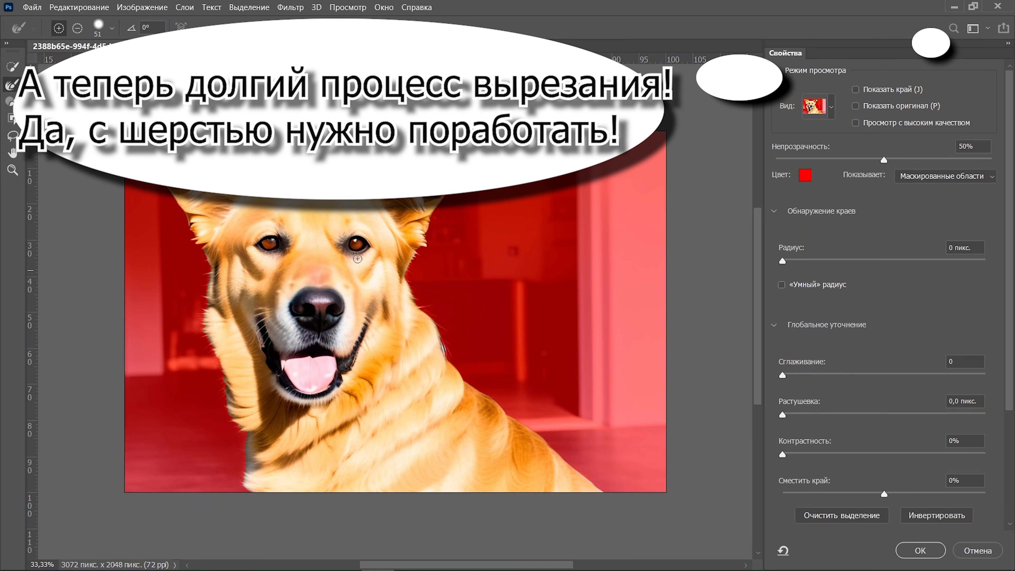
{"action": "scroll", "coordinate": [391, 164], "scroll_direction": "up", "scroll_amount": 5}
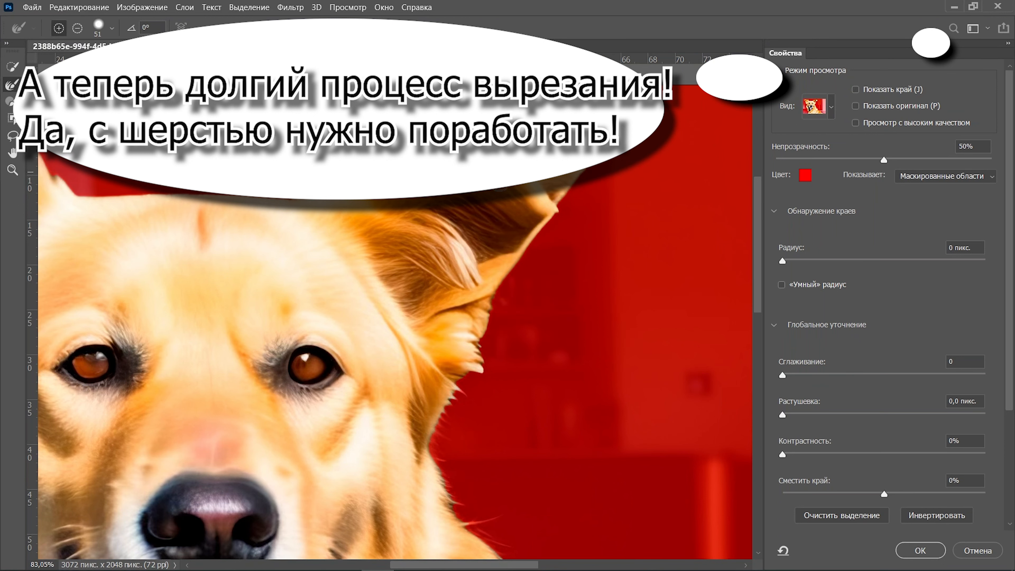
{"action": "right_click", "coordinate": [516, 188]}
{"action": "left_click", "coordinate": [538, 201]}
{"action": "key", "text": "Return"}
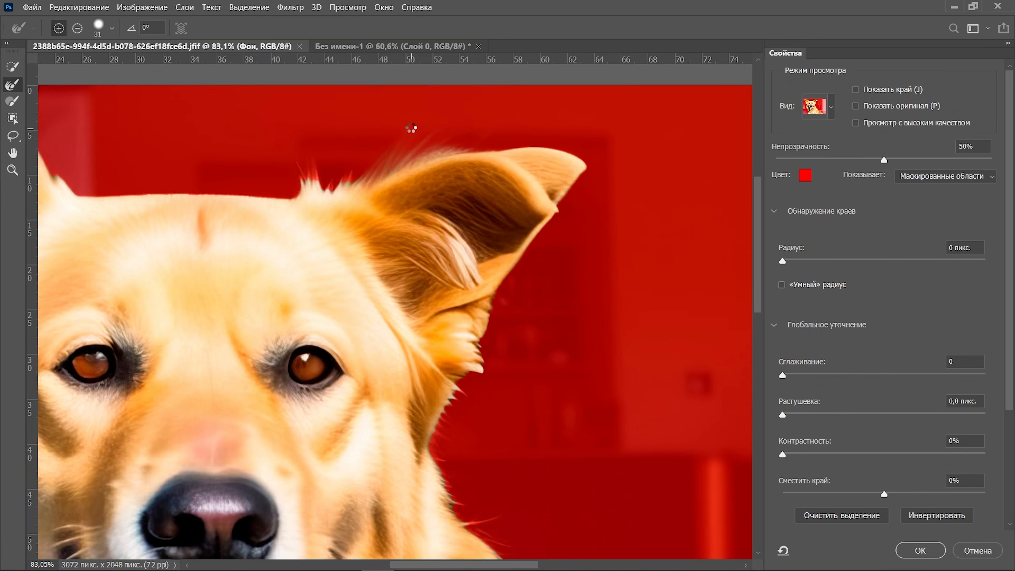
Set the mask overlay opacity to 69% and brush the fur edge along the image's right-hand ear, cheek and neck to refine it
{"action": "left_click_drag", "start_coordinate": [348, 179], "coordinate": [348, 179]}
{"action": "left_click_drag", "start_coordinate": [884, 160], "coordinate": [926, 160]}
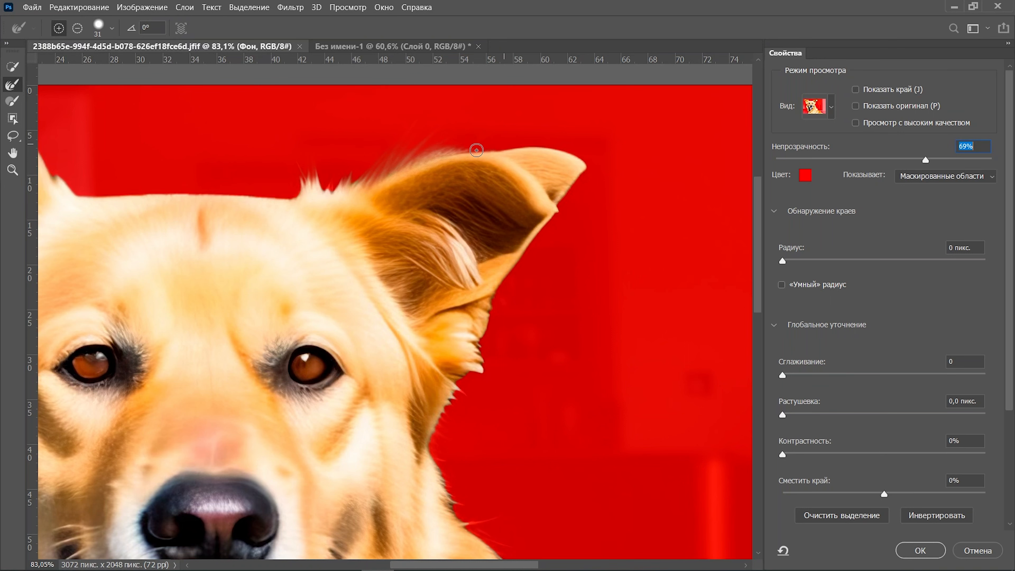
{"action": "mouse_move", "coordinate": [518, 148]}
{"action": "left_mouse_down"}
{"action": "mouse_move", "coordinate": [560, 150]}
{"action": "mouse_move", "coordinate": [584, 171]}
{"action": "mouse_move", "coordinate": [494, 304]}
{"action": "mouse_move", "coordinate": [476, 345]}
{"action": "mouse_move", "coordinate": [482, 370]}
{"action": "mouse_move", "coordinate": [462, 390]}
{"action": "mouse_move", "coordinate": [471, 394]}
{"action": "left_mouse_up"}
{"action": "left_click_drag", "start_coordinate": [760, 253], "coordinate": [760, 295]}
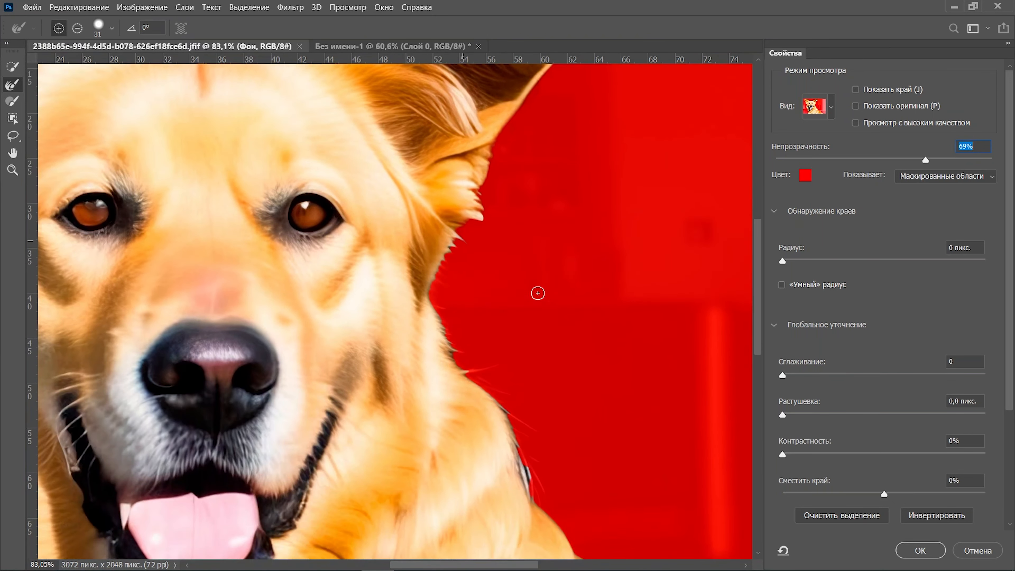
{"action": "mouse_move", "coordinate": [449, 242]}
{"action": "left_mouse_down"}
{"action": "mouse_move", "coordinate": [433, 307]}
{"action": "mouse_move", "coordinate": [458, 359]}
{"action": "left_mouse_up"}
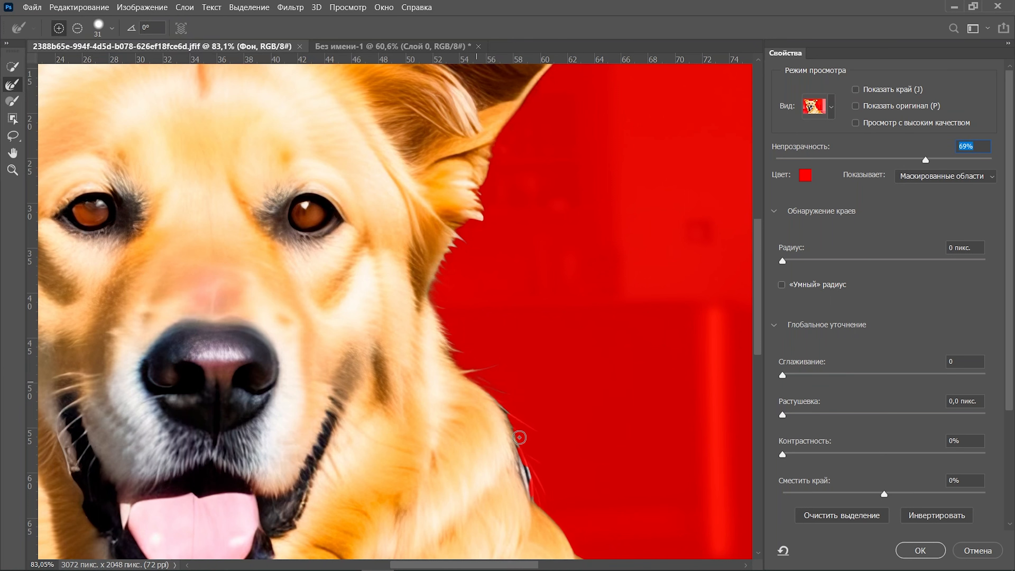
{"action": "mouse_move", "coordinate": [535, 427]}
{"action": "left_mouse_down"}
{"action": "mouse_move", "coordinate": [528, 448]}
{"action": "mouse_move", "coordinate": [506, 421]}
{"action": "mouse_move", "coordinate": [531, 488]}
{"action": "mouse_move", "coordinate": [528, 453]}
{"action": "mouse_move", "coordinate": [551, 488]}
{"action": "left_mouse_up"}
{"action": "mouse_move", "coordinate": [757, 250]}
{"action": "left_mouse_down"}
{"action": "mouse_move", "coordinate": [762, 302]}
{"action": "mouse_move", "coordinate": [763, 244]}
{"action": "left_mouse_up"}
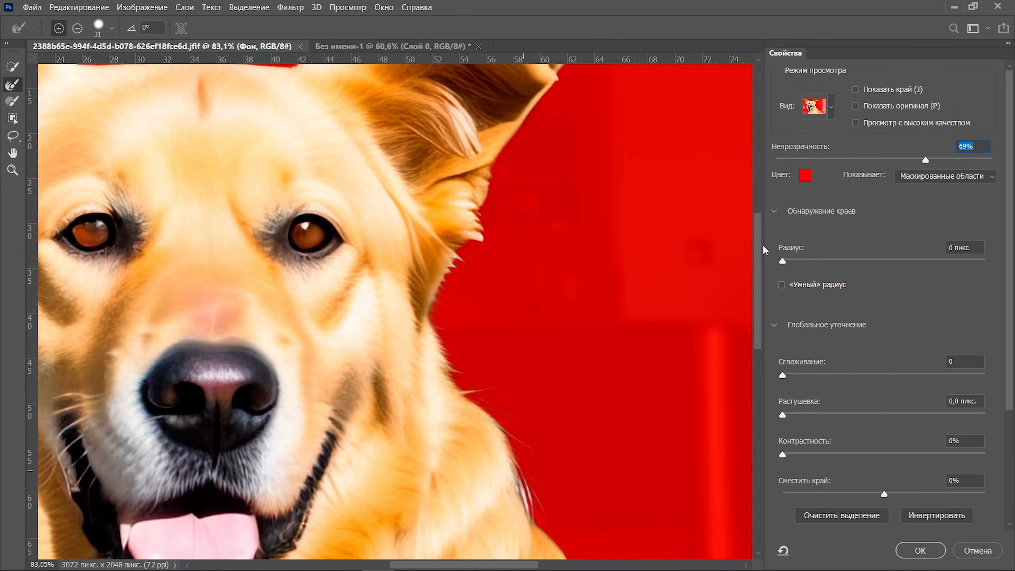
Set the mask overlay opacity to 56% and refine the fur edge along the dog's back down to the image's lower edge
{"action": "left_click_drag", "start_coordinate": [925, 160], "coordinate": [881, 159]}
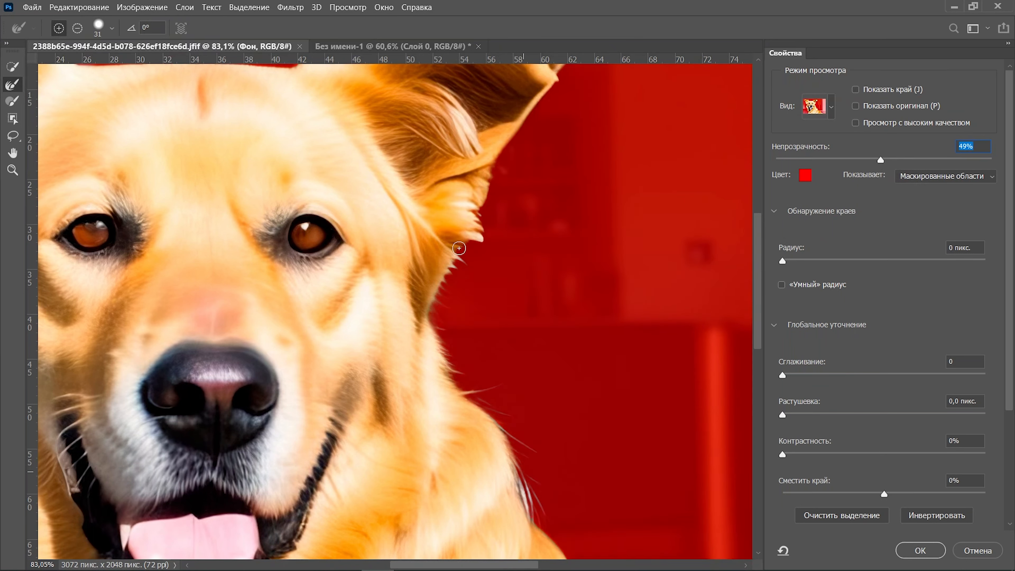
{"action": "left_click_drag", "start_coordinate": [864, 160], "coordinate": [896, 159]}
{"action": "left_click_drag", "start_coordinate": [758, 223], "coordinate": [763, 292]}
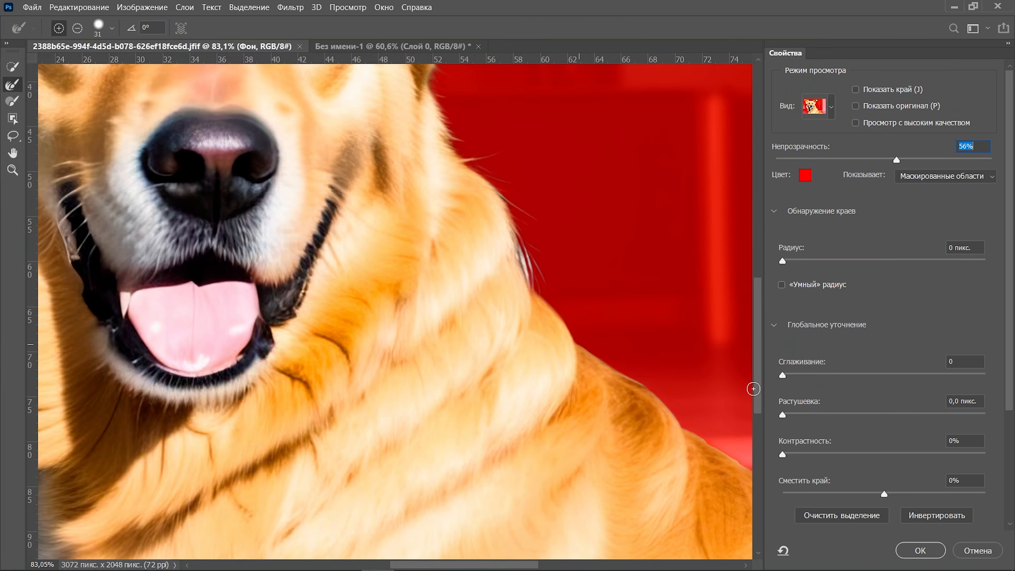
{"action": "scroll", "coordinate": [581, 528], "scroll_direction": "down", "scroll_amount": 3}
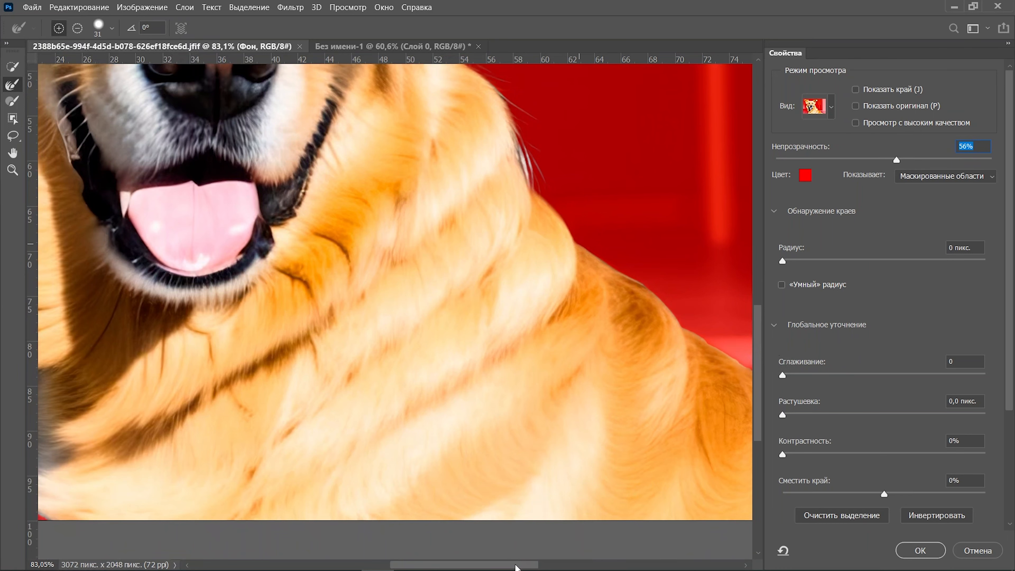
{"action": "left_click_drag", "start_coordinate": [516, 567], "coordinate": [568, 568]}
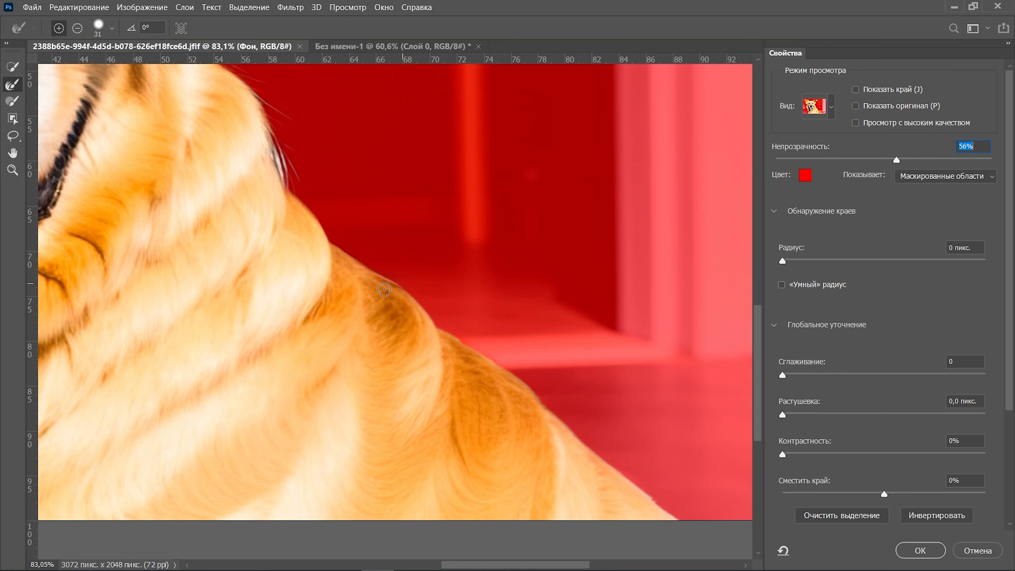
{"action": "left_click_drag", "start_coordinate": [440, 332], "coordinate": [517, 377]}
{"action": "left_click_drag", "start_coordinate": [566, 422], "coordinate": [569, 433]}
{"action": "left_click_drag", "start_coordinate": [685, 523], "coordinate": [756, 557]}
Refine the fur edge up the image's left side of the dog, from the chest along the neck to the cheek
{"action": "left_click_drag", "start_coordinate": [559, 567], "coordinate": [437, 568]}
{"action": "mouse_move", "coordinate": [401, 520]}
{"action": "left_mouse_down"}
{"action": "mouse_move", "coordinate": [359, 494]}
{"action": "mouse_move", "coordinate": [378, 497]}
{"action": "mouse_move", "coordinate": [368, 465]}
{"action": "mouse_move", "coordinate": [368, 480]}
{"action": "mouse_move", "coordinate": [380, 368]}
{"action": "mouse_move", "coordinate": [379, 418]}
{"action": "mouse_move", "coordinate": [362, 408]}
{"action": "mouse_move", "coordinate": [381, 445]}
{"action": "left_mouse_up"}
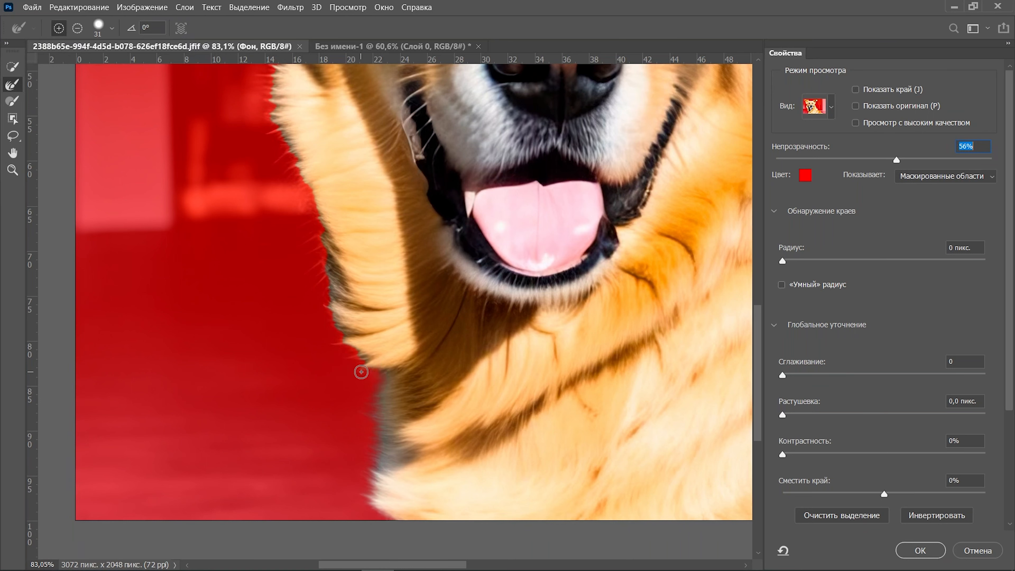
{"action": "mouse_move", "coordinate": [361, 371]}
{"action": "left_mouse_down"}
{"action": "mouse_move", "coordinate": [386, 362]}
{"action": "mouse_move", "coordinate": [361, 351]}
{"action": "left_mouse_up"}
{"action": "mouse_move", "coordinate": [331, 293]}
{"action": "left_mouse_down"}
{"action": "mouse_move", "coordinate": [329, 263]}
{"action": "mouse_move", "coordinate": [317, 273]}
{"action": "mouse_move", "coordinate": [320, 226]}
{"action": "mouse_move", "coordinate": [307, 227]}
{"action": "mouse_move", "coordinate": [339, 299]}
{"action": "left_mouse_up"}
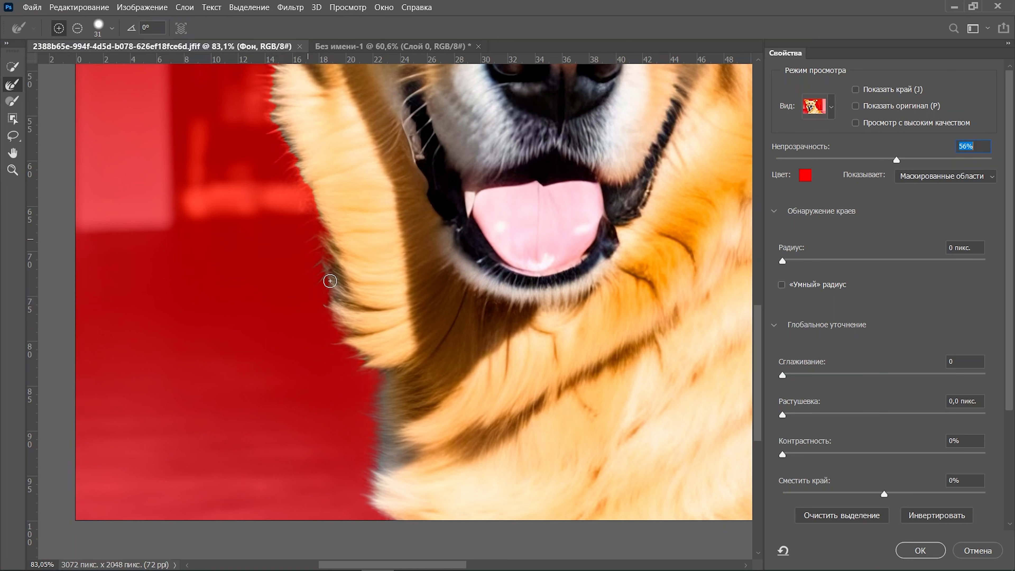
{"action": "mouse_move", "coordinate": [324, 239]}
{"action": "left_mouse_down"}
{"action": "mouse_move", "coordinate": [308, 251]}
{"action": "mouse_move", "coordinate": [326, 267]}
{"action": "mouse_move", "coordinate": [324, 218]}
{"action": "mouse_move", "coordinate": [312, 218]}
{"action": "mouse_move", "coordinate": [314, 198]}
{"action": "mouse_move", "coordinate": [282, 158]}
{"action": "left_mouse_up"}
{"action": "scroll", "coordinate": [757, 339], "scroll_direction": "up", "scroll_amount": 5}
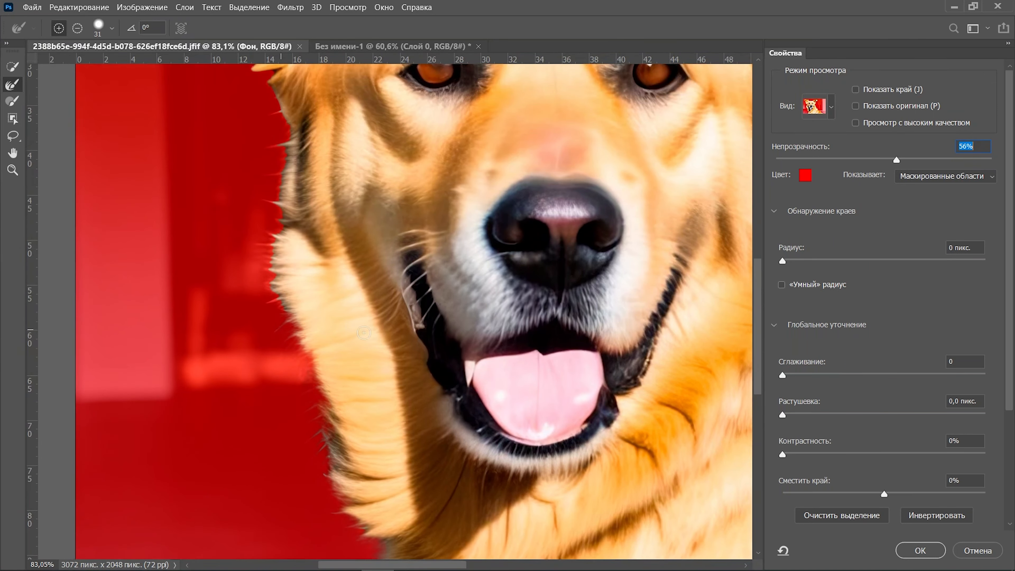
{"action": "mouse_move", "coordinate": [297, 323]}
{"action": "left_mouse_down"}
{"action": "mouse_move", "coordinate": [270, 302]}
{"action": "mouse_move", "coordinate": [272, 277]}
{"action": "mouse_move", "coordinate": [288, 327]}
{"action": "mouse_move", "coordinate": [272, 256]}
{"action": "mouse_move", "coordinate": [260, 254]}
{"action": "mouse_move", "coordinate": [284, 244]}
{"action": "mouse_move", "coordinate": [258, 244]}
{"action": "mouse_move", "coordinate": [275, 246]}
{"action": "mouse_move", "coordinate": [268, 252]}
{"action": "mouse_move", "coordinate": [280, 230]}
{"action": "left_mouse_up"}
Refine the fur edge around the image's left-hand ear and across the top of the head to the other ear
{"action": "scroll", "coordinate": [761, 334], "scroll_direction": "up", "scroll_amount": 3}
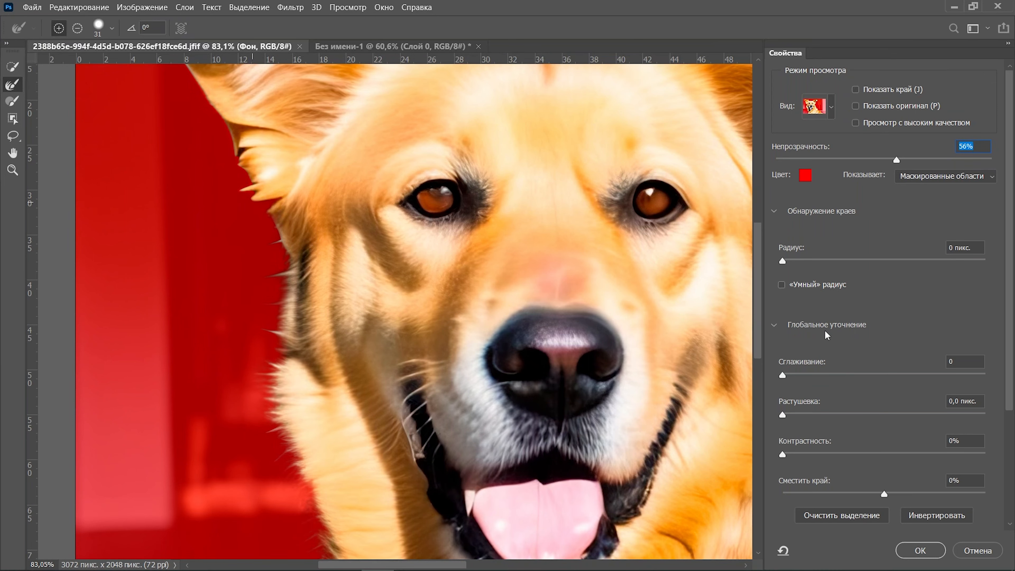
{"action": "scroll", "coordinate": [761, 319], "scroll_direction": "up", "scroll_amount": 5}
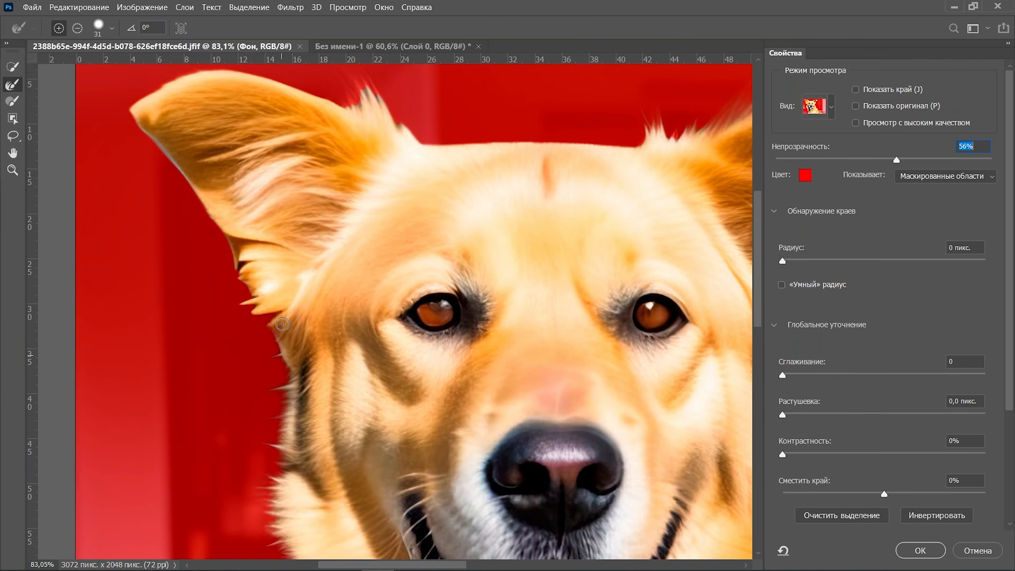
{"action": "left_click_drag", "start_coordinate": [279, 311], "coordinate": [253, 314]}
{"action": "mouse_move", "coordinate": [215, 220]}
{"action": "left_mouse_down"}
{"action": "mouse_move", "coordinate": [199, 204]}
{"action": "mouse_move", "coordinate": [216, 227]}
{"action": "mouse_move", "coordinate": [133, 114]}
{"action": "mouse_move", "coordinate": [172, 81]}
{"action": "left_mouse_up"}
{"action": "scroll", "coordinate": [485, 200], "scroll_direction": "up", "scroll_amount": 2}
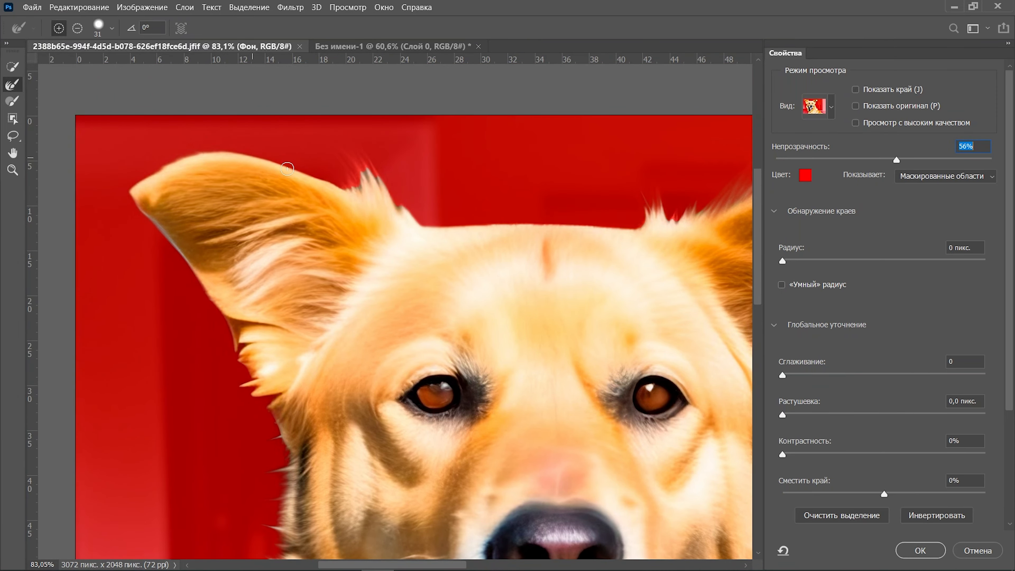
{"action": "left_click_drag", "start_coordinate": [346, 190], "coordinate": [347, 183]}
{"action": "mouse_move", "coordinate": [353, 174]}
{"action": "left_mouse_down"}
{"action": "mouse_move", "coordinate": [386, 211]}
{"action": "mouse_move", "coordinate": [388, 201]}
{"action": "mouse_move", "coordinate": [426, 224]}
{"action": "left_mouse_up"}
{"action": "left_click_drag", "start_coordinate": [639, 225], "coordinate": [729, 200]}
{"action": "left_click_drag", "start_coordinate": [361, 568], "coordinate": [420, 568]}
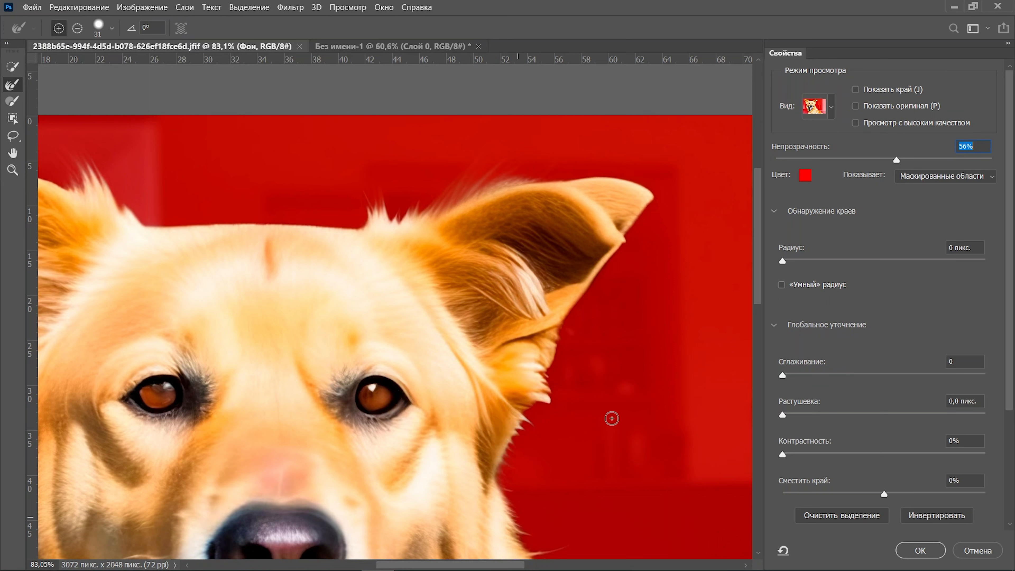
Output the refined selection as a new layer with a layer mask
{"action": "left_click_drag", "start_coordinate": [1007, 277], "coordinate": [1011, 435]}
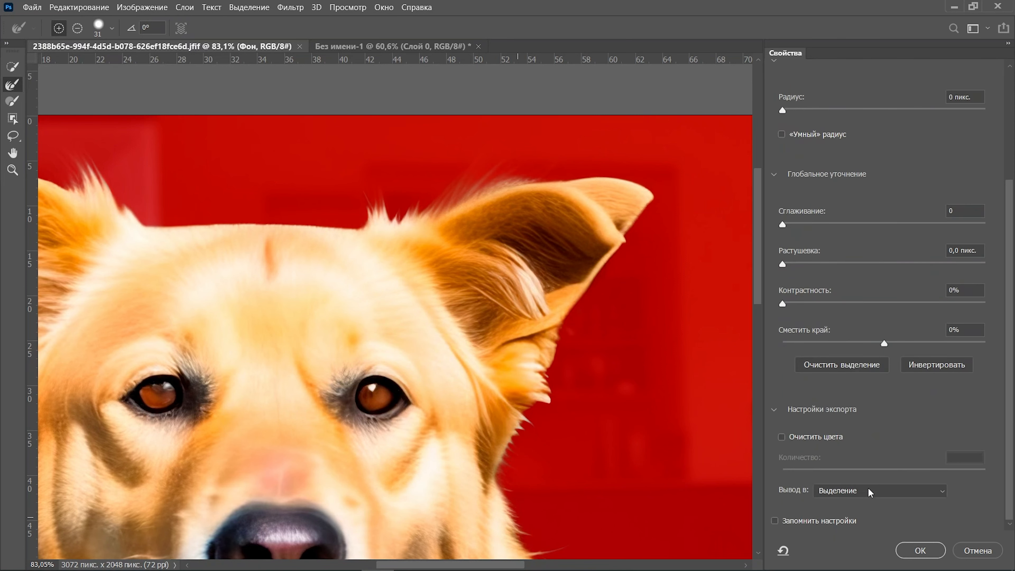
{"action": "left_click", "coordinate": [871, 493]}
{"action": "left_click", "coordinate": [880, 535]}
{"action": "left_click", "coordinate": [920, 550]}
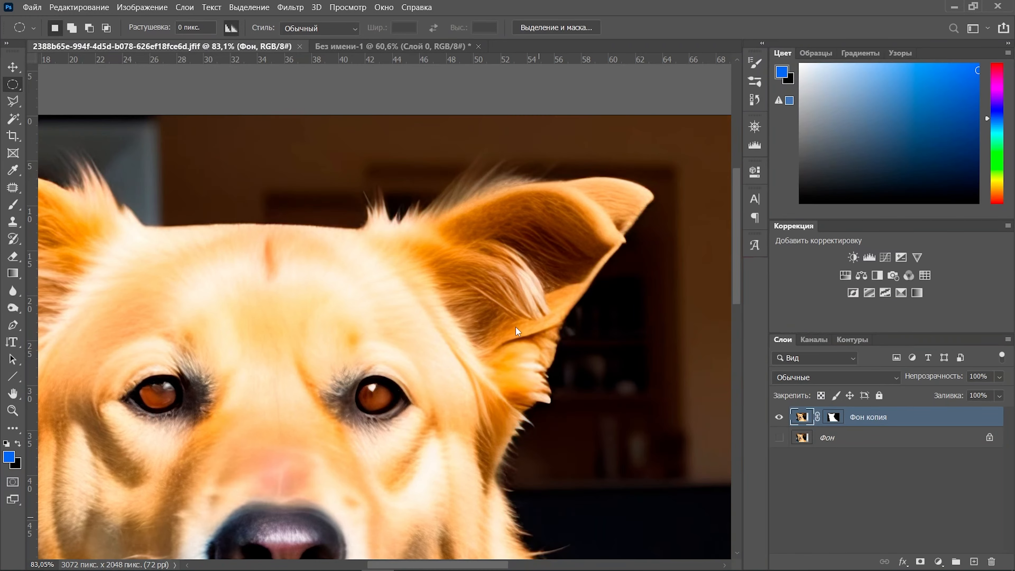
Move the masked dog layer into the painterly gradient document
{"action": "scroll", "coordinate": [262, 340], "scroll_direction": "down", "scroll_amount": 5}
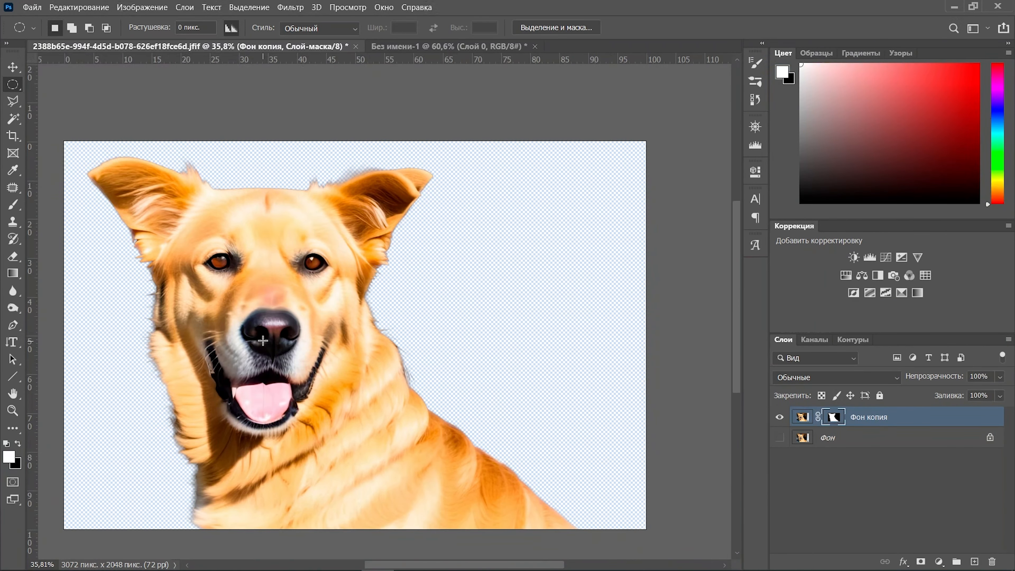
{"action": "scroll", "coordinate": [235, 342], "scroll_direction": "up", "scroll_amount": 2}
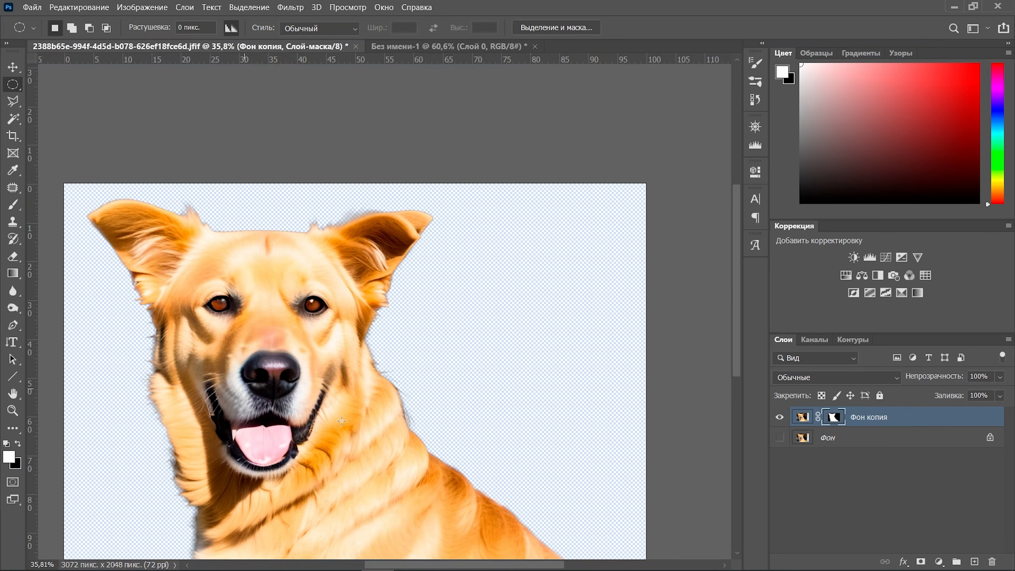
{"action": "left_click", "coordinate": [12, 67]}
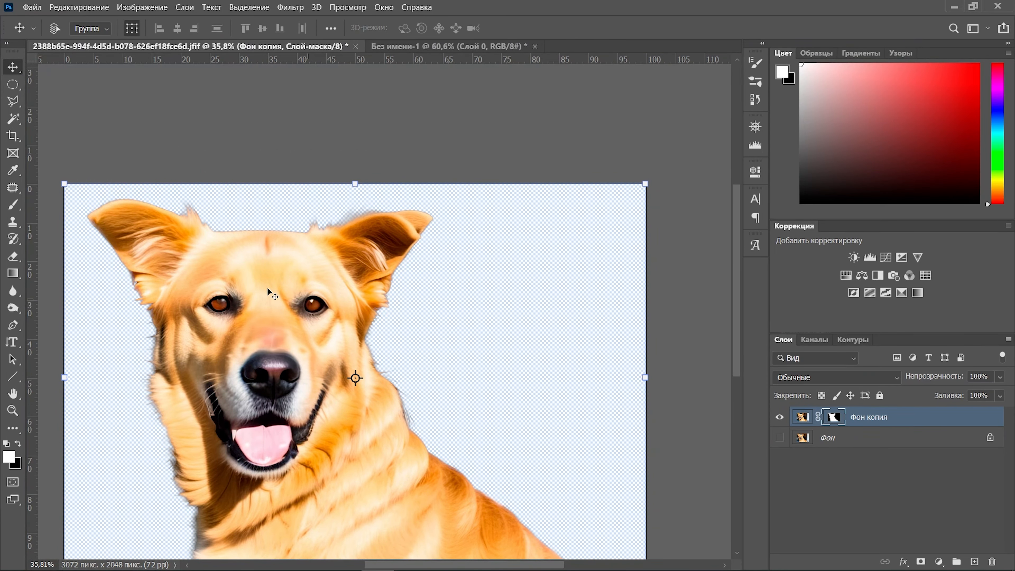
{"action": "left_click_drag", "start_coordinate": [262, 289], "coordinate": [394, 132]}
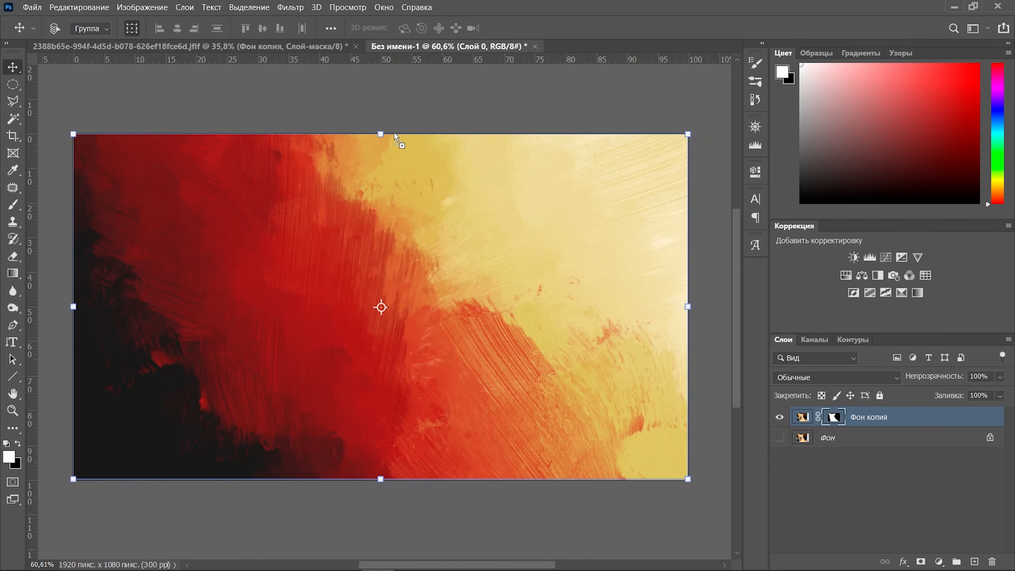
{"action": "left_click_drag", "start_coordinate": [462, 324], "coordinate": [462, 324]}
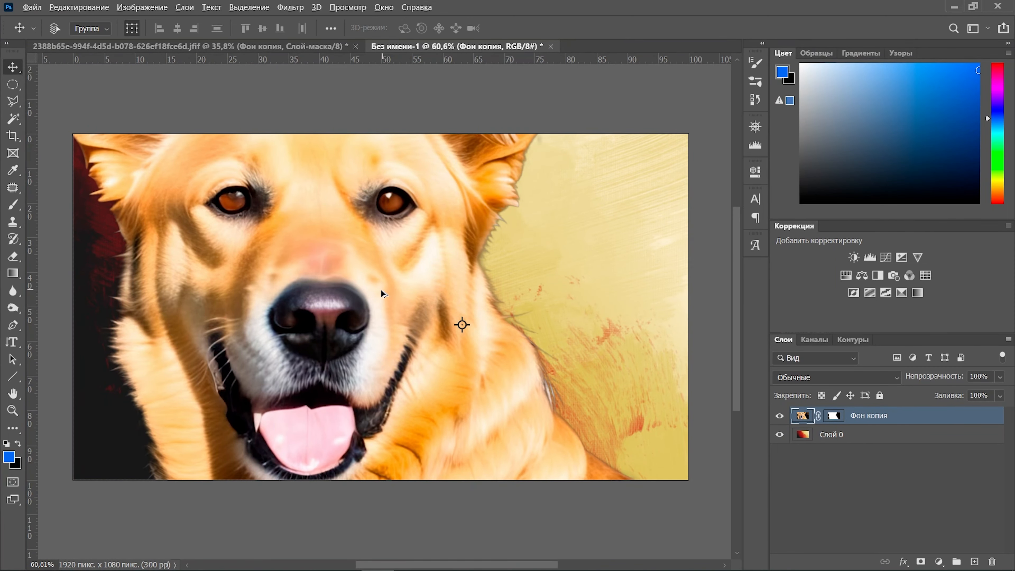
Scale the dog layer to 51.82% and seat it on the canvas's lower edge with the head slightly left of centre
{"action": "scroll", "coordinate": [380, 289], "scroll_direction": "down", "scroll_amount": 5}
{"action": "left_click_drag", "start_coordinate": [230, 182], "coordinate": [389, 290]}
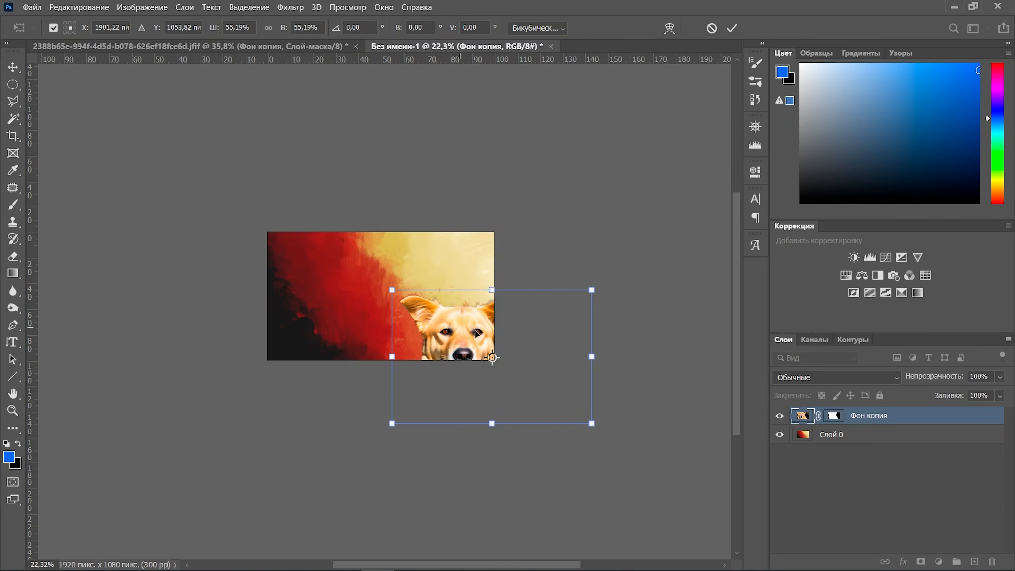
{"action": "left_click_drag", "start_coordinate": [448, 321], "coordinate": [346, 259]}
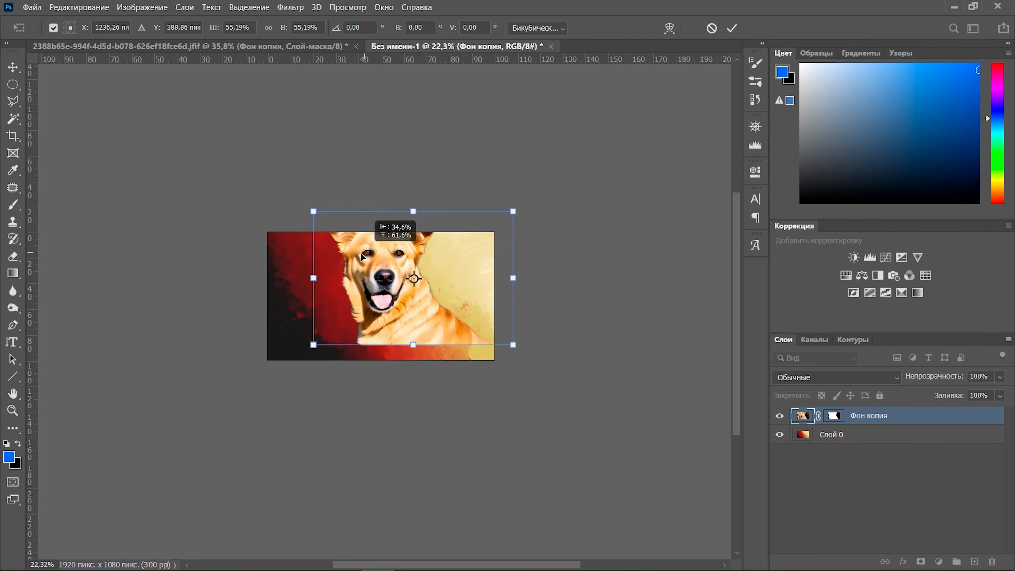
{"action": "left_click_drag", "start_coordinate": [424, 316], "coordinate": [420, 327]}
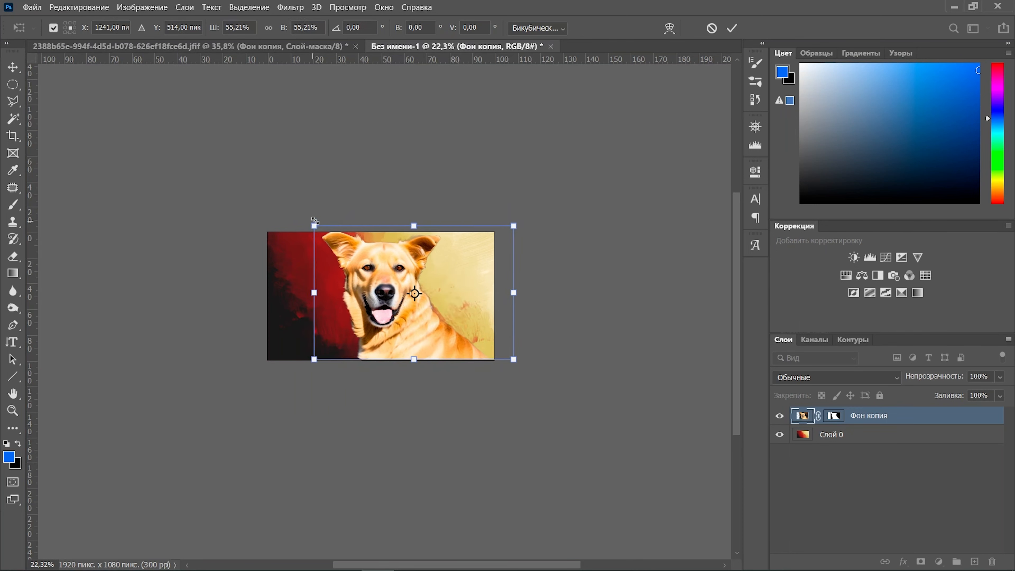
{"action": "left_click_drag", "start_coordinate": [314, 227], "coordinate": [328, 228]}
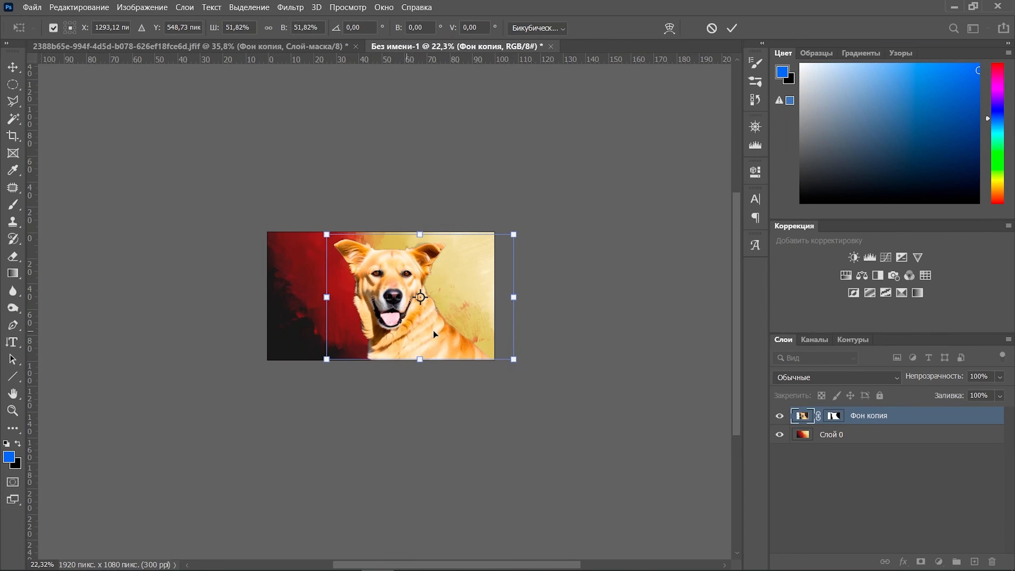
{"action": "left_click_drag", "start_coordinate": [425, 335], "coordinate": [403, 334]}
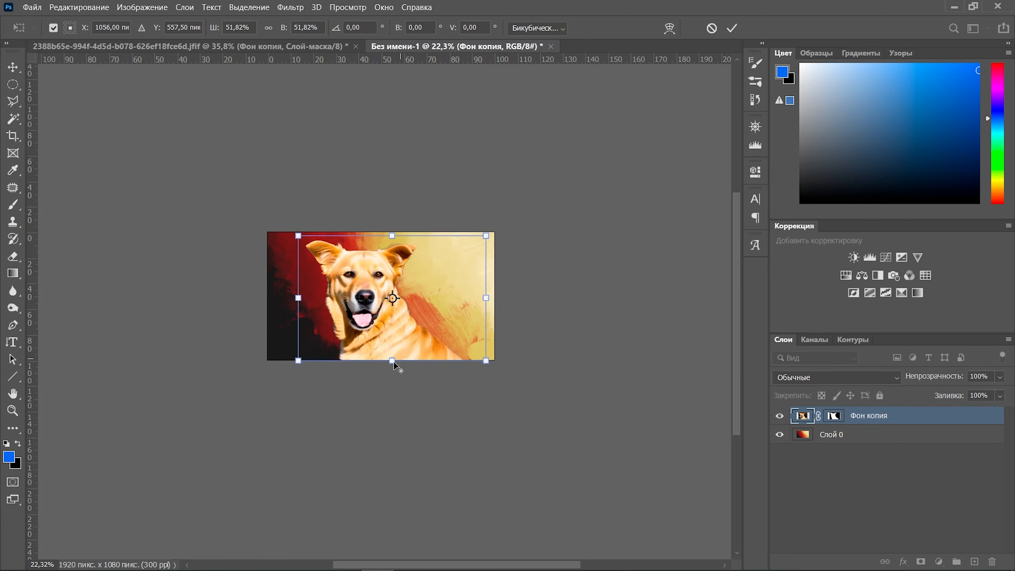
{"action": "scroll", "coordinate": [394, 362], "scroll_direction": "up", "scroll_amount": 3}
{"action": "scroll", "coordinate": [393, 362], "scroll_direction": "up", "scroll_amount": 2}
{"action": "scroll", "coordinate": [393, 361], "scroll_direction": "down", "scroll_amount": 2}
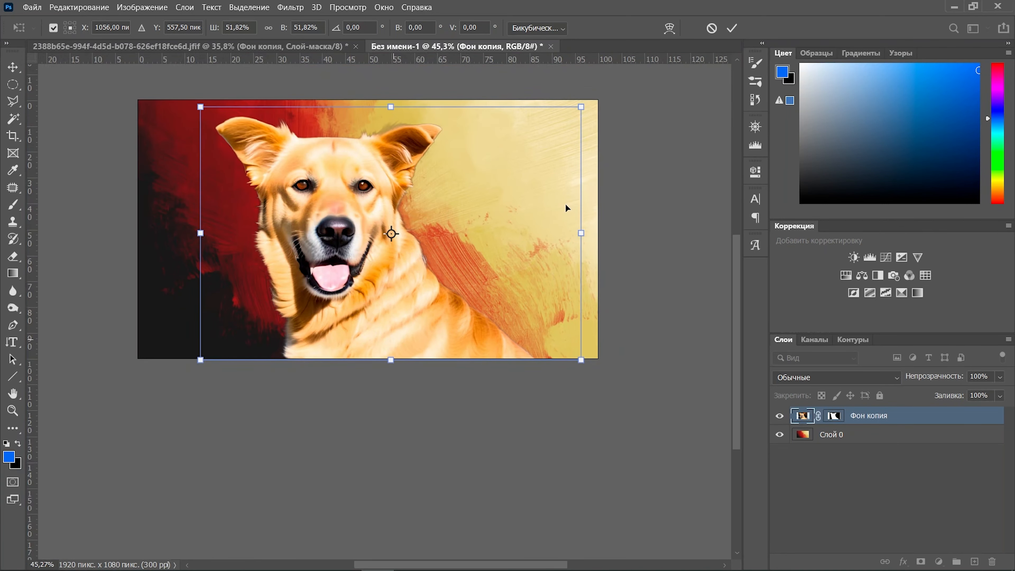
{"action": "left_click", "coordinate": [732, 28]}
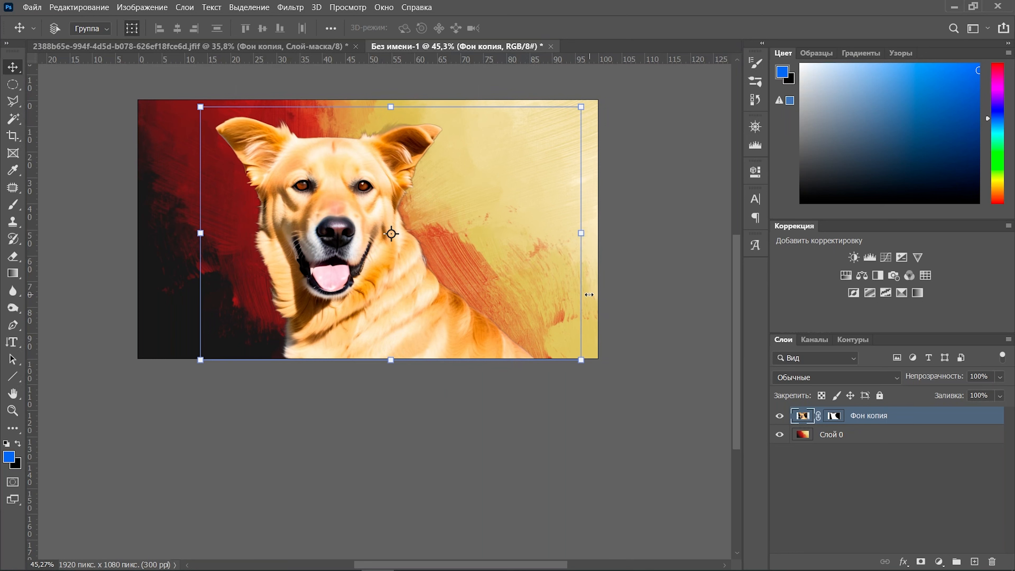
Add a Hue/Saturation adjustment layer above the dog layer
{"action": "left_click", "coordinate": [12, 84]}
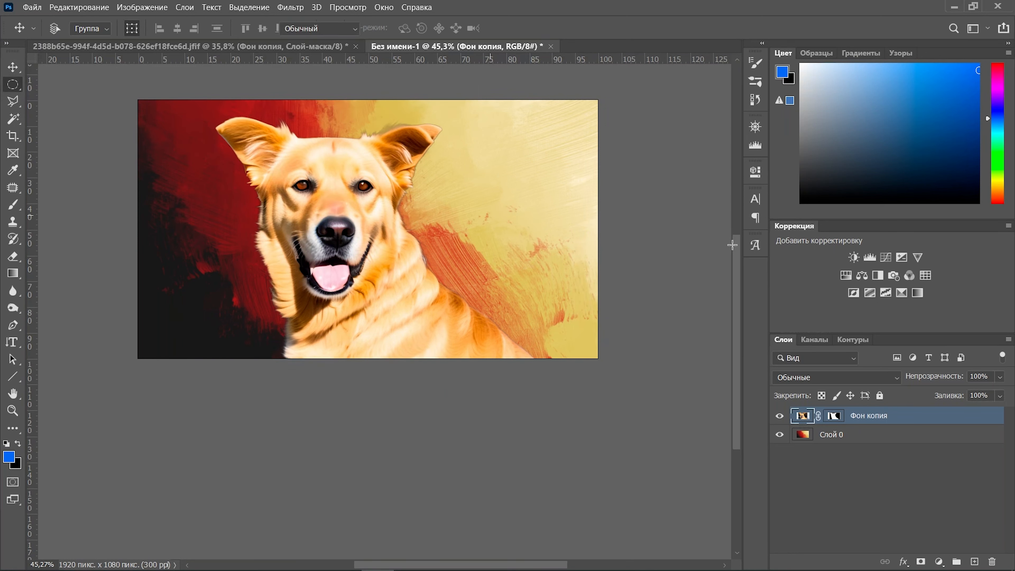
{"action": "left_click", "coordinate": [939, 562]}
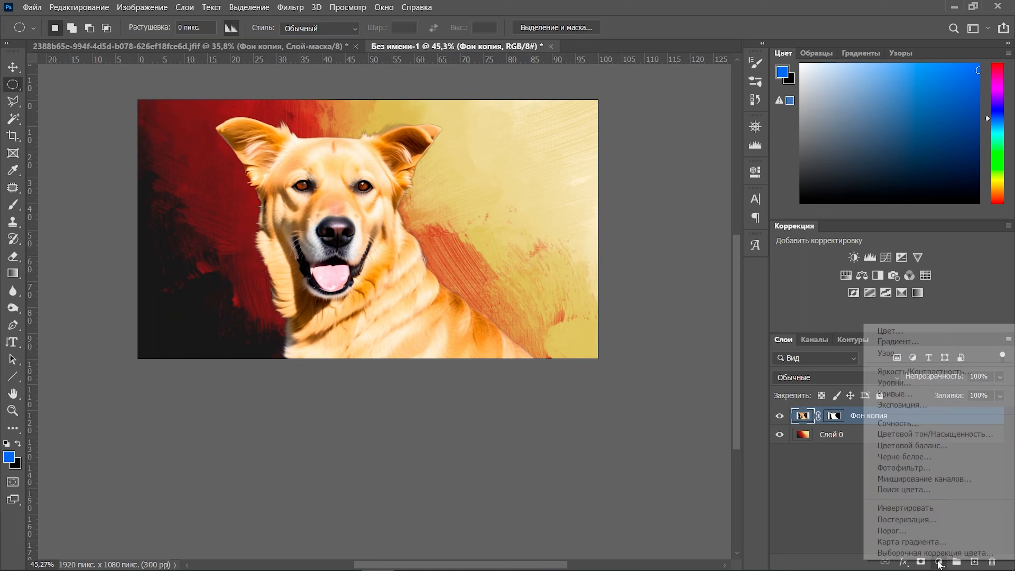
{"action": "left_click", "coordinate": [923, 433]}
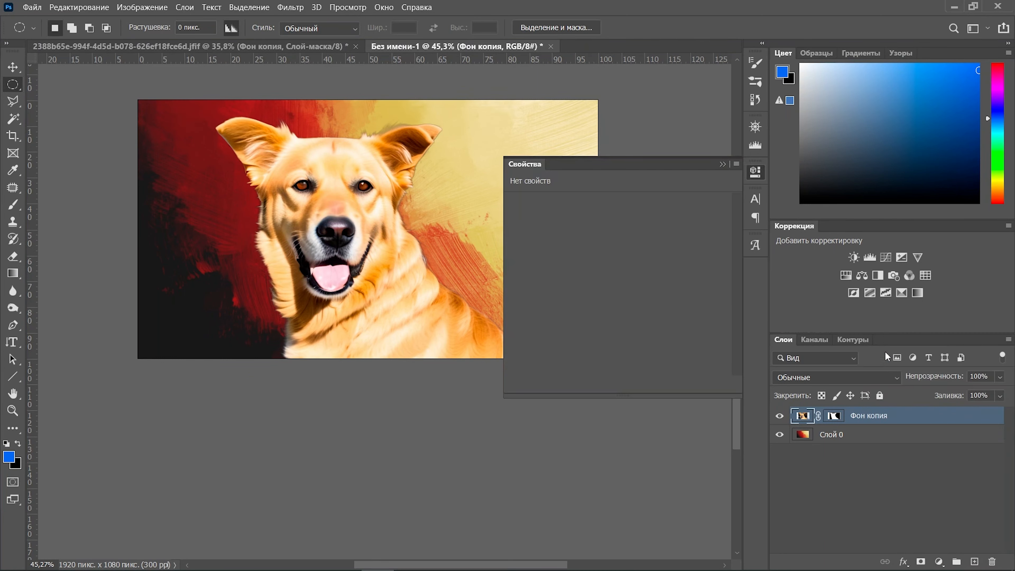
Clip the Hue/Saturation adjustment to the dog layer, raising its saturation and slightly lowering its lightness
{"action": "left_click_drag", "start_coordinate": [617, 286], "coordinate": [667, 289]}
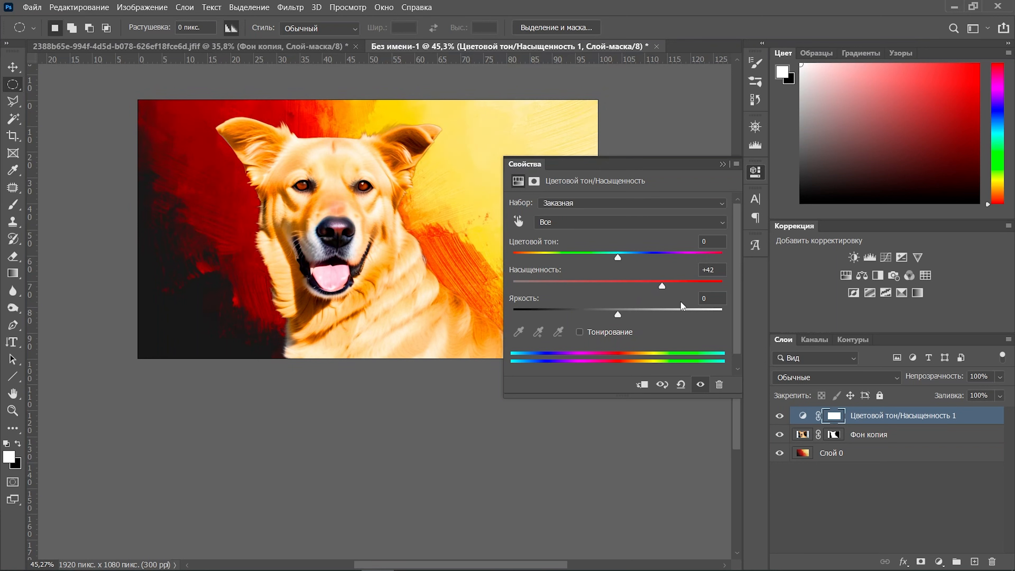
{"action": "left_click", "coordinate": [642, 385]}
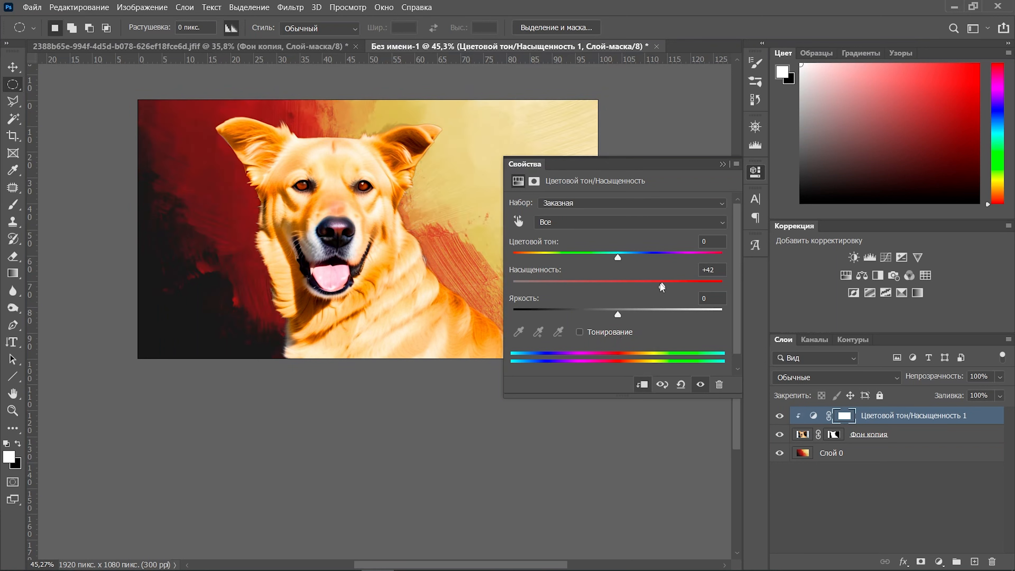
{"action": "left_click_drag", "start_coordinate": [618, 316], "coordinate": [613, 317]}
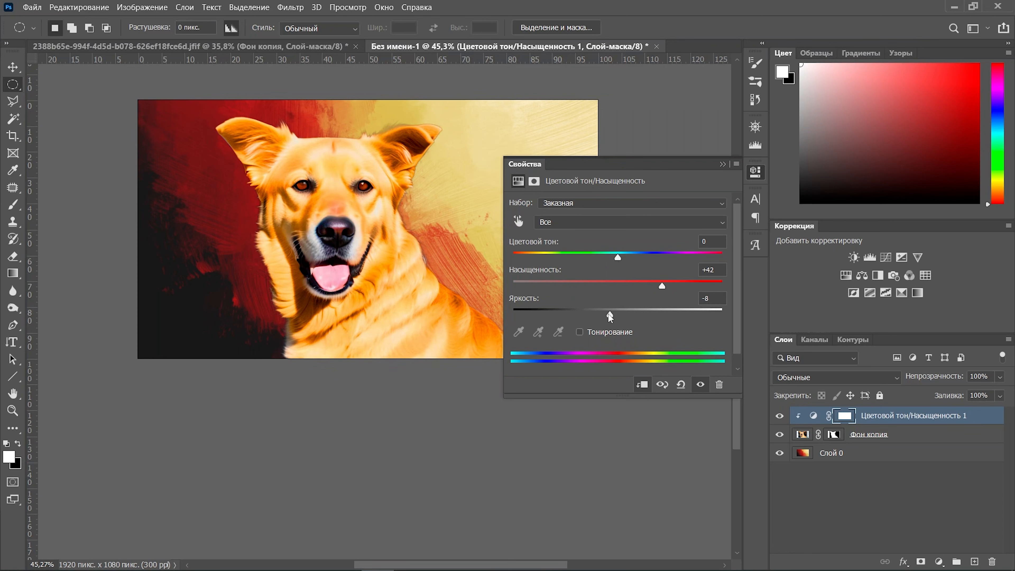
{"action": "left_click_drag", "start_coordinate": [662, 286], "coordinate": [648, 289]}
{"action": "left_click", "coordinate": [722, 164]}
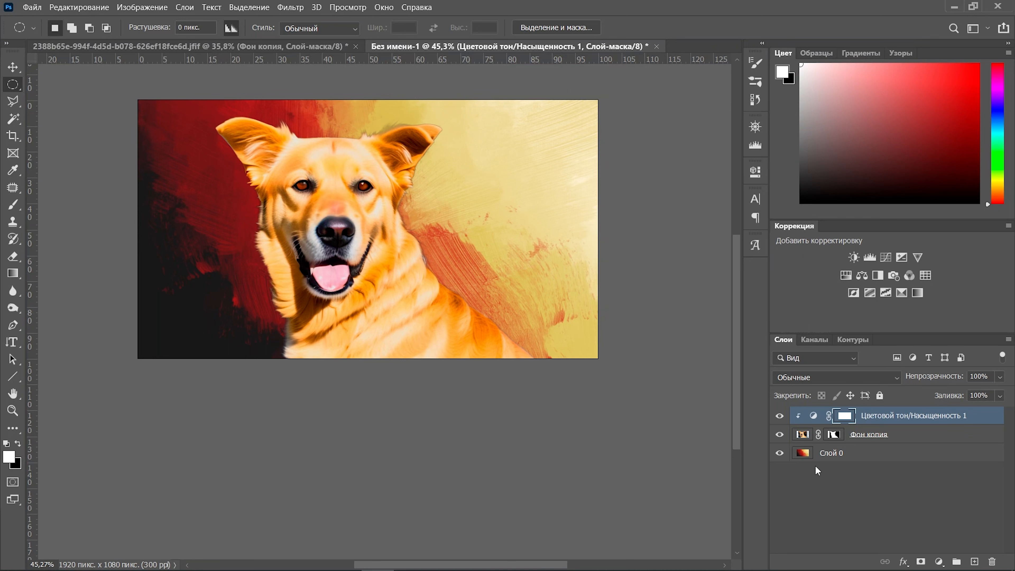
Add a Hue/Saturation adjustment directly above the painterly background, with hue +10, saturation +20 and a slight lightness tweak
{"action": "left_click", "coordinate": [855, 454]}
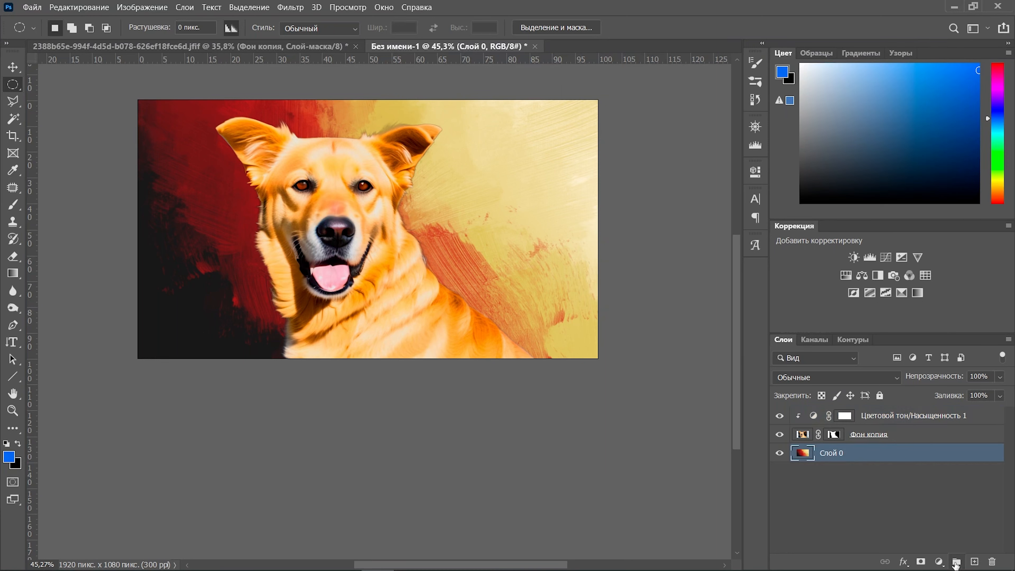
{"action": "left_click", "coordinate": [939, 562]}
{"action": "left_click", "coordinate": [926, 440]}
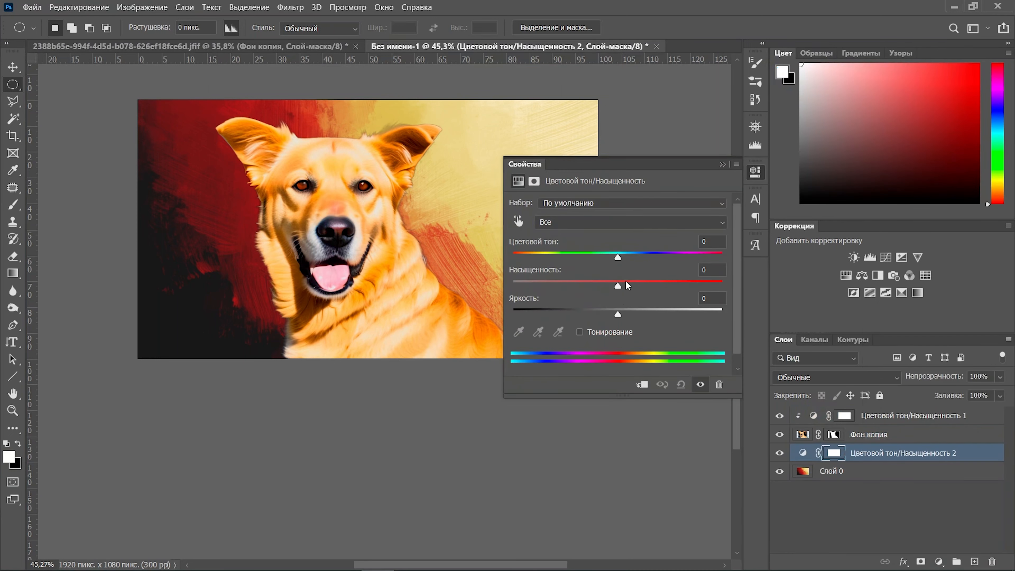
{"action": "left_click_drag", "start_coordinate": [626, 285], "coordinate": [622, 320]}
{"action": "left_click_drag", "start_coordinate": [618, 257], "coordinate": [629, 257]}
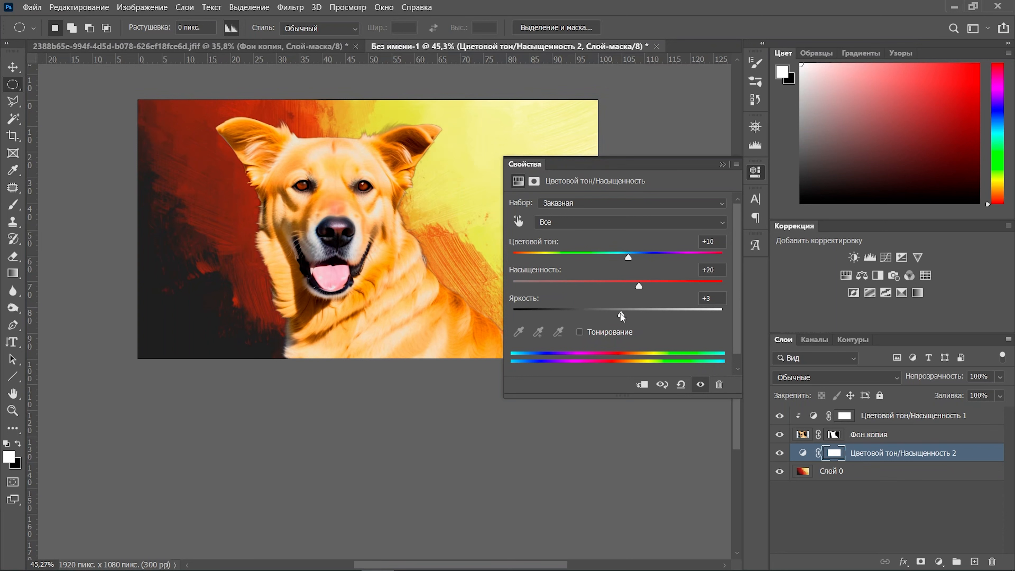
{"action": "mouse_move", "coordinate": [621, 316]}
{"action": "left_mouse_down"}
{"action": "mouse_move", "coordinate": [604, 318]}
{"action": "mouse_move", "coordinate": [632, 318]}
{"action": "mouse_move", "coordinate": [619, 323]}
{"action": "left_mouse_up"}
{"action": "left_click", "coordinate": [723, 164]}
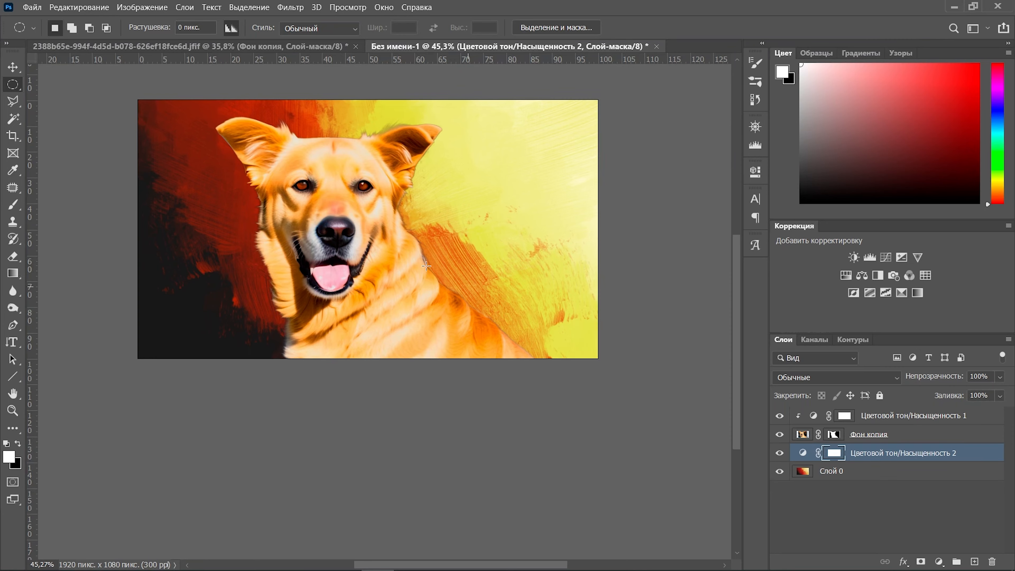
Activate the dog layer's mask and set up a soft round brush of 5 px with 0% hardness
{"action": "scroll", "coordinate": [438, 292], "scroll_direction": "up", "scroll_amount": 10}
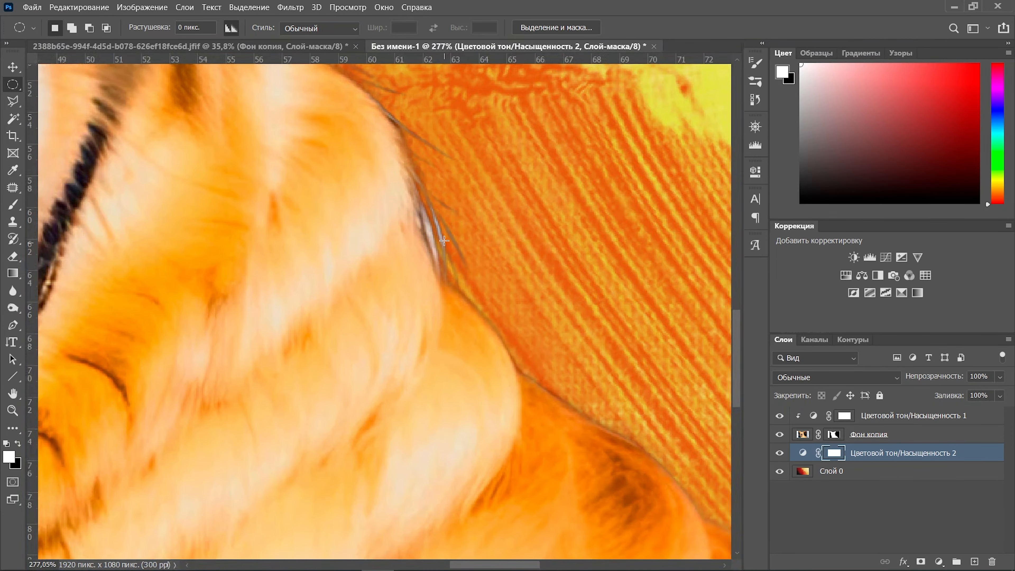
{"action": "scroll", "coordinate": [424, 240], "scroll_direction": "down", "scroll_amount": 2}
{"action": "key", "text": "alt+bracketright"}
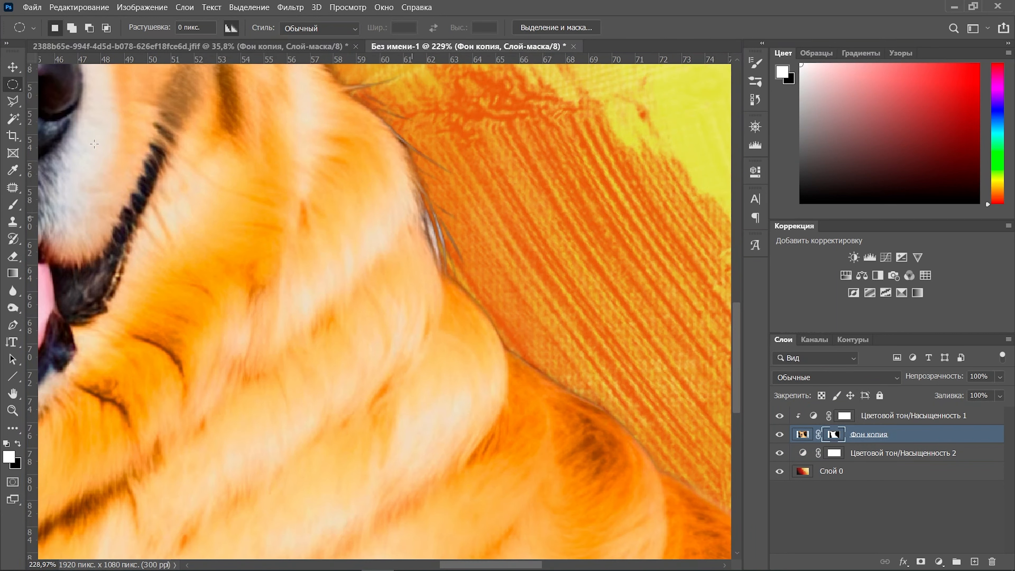
{"action": "left_click", "coordinate": [13, 205]}
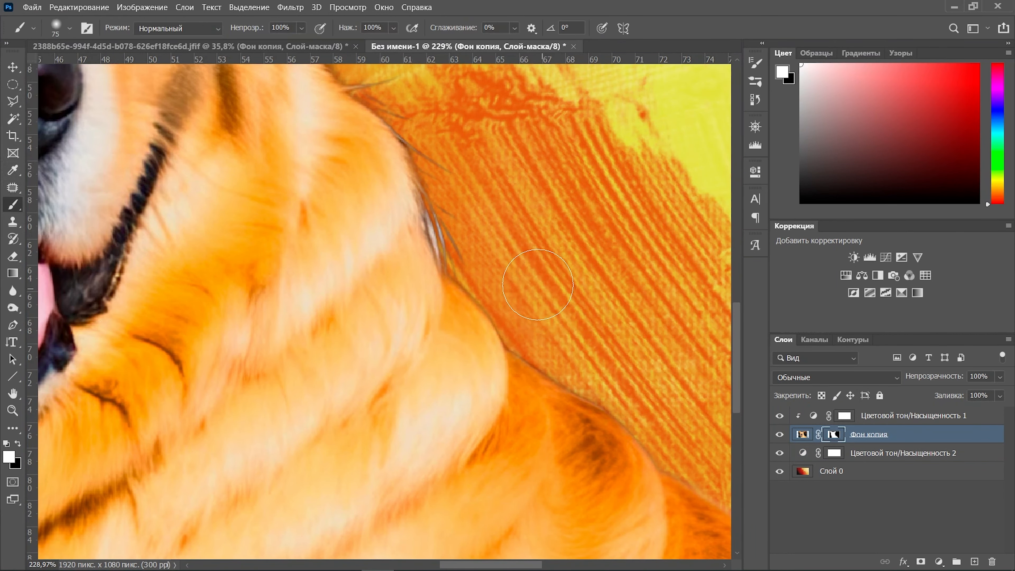
{"action": "right_click", "coordinate": [499, 255]}
{"action": "left_click", "coordinate": [580, 287]}
{"action": "left_click_drag", "start_coordinate": [580, 288], "coordinate": [570, 289]}
{"action": "left_click", "coordinate": [568, 391]}
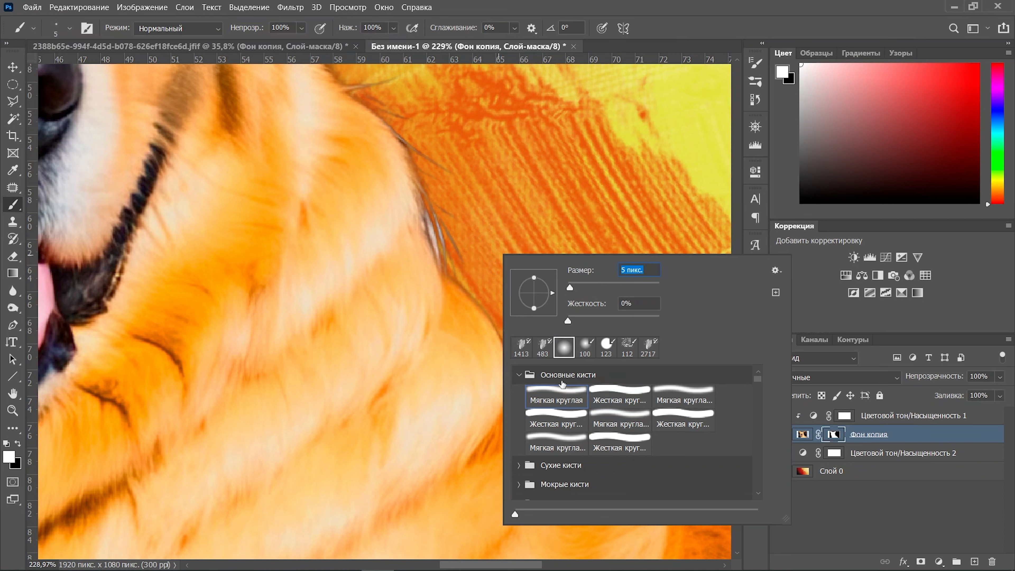
Retouch the light fringe along the neck edge on the dog's mask, using black at 61% brush opacity
{"action": "left_click_drag", "start_coordinate": [437, 221], "coordinate": [438, 225]}
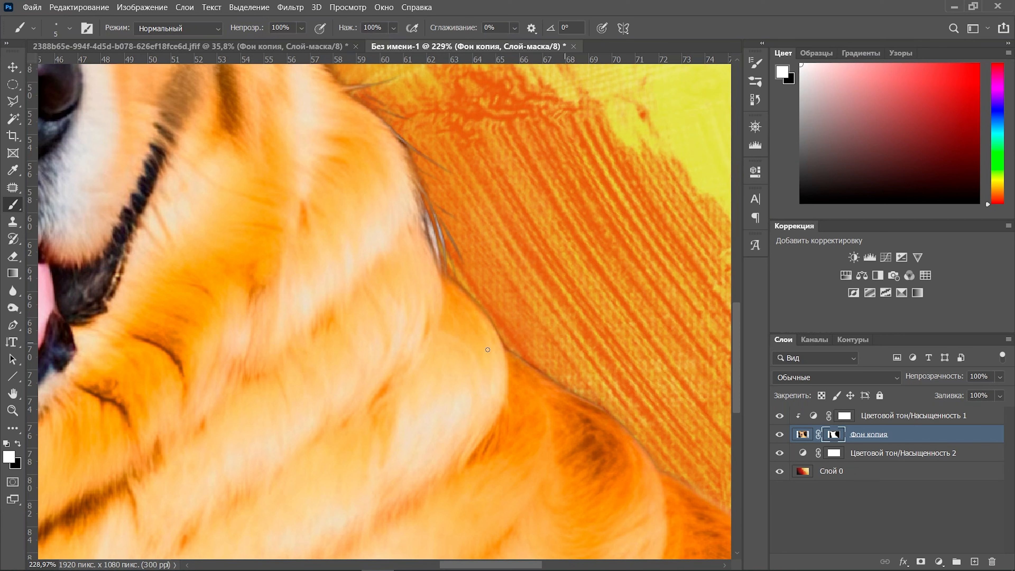
{"action": "key", "text": "x"}
{"action": "key", "text": "6"}
{"action": "key", "text": "1"}
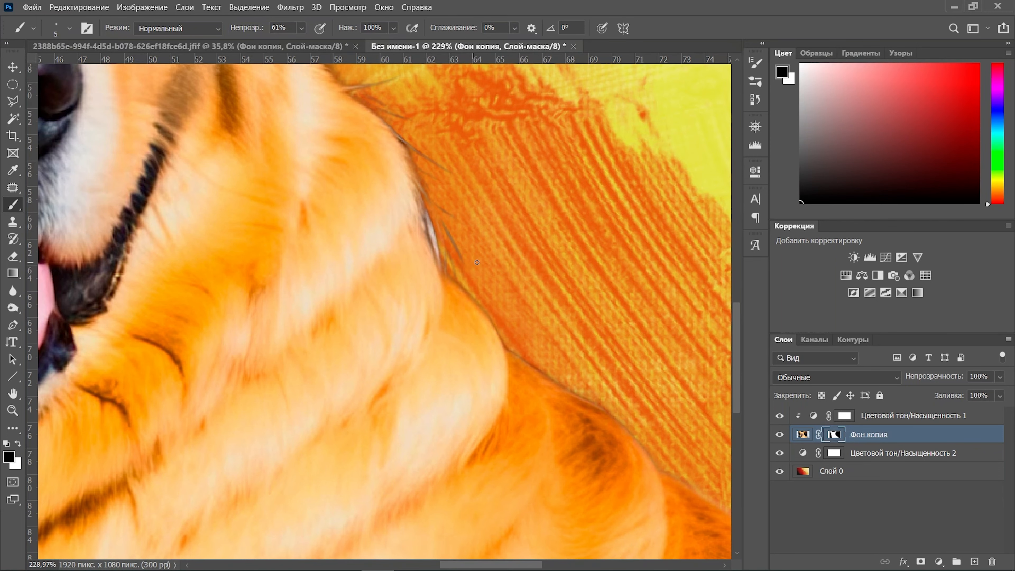
Examine the dog's cut-out edges along the neck, ear and top of the head against the background
{"action": "scroll", "coordinate": [475, 264], "scroll_direction": "down", "scroll_amount": 5}
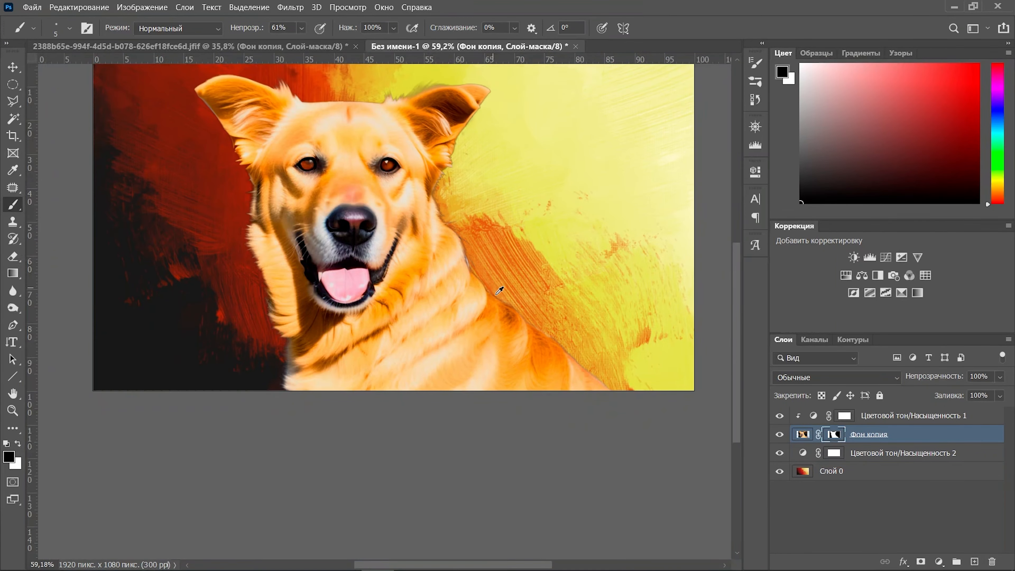
{"action": "scroll", "coordinate": [500, 284], "scroll_direction": "up", "scroll_amount": 6}
{"action": "scroll", "coordinate": [460, 212], "scroll_direction": "down", "scroll_amount": 5}
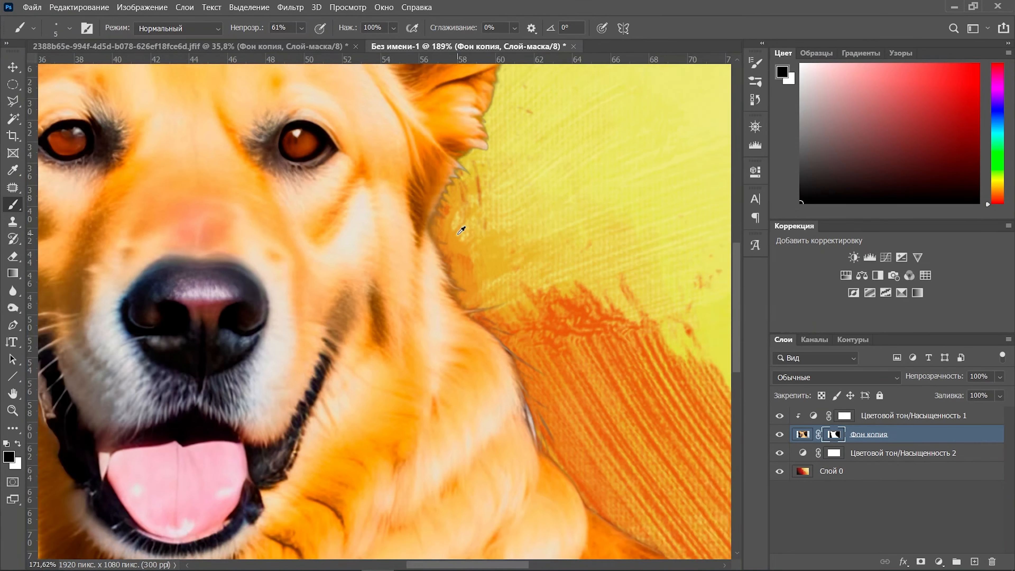
{"action": "scroll", "coordinate": [457, 234], "scroll_direction": "up", "scroll_amount": 2}
{"action": "scroll", "coordinate": [413, 185], "scroll_direction": "up", "scroll_amount": 7}
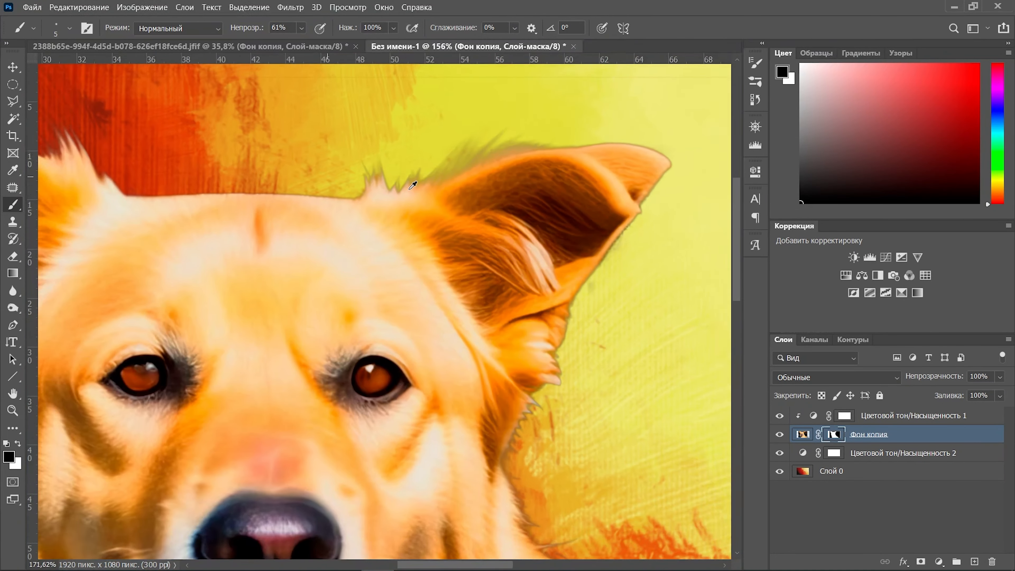
{"action": "scroll", "coordinate": [413, 185], "scroll_direction": "down", "scroll_amount": 7}
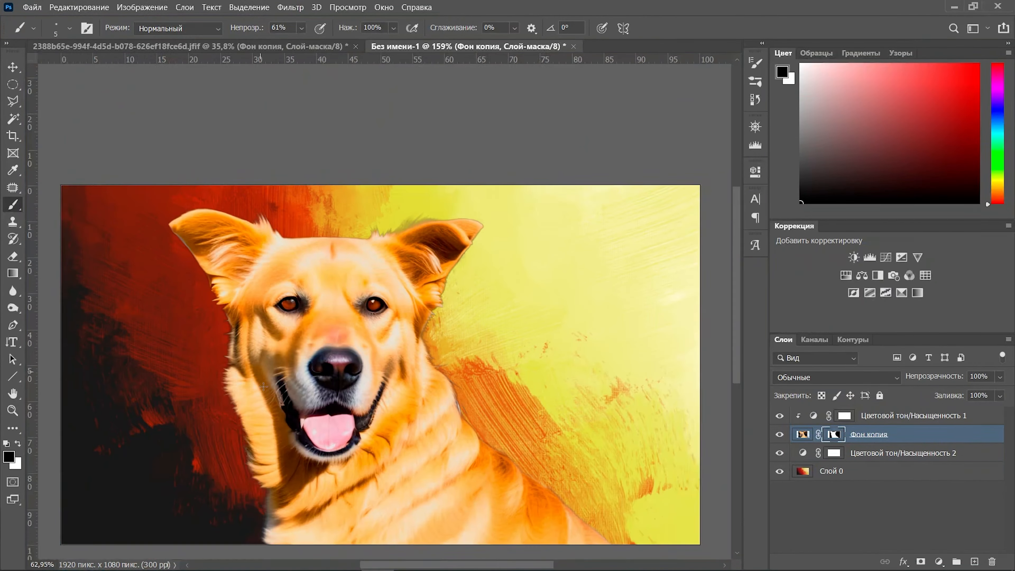
{"action": "scroll", "coordinate": [288, 401], "scroll_direction": "down", "scroll_amount": 2}
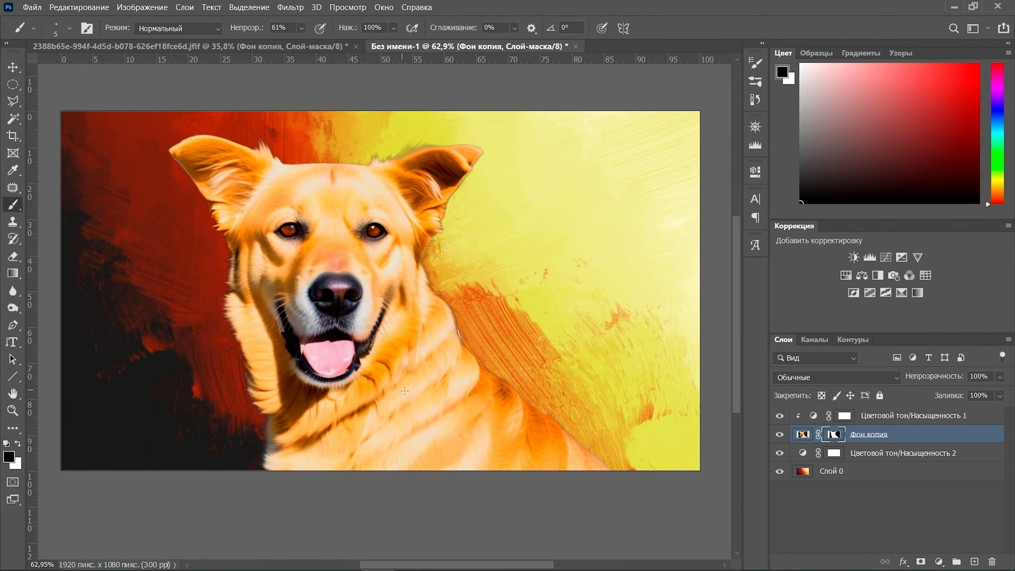
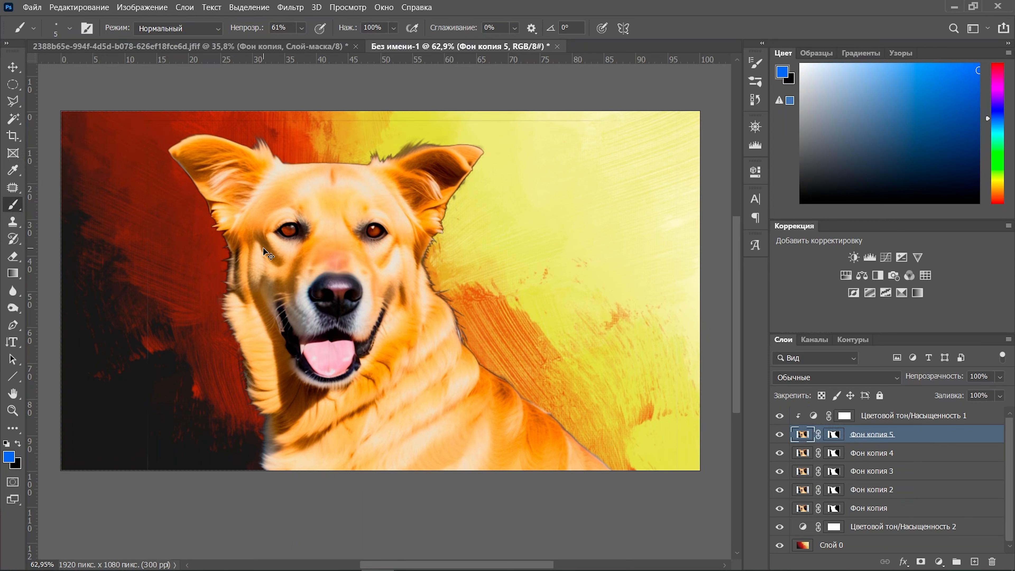
Undo the four duplications of the dog layer
{"action": "key", "text": "ctrl+z"}
{"action": "key", "text": "ctrl+z"}
{"action": "key", "text": "ctrl+z"}
{"action": "key", "text": "ctrl+z"}
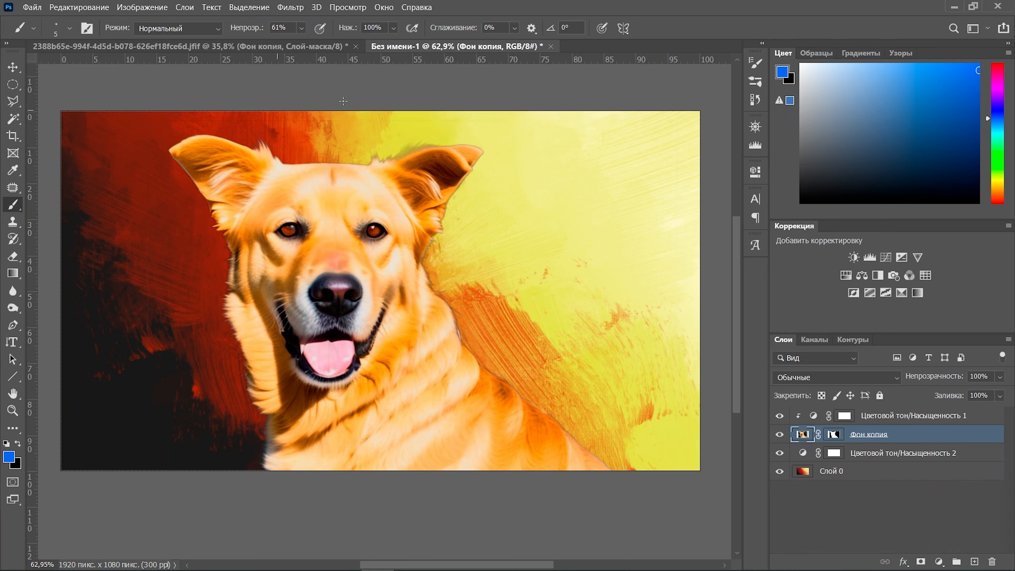
Set the brush to 43 px at 100% opacity and activate the dog's layer mask with default black and white colours
{"action": "right_click", "coordinate": [268, 133]}
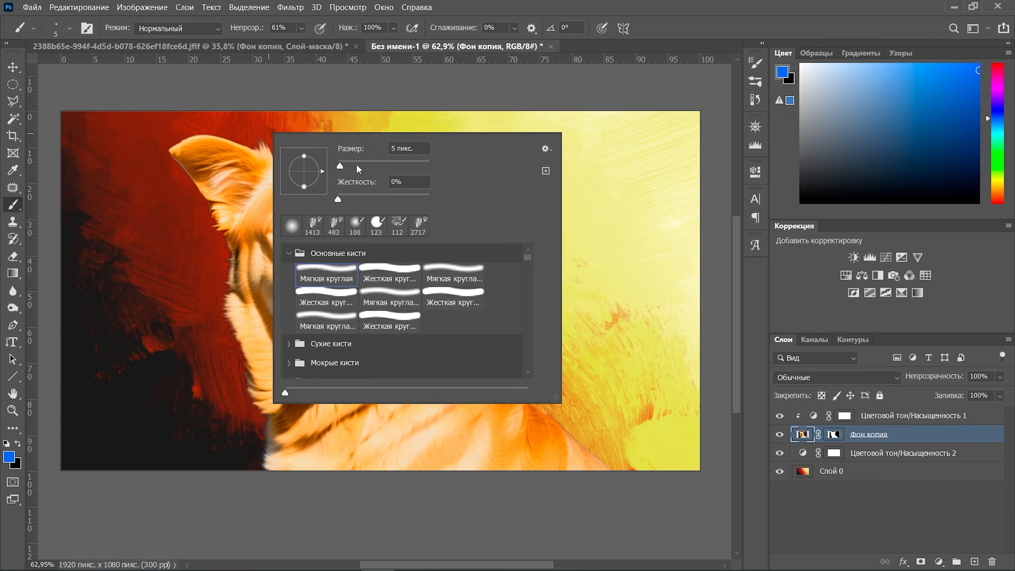
{"action": "left_click", "coordinate": [356, 165]}
{"action": "left_click_drag", "start_coordinate": [257, 29], "coordinate": [387, 28]}
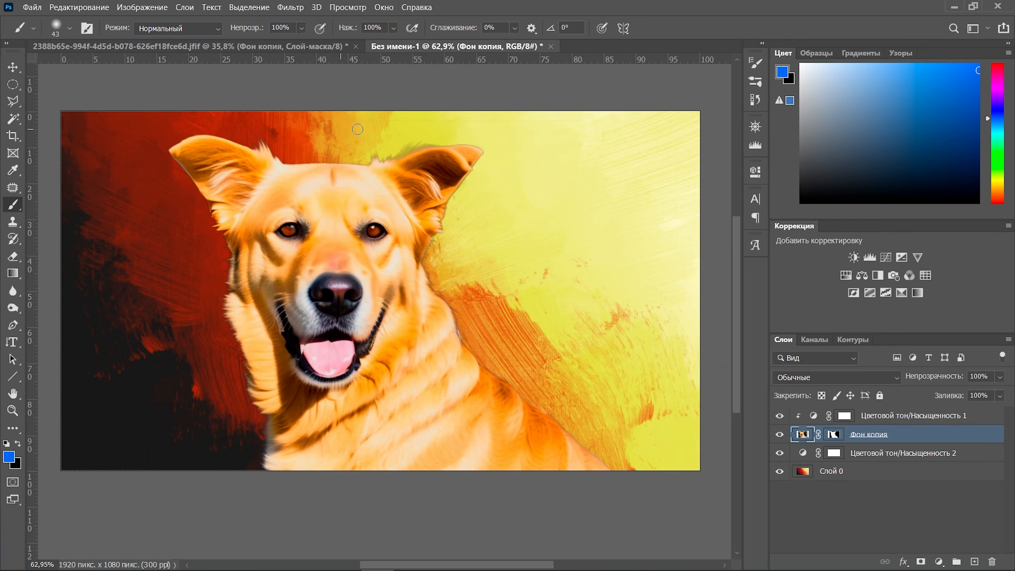
{"action": "mouse_move", "coordinate": [374, 119]}
{"action": "left_mouse_down"}
{"action": "mouse_move", "coordinate": [413, 118]}
{"action": "mouse_move", "coordinate": [389, 124]}
{"action": "left_mouse_up"}
{"action": "key", "text": "ctrl+z"}
{"action": "left_click", "coordinate": [833, 434]}
{"action": "key", "text": "d"}
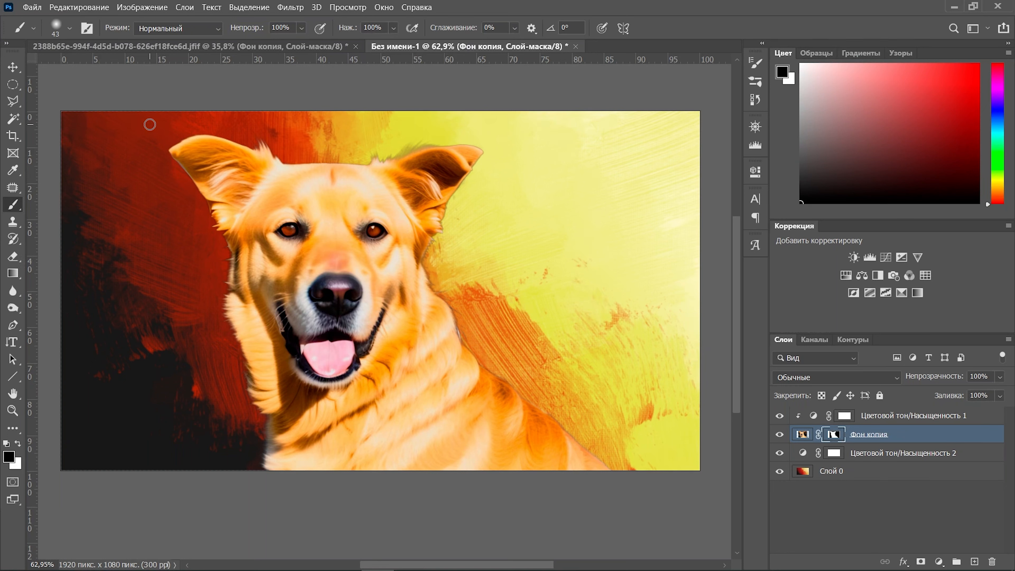
Duplicate the masked dog layer three times to thicken its fine edge hairs
{"action": "key", "text": "ctrl+j"}
{"action": "key", "text": "ctrl+j"}
{"action": "key", "text": "ctrl+j"}
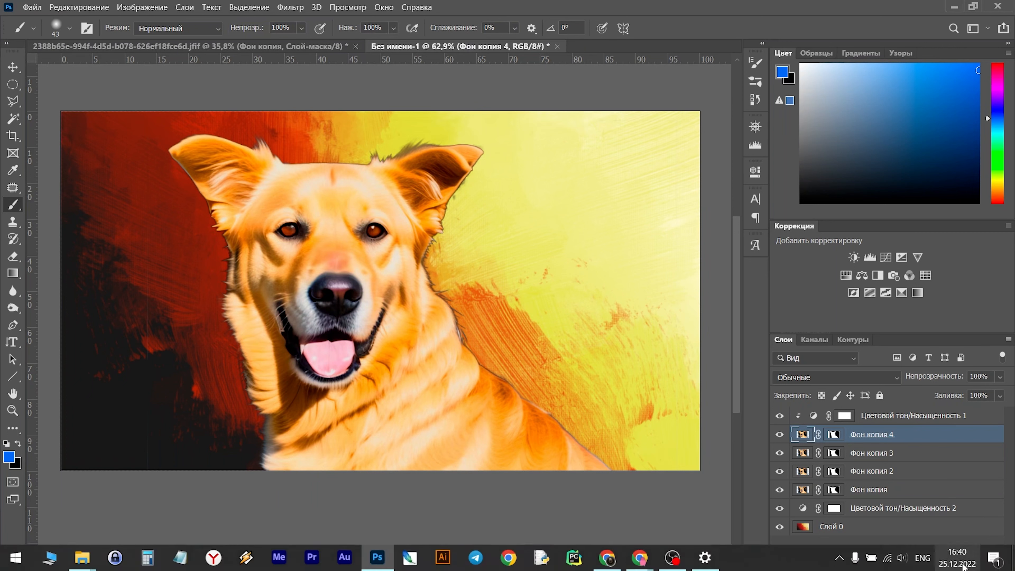
Create a layer group holding the topmost dog copy, with the clipped Hue/Saturation adjustment placed above the group
{"action": "left_click", "coordinate": [957, 561]}
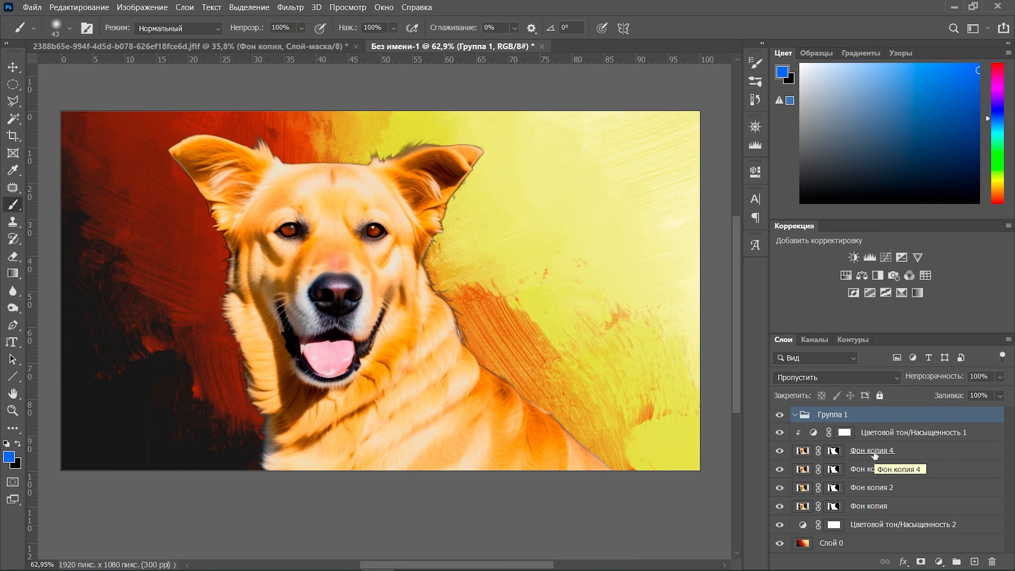
{"action": "left_click_drag", "start_coordinate": [864, 440], "coordinate": [861, 409]}
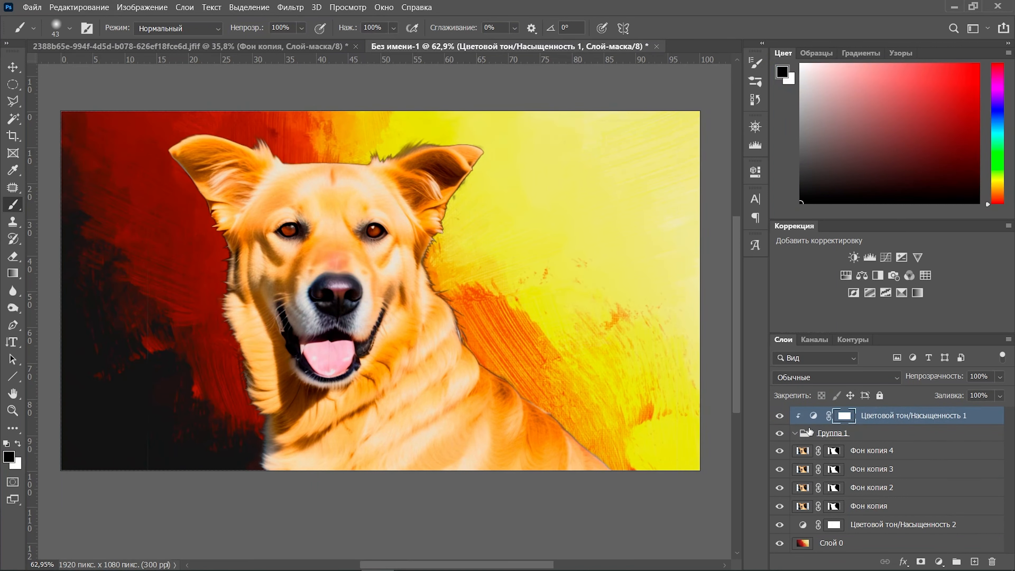
{"action": "left_click_drag", "start_coordinate": [860, 454], "coordinate": [857, 438]}
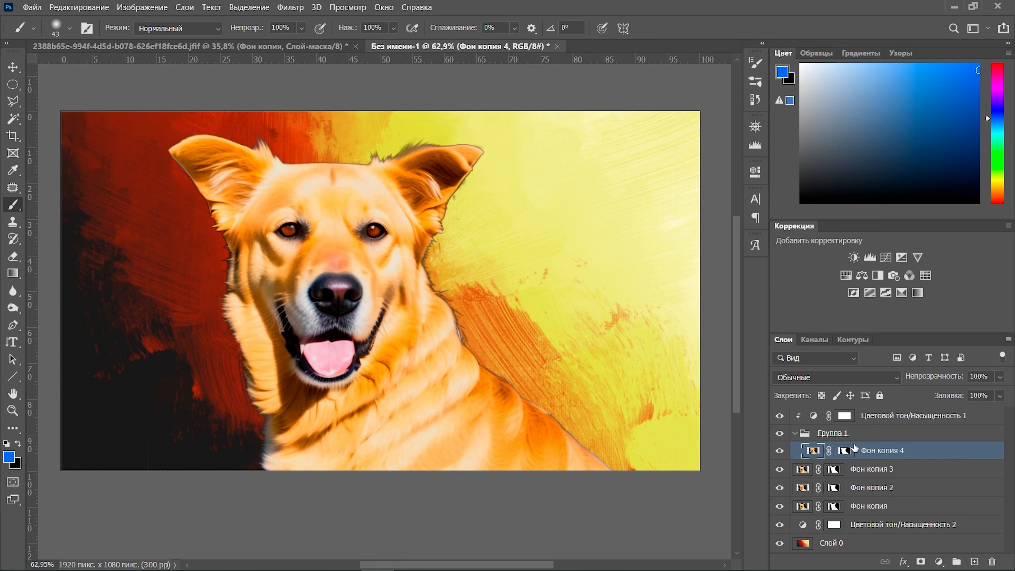
Set the three dog layers below the group to the Overlay blend mode
{"action": "left_click", "coordinate": [856, 470]}
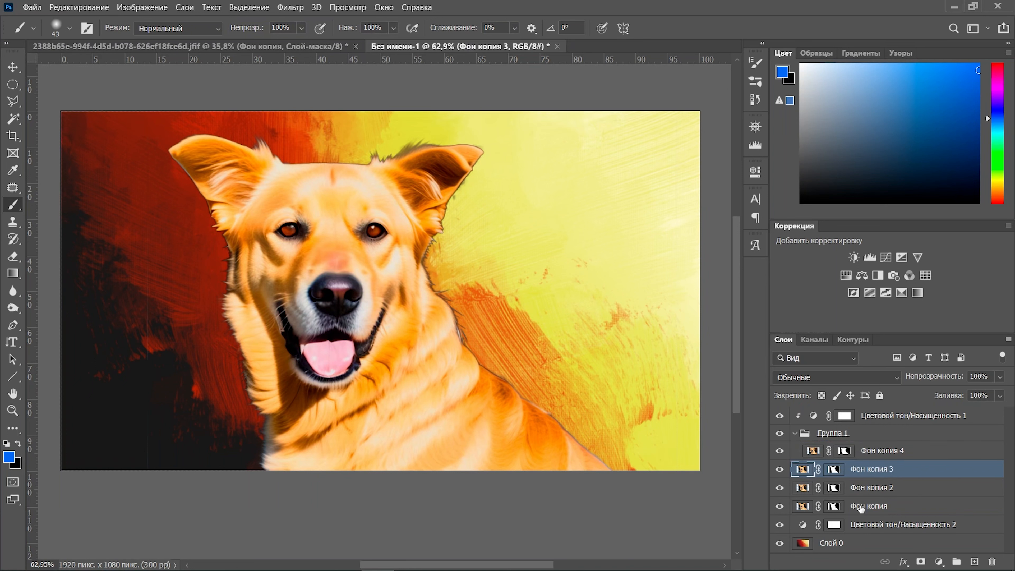
{"action": "left_click", "coordinate": [861, 507], "text": "shift"}
{"action": "left_click", "coordinate": [852, 378]}
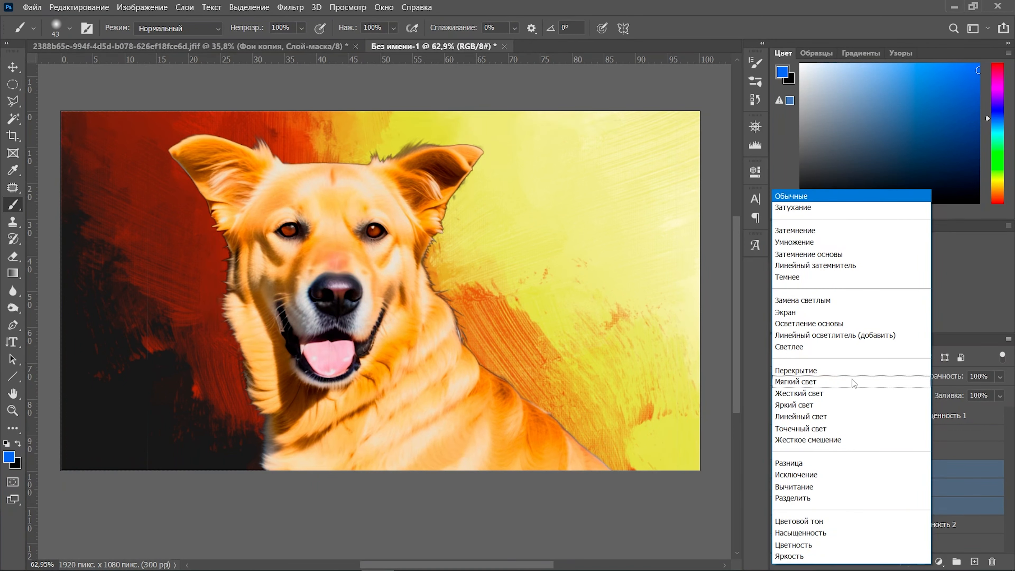
{"action": "left_click", "coordinate": [852, 370]}
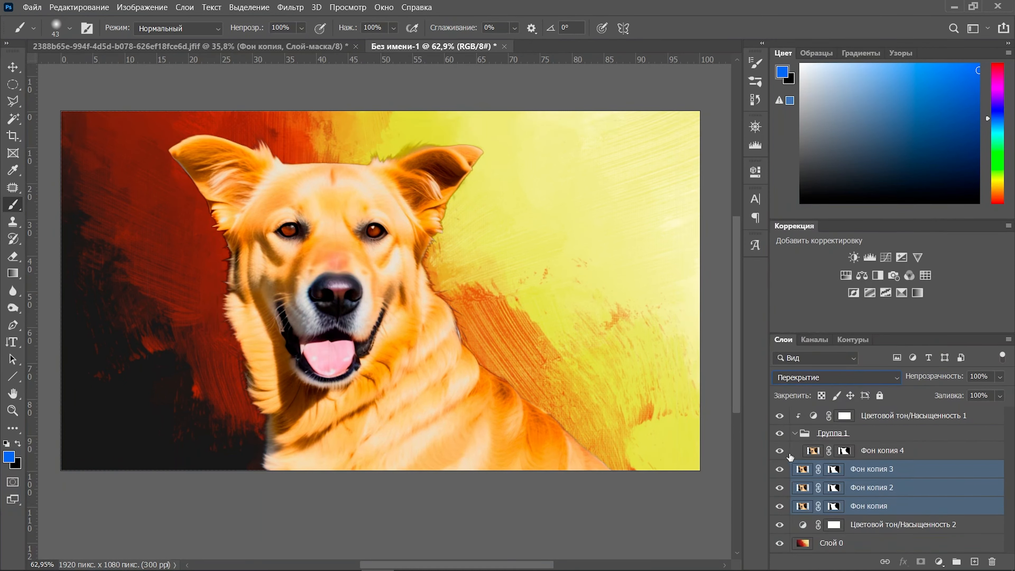
Switch the three lower dog layers to the Screen blend mode, judging it with the grouped dog copy temporarily hidden
{"action": "left_click", "coordinate": [781, 452]}
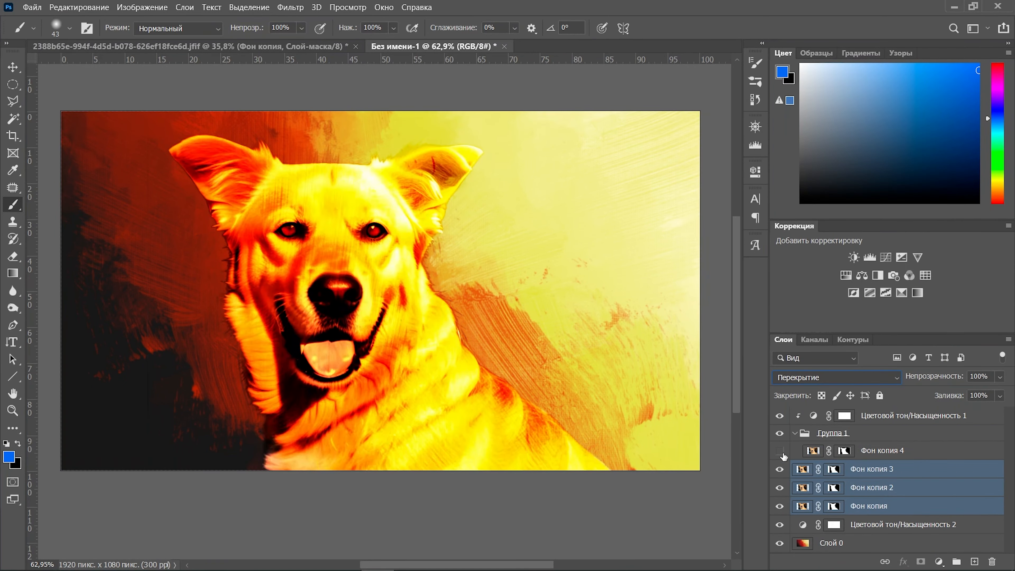
{"action": "left_click", "coordinate": [826, 377]}
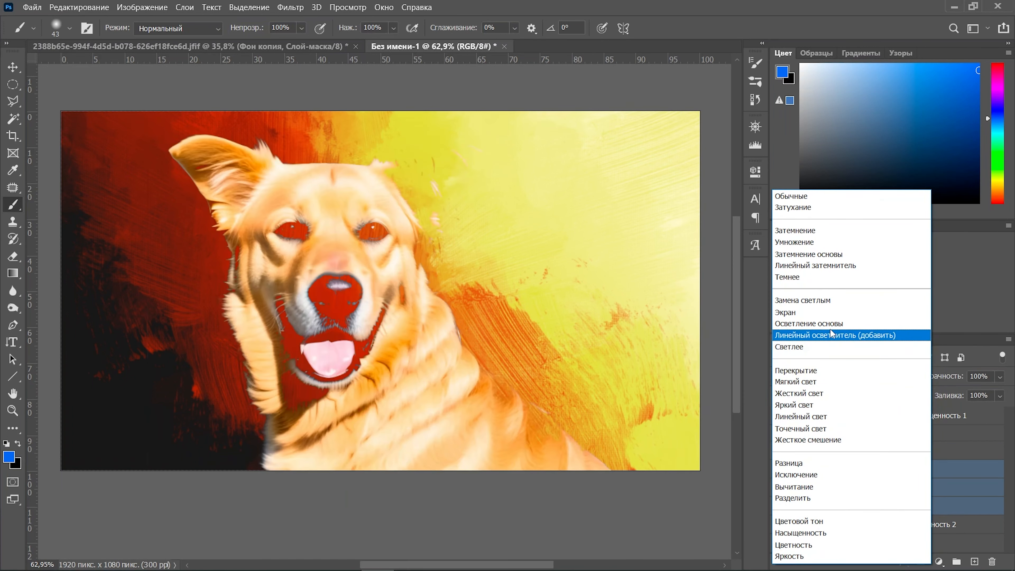
{"action": "left_click", "coordinate": [833, 313]}
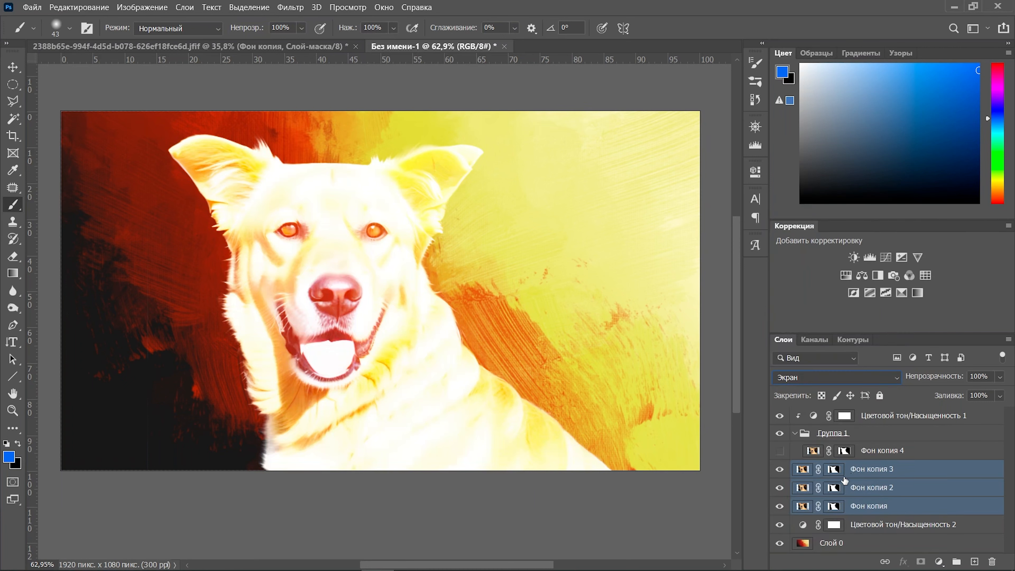
{"action": "left_click", "coordinate": [781, 451]}
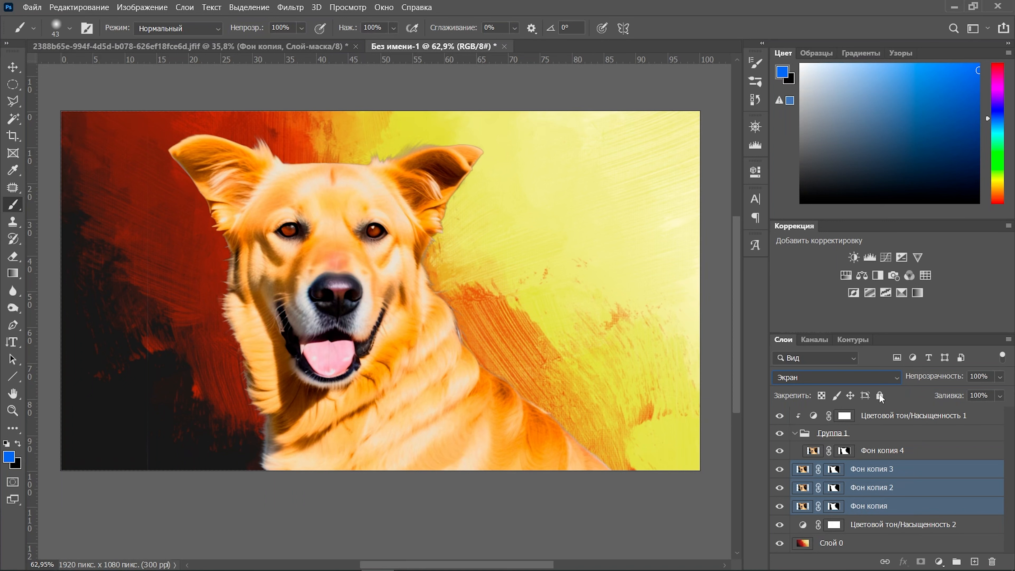
Add a layer mask to the group and paint it black along the top edge of the ear on the yellow side
{"action": "left_click", "coordinate": [850, 435]}
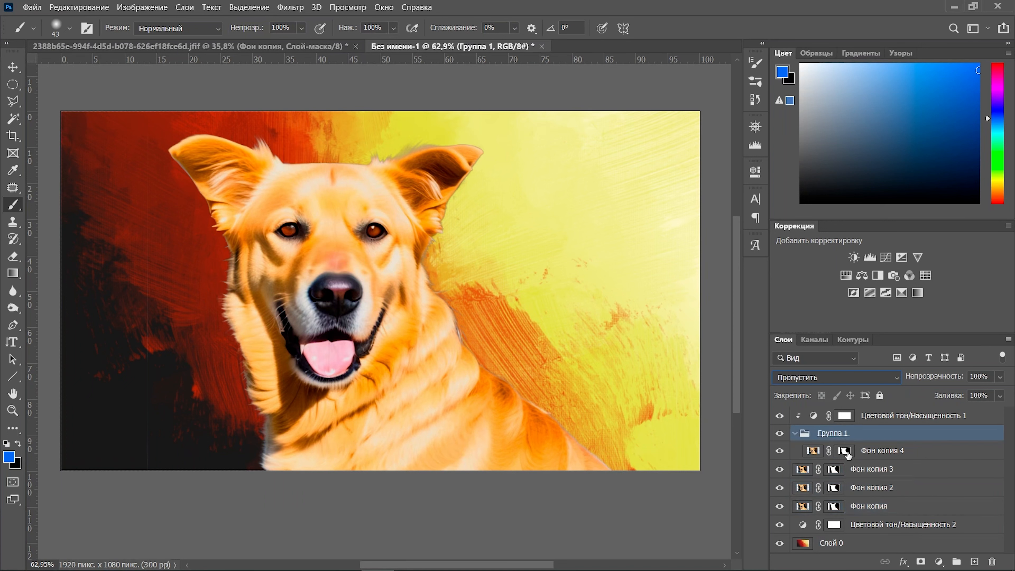
{"action": "left_click", "coordinate": [920, 562]}
{"action": "key", "text": "d"}
{"action": "key", "text": "x"}
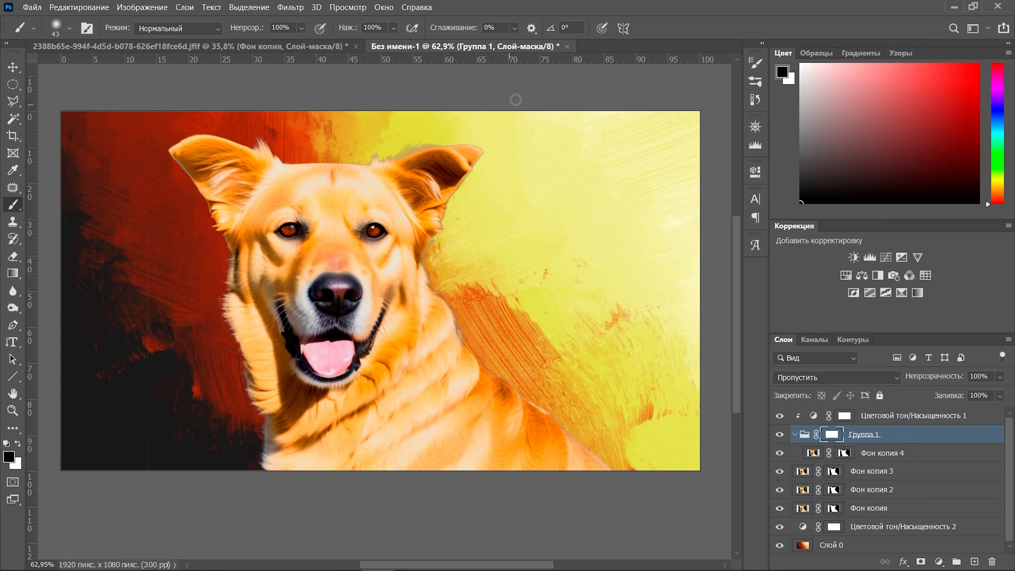
{"action": "mouse_move", "coordinate": [430, 139]}
{"action": "left_mouse_down"}
{"action": "mouse_move", "coordinate": [368, 162]}
{"action": "mouse_move", "coordinate": [457, 140]}
{"action": "left_mouse_up"}
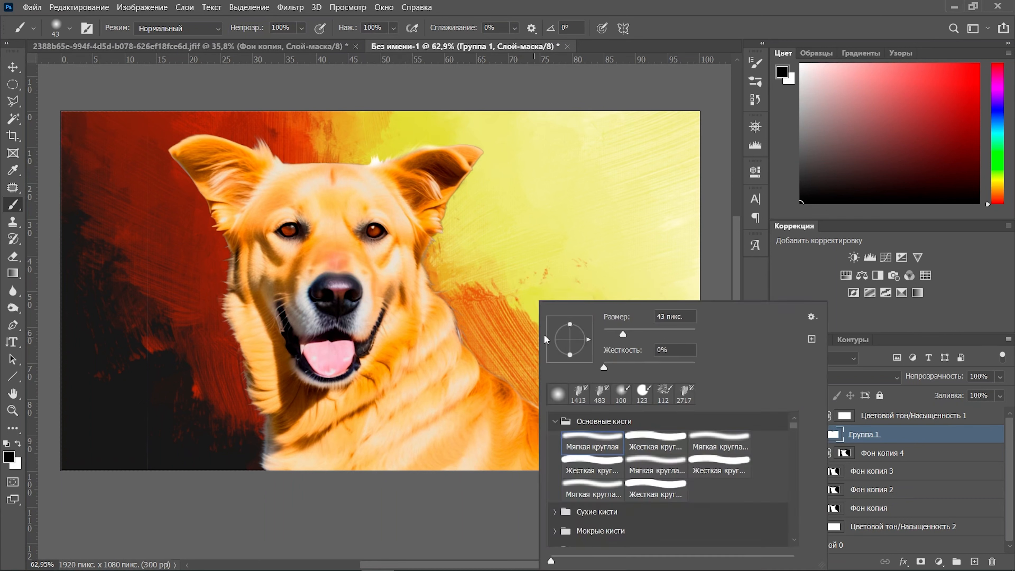
Paint black on the group mask around the dog's neck, back and both sides with a 175 px soft brush to reveal the underlying fur edges
{"action": "right_click", "coordinate": [532, 345]}
{"action": "left_click_drag", "start_coordinate": [623, 333], "coordinate": [667, 333]}
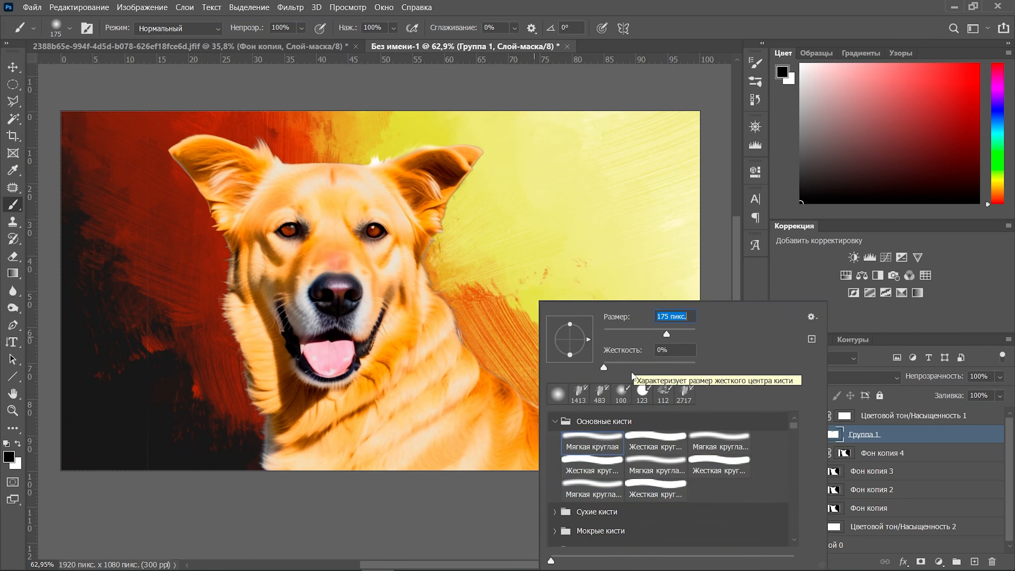
{"action": "left_click", "coordinate": [515, 294]}
{"action": "mouse_move", "coordinate": [448, 277]}
{"action": "left_mouse_down"}
{"action": "mouse_move", "coordinate": [446, 240]}
{"action": "mouse_move", "coordinate": [491, 207]}
{"action": "mouse_move", "coordinate": [476, 210]}
{"action": "mouse_move", "coordinate": [514, 148]}
{"action": "mouse_move", "coordinate": [491, 130]}
{"action": "mouse_move", "coordinate": [403, 122]}
{"action": "left_mouse_up"}
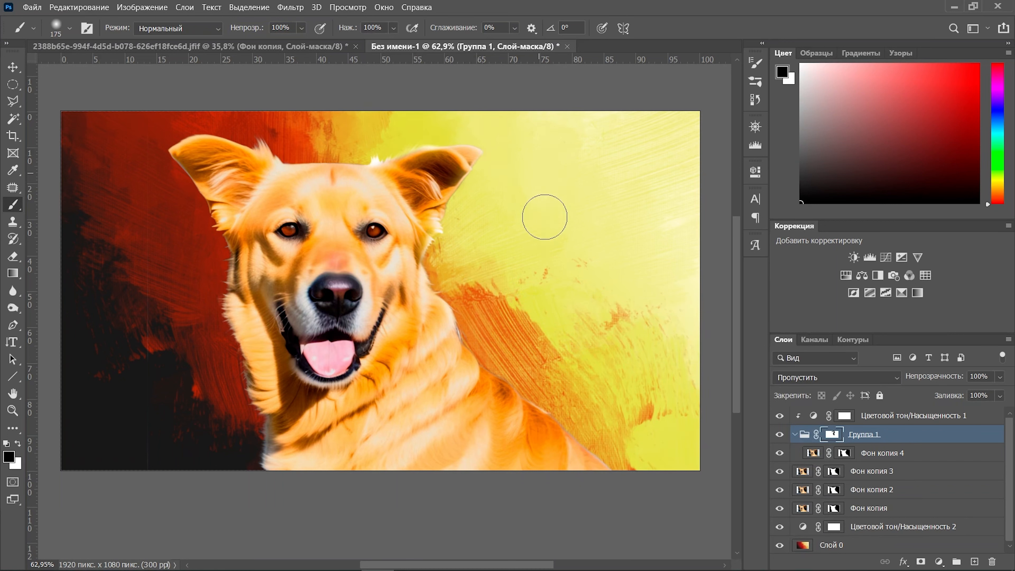
{"action": "mouse_move", "coordinate": [460, 332]}
{"action": "left_mouse_down"}
{"action": "mouse_move", "coordinate": [538, 382]}
{"action": "mouse_move", "coordinate": [575, 420]}
{"action": "left_mouse_up"}
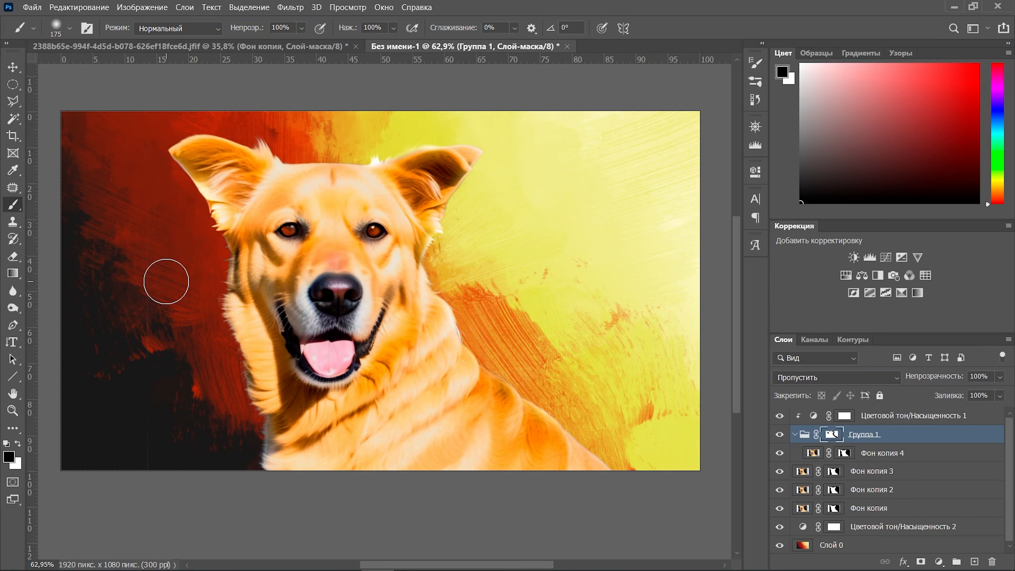
{"action": "mouse_move", "coordinate": [169, 180]}
{"action": "left_mouse_down"}
{"action": "mouse_move", "coordinate": [177, 333]}
{"action": "mouse_move", "coordinate": [201, 351]}
{"action": "mouse_move", "coordinate": [207, 315]}
{"action": "mouse_move", "coordinate": [230, 402]}
{"action": "mouse_move", "coordinate": [224, 449]}
{"action": "mouse_move", "coordinate": [237, 430]}
{"action": "mouse_move", "coordinate": [245, 461]}
{"action": "left_mouse_up"}
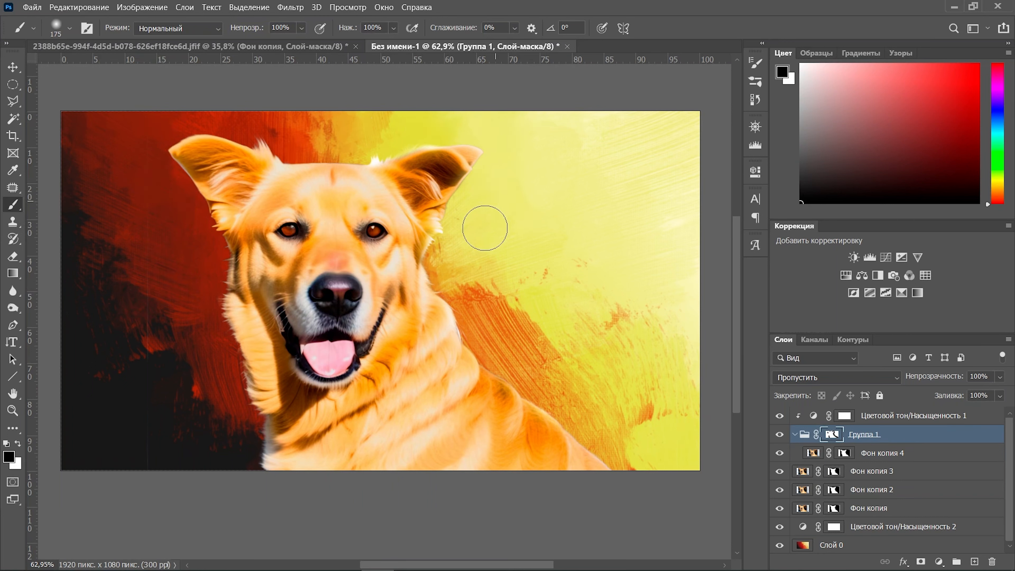
{"action": "left_click", "coordinate": [436, 266]}
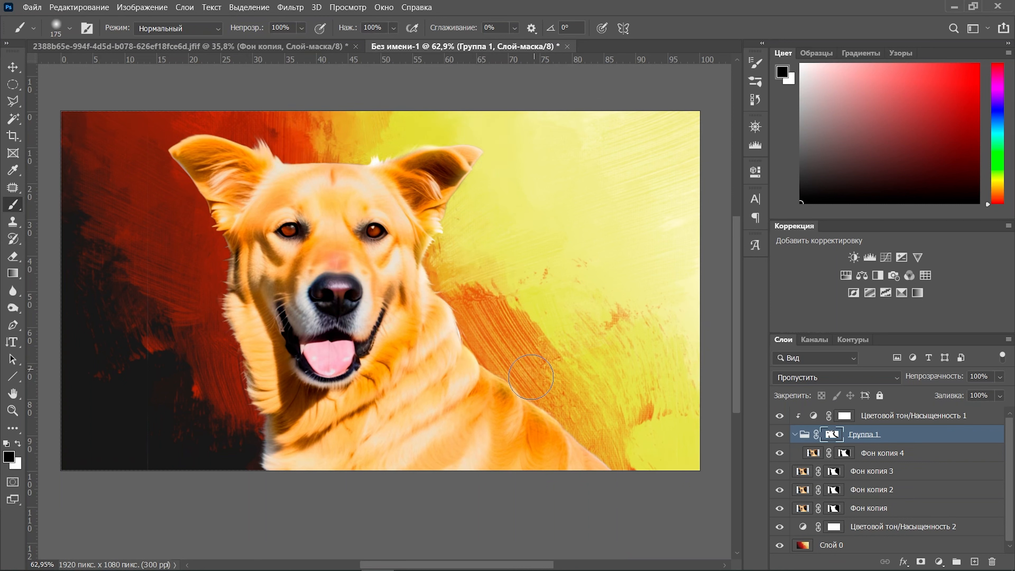
{"action": "left_click", "coordinate": [550, 425]}
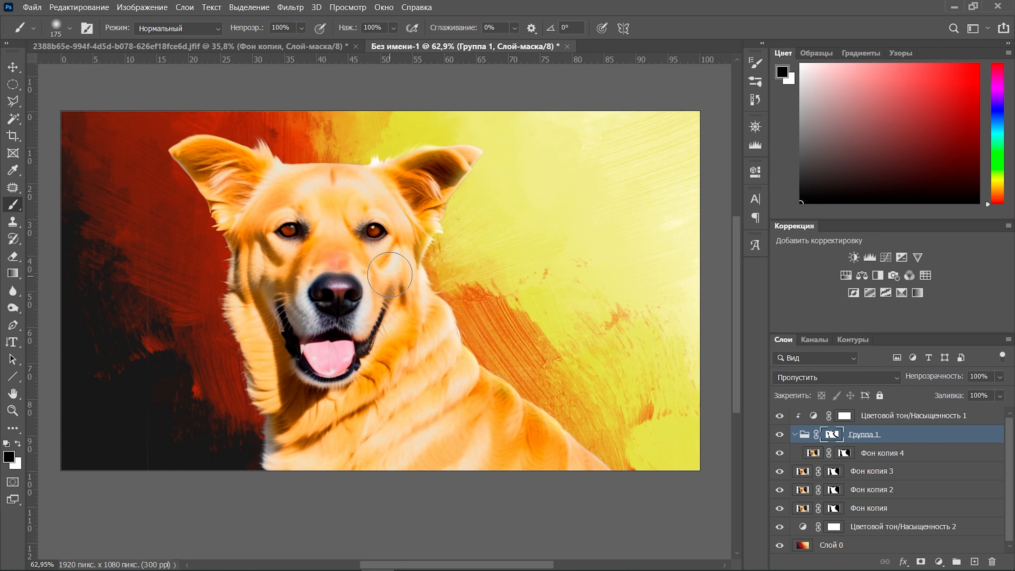
Paint white on the group mask with a 47 px soft brush to restore parts of the dog's ear and back
{"action": "key", "text": "x"}
{"action": "right_click", "coordinate": [417, 194]}
{"action": "left_click", "coordinate": [503, 227]}
{"action": "left_click", "coordinate": [450, 176]}
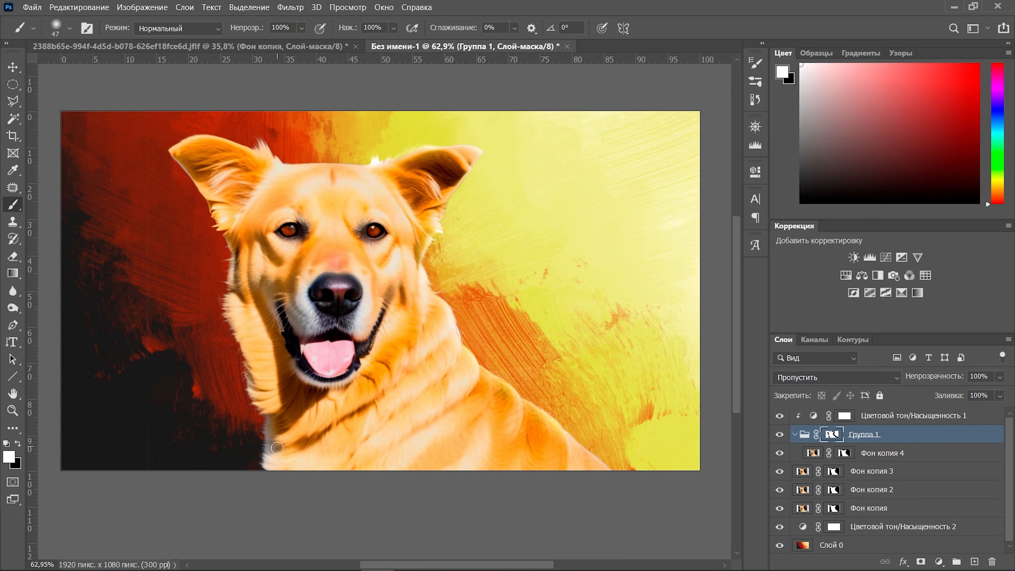
{"action": "left_click_drag", "start_coordinate": [554, 441], "coordinate": [473, 382]}
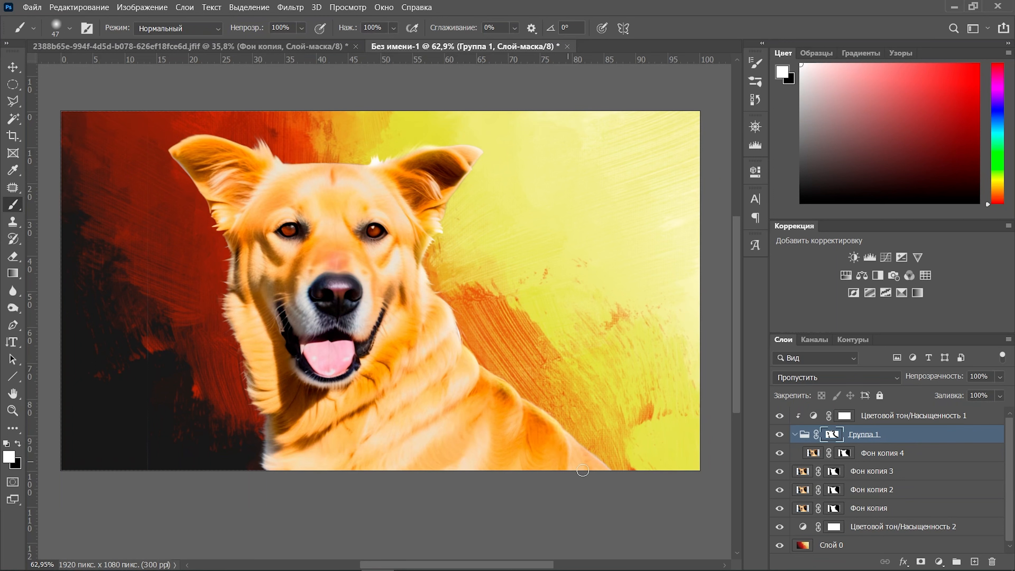
{"action": "left_click_drag", "start_coordinate": [579, 451], "coordinate": [558, 450]}
Add a Brightness/Contrast adjustment layer inside the group with brightness -8 and contrast 5
{"action": "left_click", "coordinate": [939, 562]}
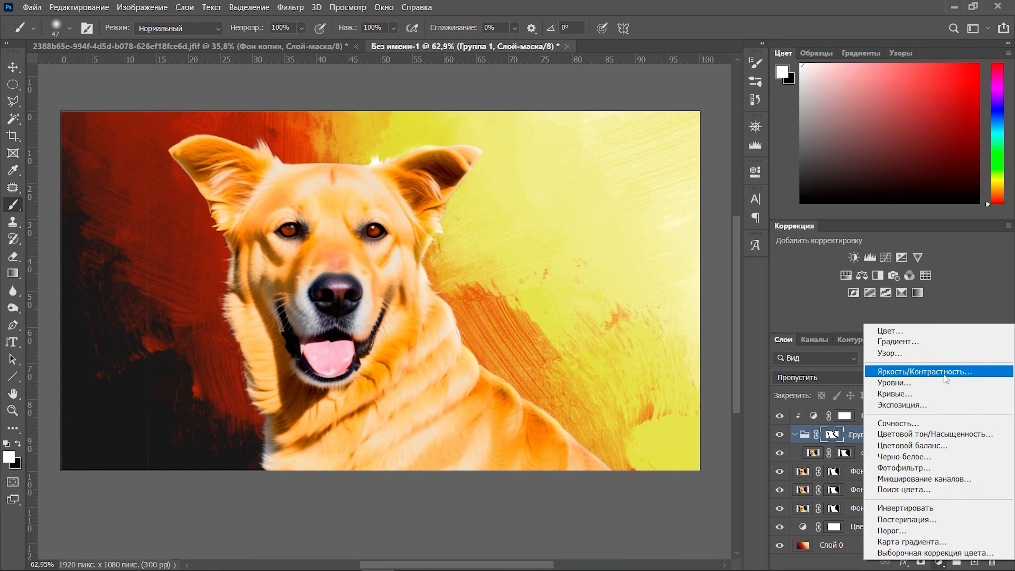
{"action": "left_click", "coordinate": [923, 371]}
{"action": "left_click_drag", "start_coordinate": [621, 242], "coordinate": [612, 242]}
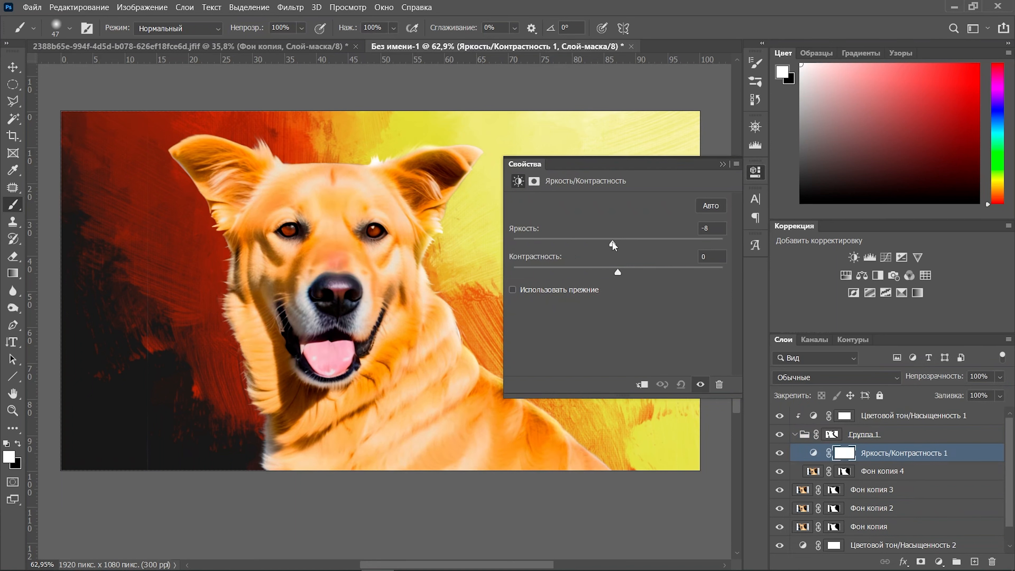
{"action": "mouse_move", "coordinate": [639, 280]}
{"action": "left_mouse_down"}
{"action": "mouse_move", "coordinate": [594, 282]}
{"action": "mouse_move", "coordinate": [653, 288]}
{"action": "mouse_move", "coordinate": [623, 289]}
{"action": "left_mouse_up"}
{"action": "left_click", "coordinate": [723, 164]}
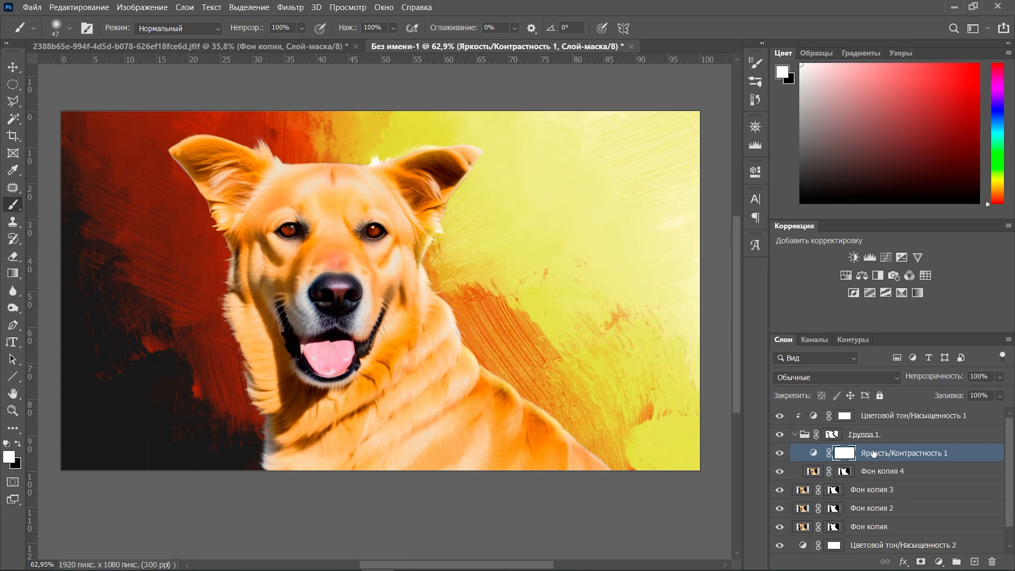
Move the Brightness/Contrast adjustment out of the group, clipped just below Hue/Saturation, and readjust its brightness and contrast
{"action": "left_click", "coordinate": [813, 417]}
{"action": "double_click", "coordinate": [813, 417]}
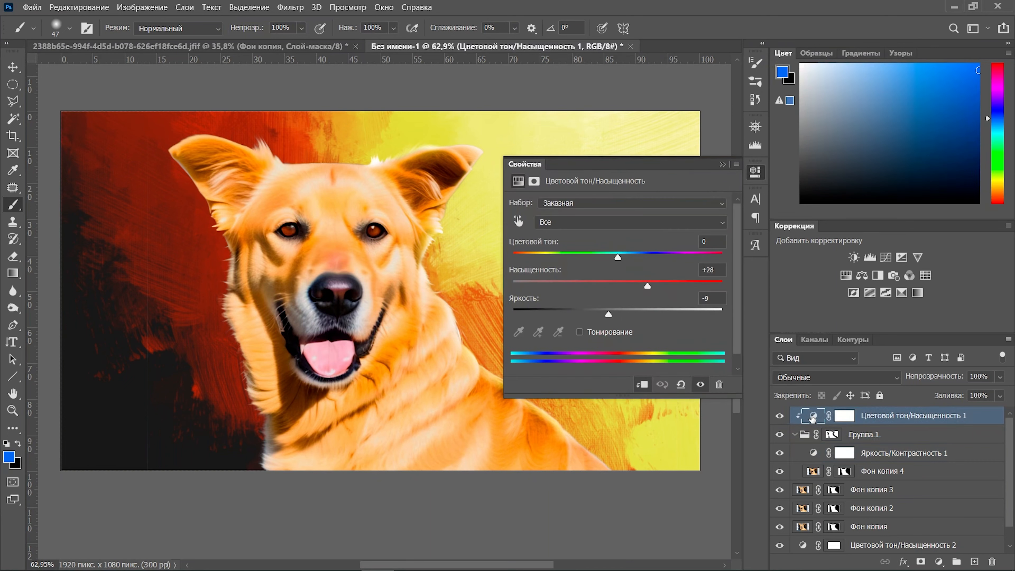
{"action": "left_click_drag", "start_coordinate": [879, 452], "coordinate": [867, 431]}
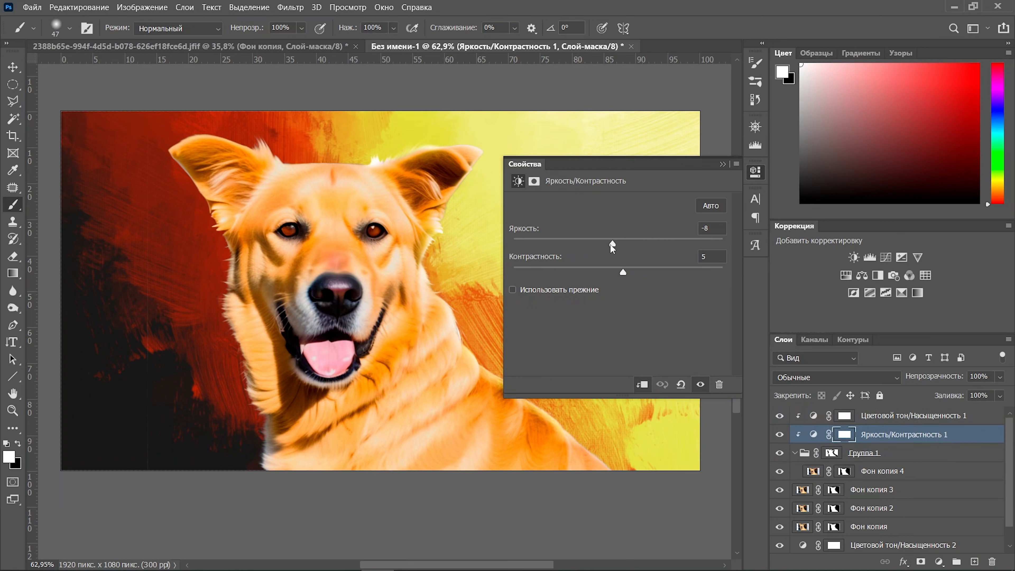
{"action": "left_click_drag", "start_coordinate": [611, 242], "coordinate": [634, 273]}
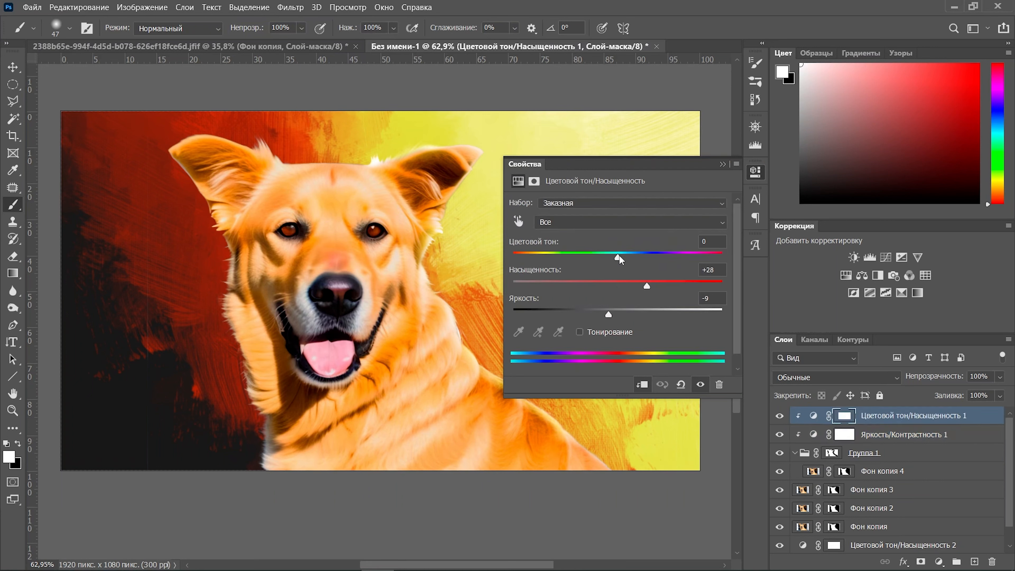
Set the dog's clipped Hue/Saturation adjustment to hue +2, saturation +32 and lightness -3
{"action": "left_click_drag", "start_coordinate": [619, 260], "coordinate": [651, 285]}
{"action": "mouse_move", "coordinate": [610, 316]}
{"action": "left_mouse_down"}
{"action": "mouse_move", "coordinate": [596, 322]}
{"action": "mouse_move", "coordinate": [616, 321]}
{"action": "left_mouse_up"}
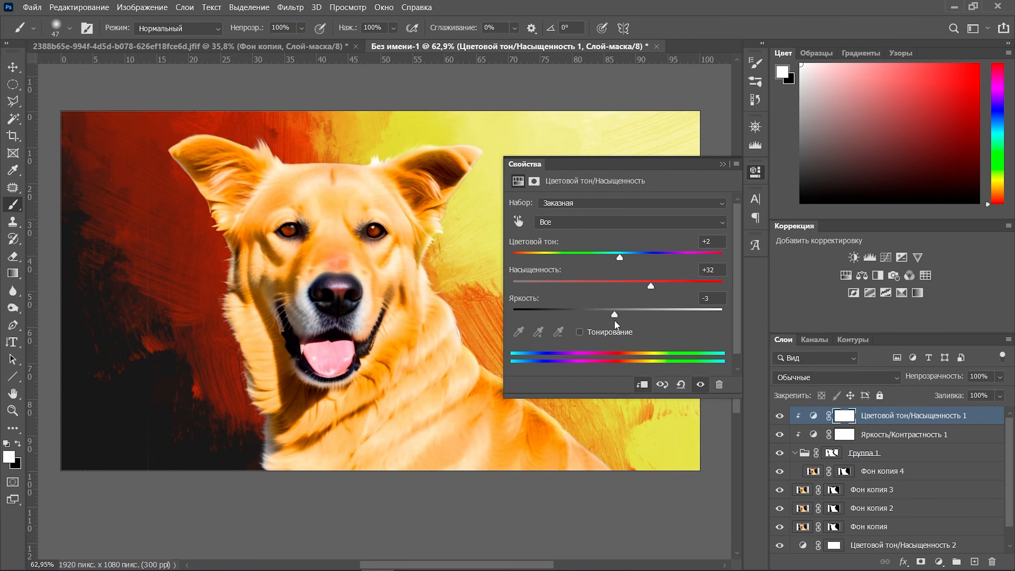
{"action": "left_click", "coordinate": [722, 164]}
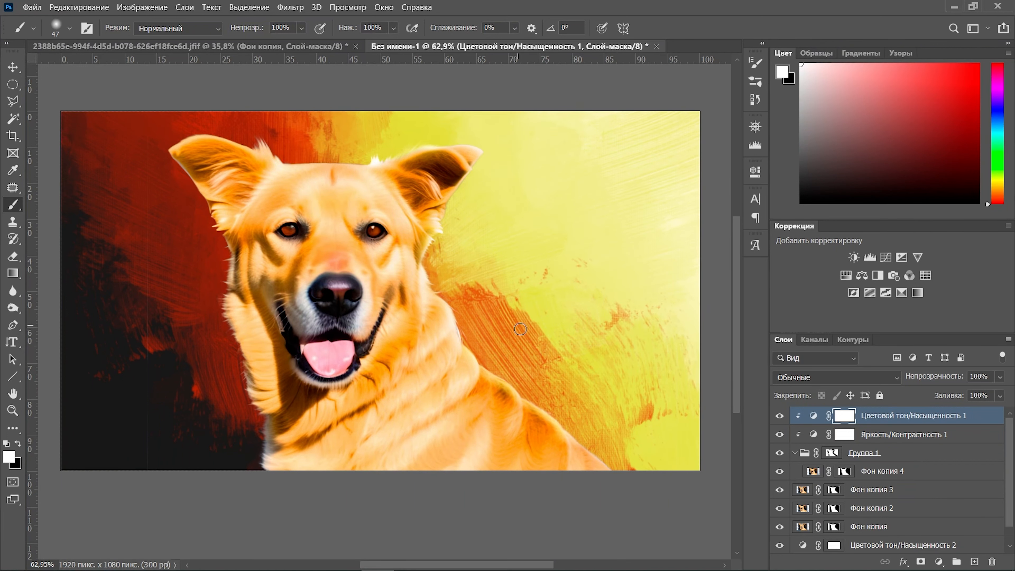
Compare the dog's fur edges with the lower Screen copies hidden and shown
{"action": "scroll", "coordinate": [556, 336], "scroll_direction": "down", "scroll_amount": 1}
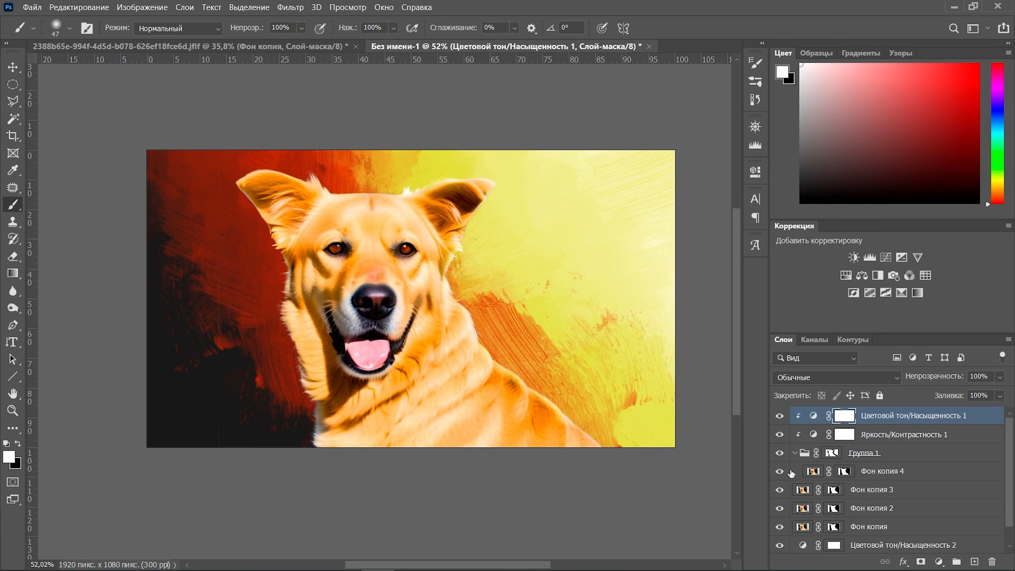
{"action": "mouse_move", "coordinate": [780, 491]}
{"action": "left_mouse_down"}
{"action": "mouse_move", "coordinate": [778, 533]}
{"action": "mouse_move", "coordinate": [782, 491]}
{"action": "left_mouse_up"}
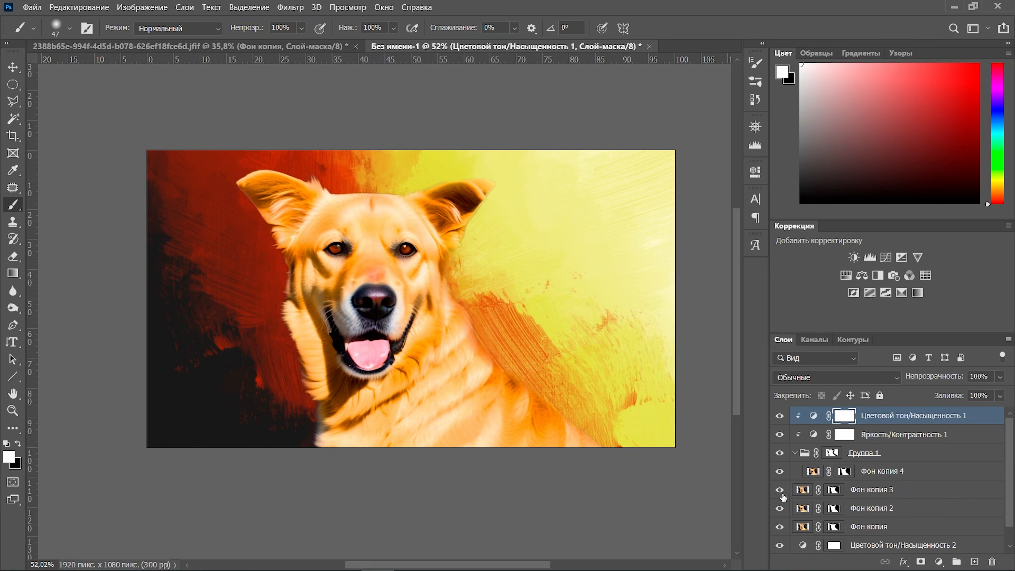